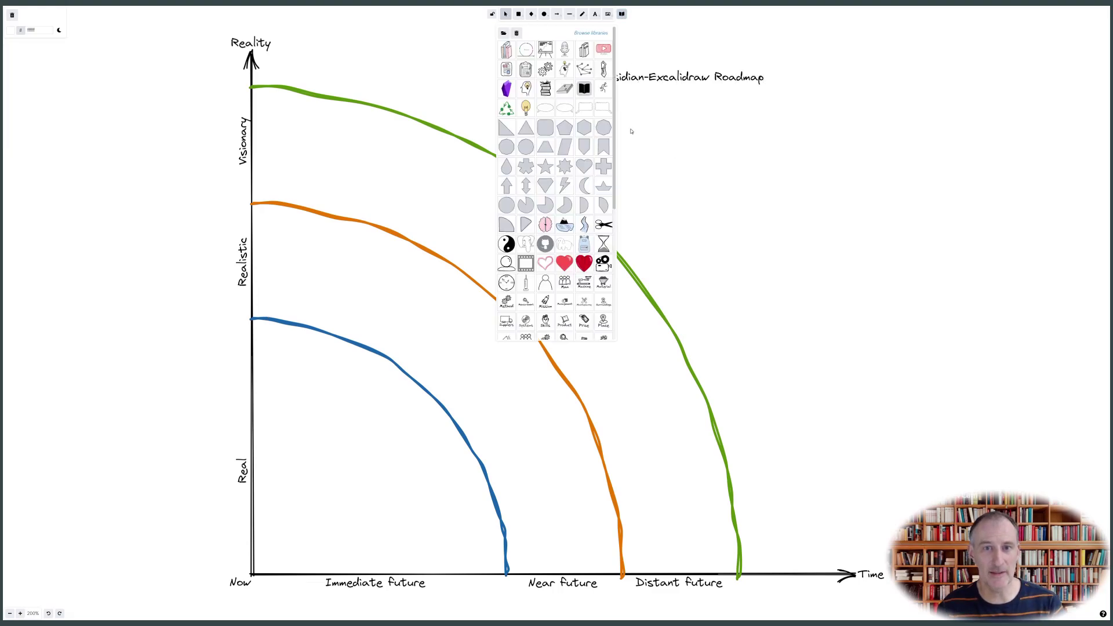
Step: Insert the craft knife-shaped pen drawing and the purple crystal from the library, placing both in the empty area outside the green arc
scroll(564, 231, down, 4)
scroll(564, 232, up, 4)
click(604, 69)
drag(555, 312, 806, 136)
click(621, 14)
click(506, 89)
drag(556, 313, 678, 212)
drag(609, 96, 731, 251)
Step: Shrink the pen drawing and give it a thin stroke width with the middle sloppiness level
click(793, 127)
drag(781, 61, 807, 150)
click(27, 115)
click(41, 150)
click(27, 150)
click(15, 116)
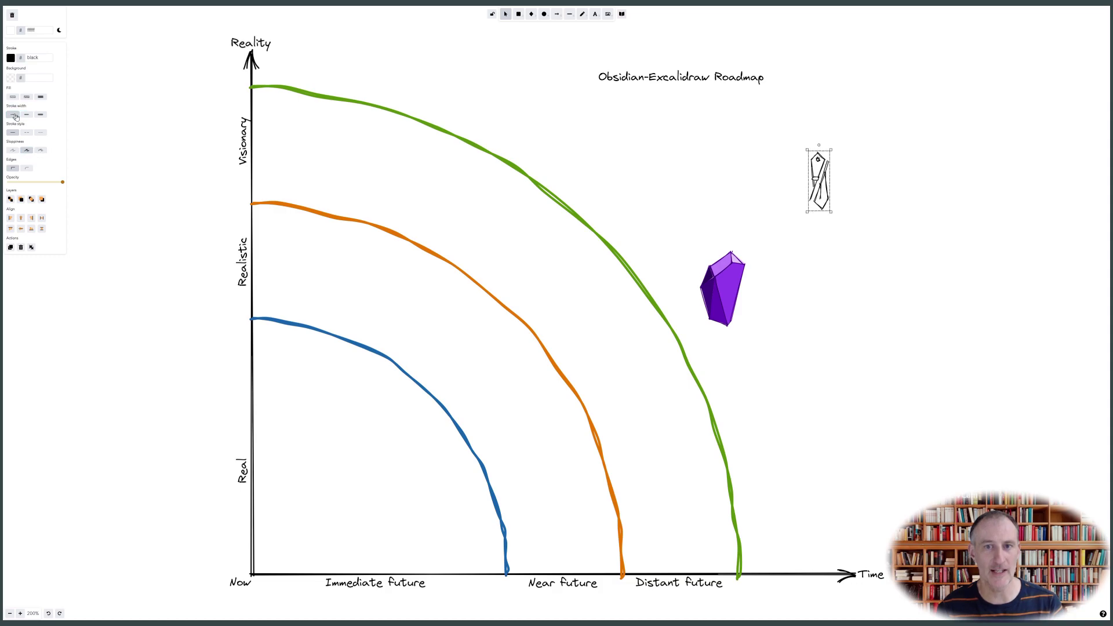
Step: Move the purple crystal upward, closer to the title, and scale it down slightly
drag(723, 290, 708, 200)
drag(683, 158, 695, 177)
click(765, 303)
Step: Enlarge the "Obsidian-Excalidraw Roadmap" title to roughly two and a half times its size and top-align it with the "Reality" label
click(713, 78)
drag(768, 86, 780, 95)
drag(595, 68, 802, 59)
drag(738, 42, 683, 85)
shift+click(247, 43)
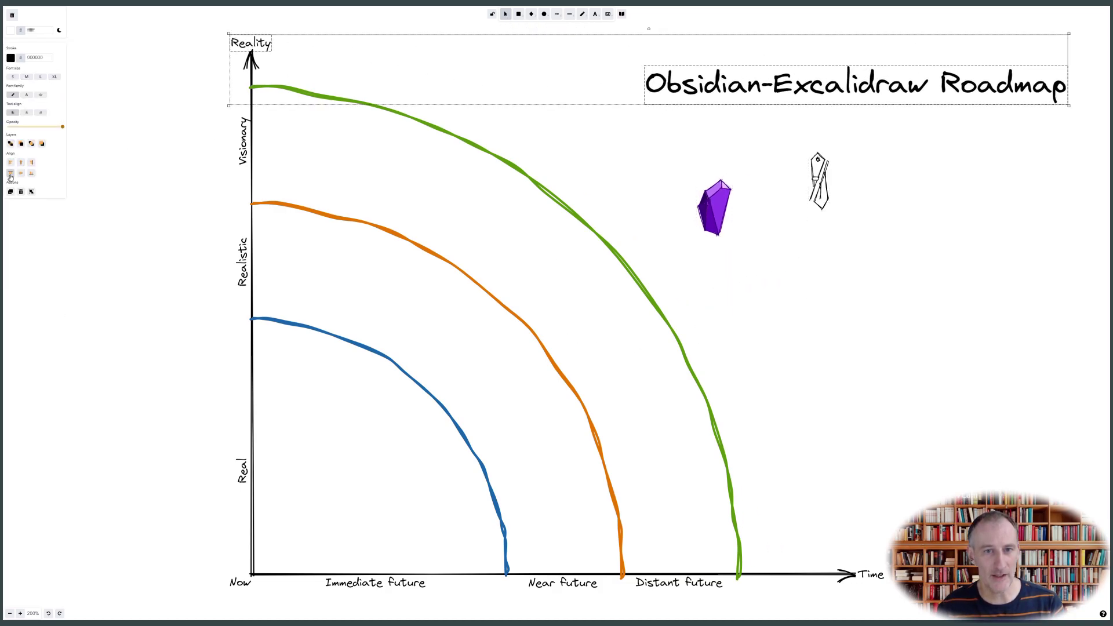
click(11, 175)
click(883, 283)
Step: Shift the title slightly left, placing the purple crystal just before it and the pen drawing just after it
drag(824, 178, 1057, 106)
drag(985, 55, 952, 56)
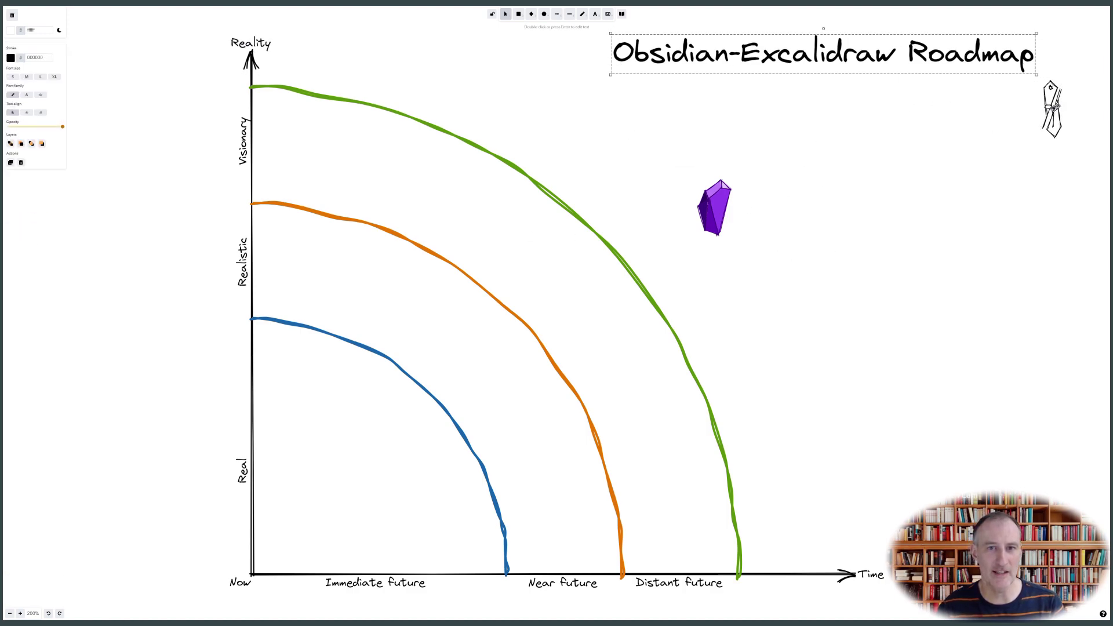
drag(1055, 107, 1052, 56)
drag(715, 215, 613, 78)
click(654, 133)
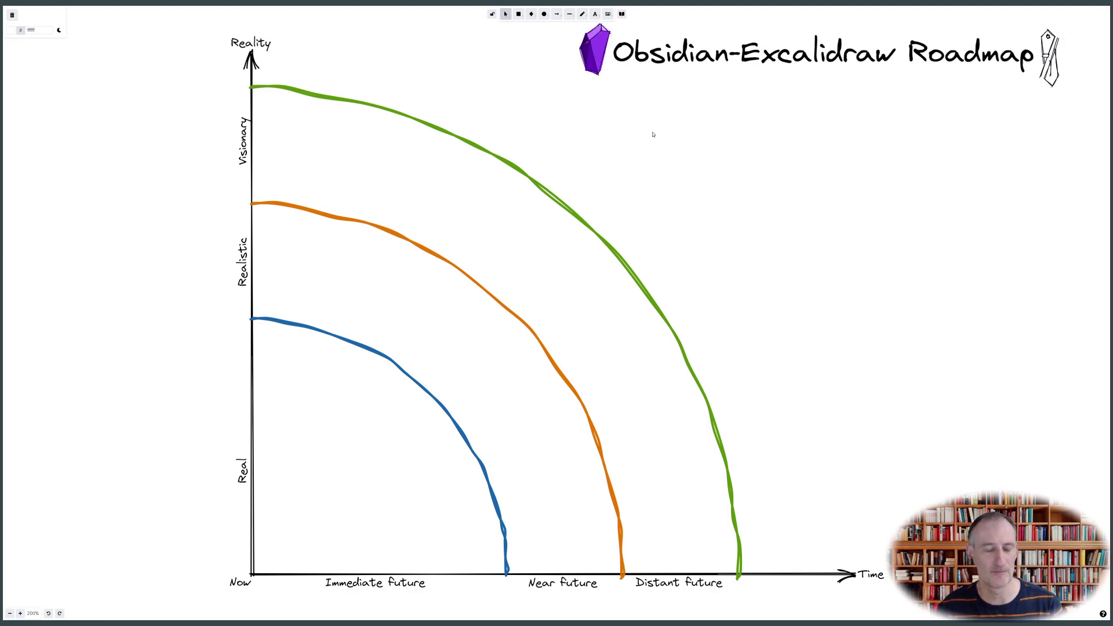
Step: Add a text note "Deploy ImageElement change" and place it inside the blue arc, near the origin of the axes
double_click(653, 135)
text(Deploy ImageElement change)
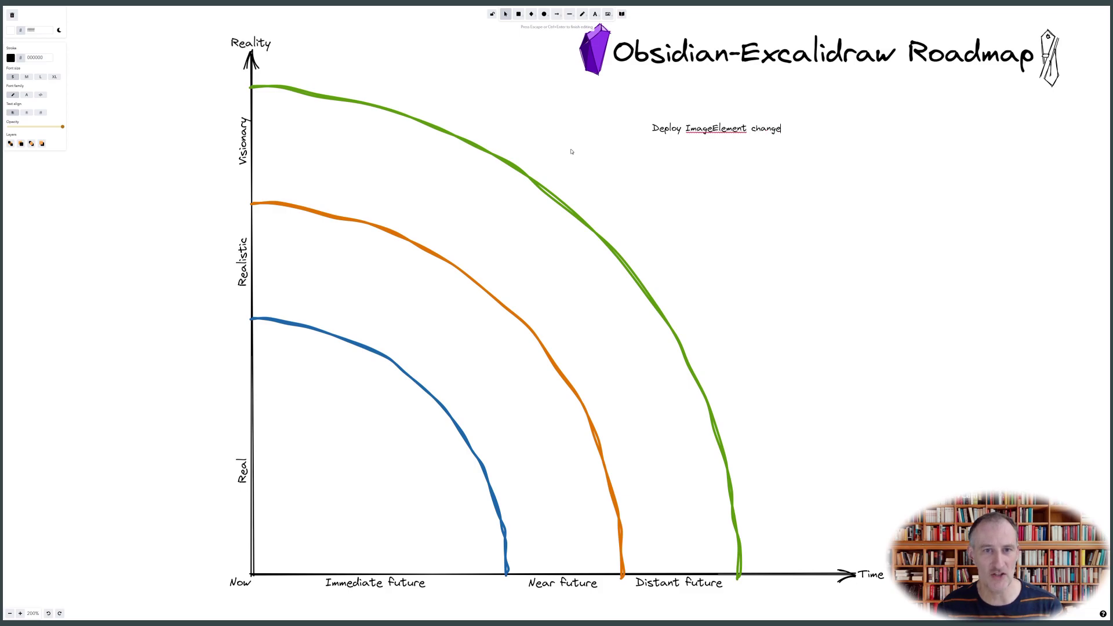
key(Escape)
drag(717, 129, 335, 538)
Step: Add a two-line note "Images to be links to / image files in Obsidian" and place it across the lower blue arc
double_click(656, 169)
text(Images to be links to)
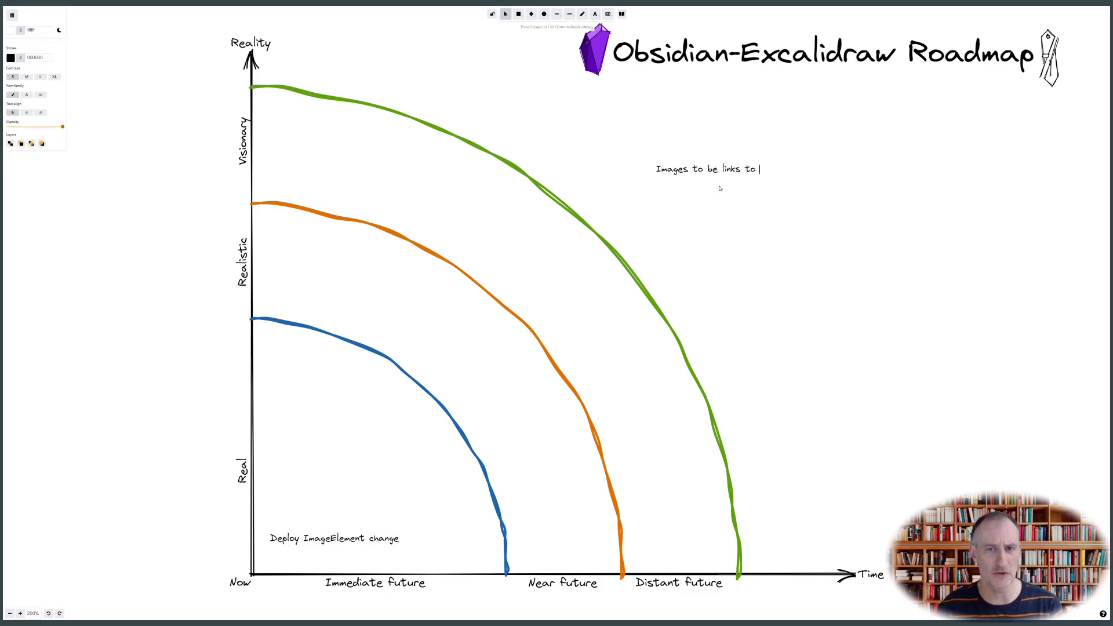
key(Return)
text(image files in Obsidian)
key(Escape)
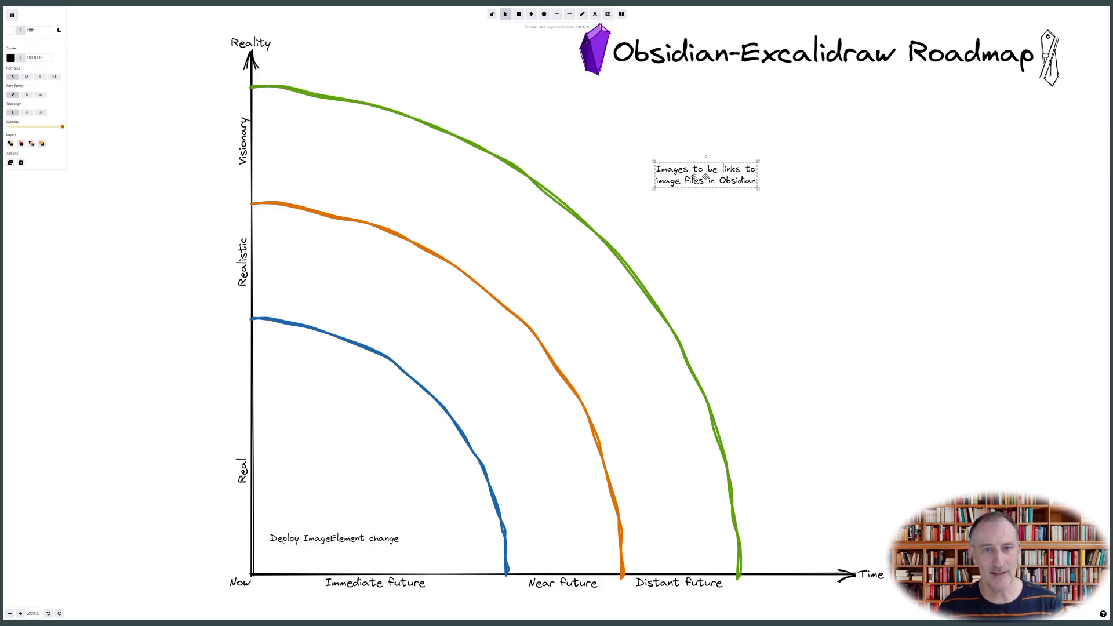
drag(706, 176, 457, 500)
Step: Add a two-line note "Support special fonts / e.g. Chinese" outside the green arc, below the title
key(Return)
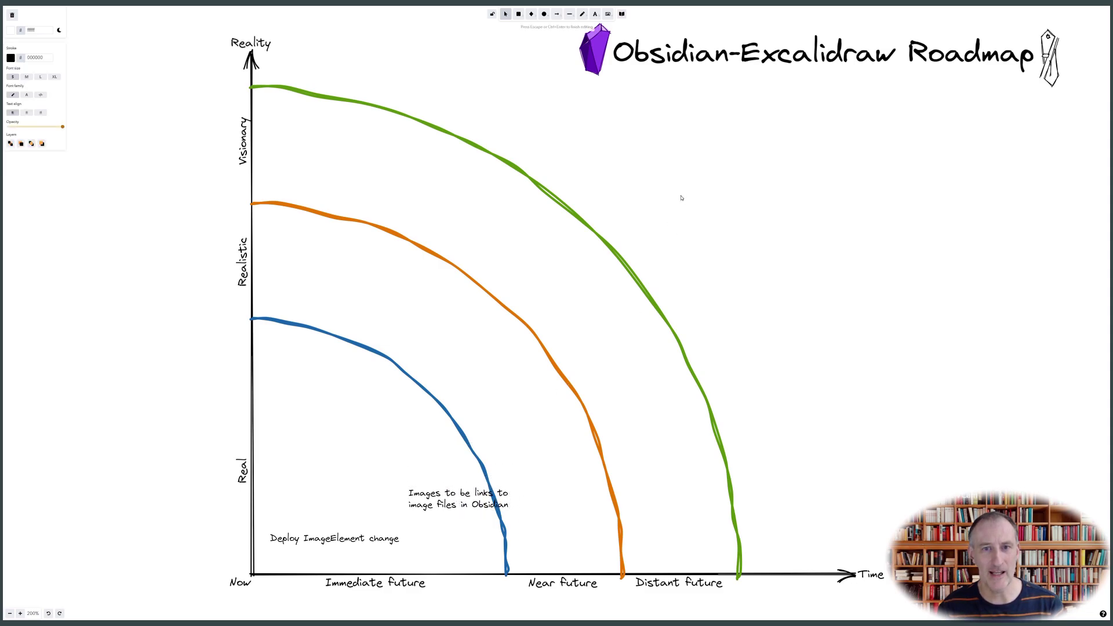
text(Support special fonts)
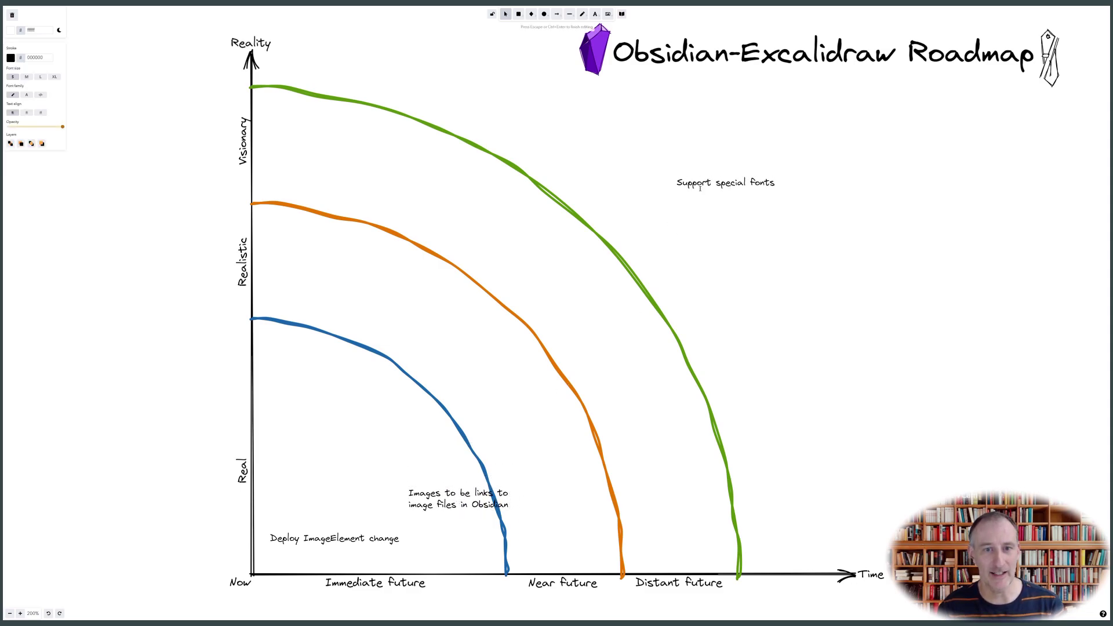
key(Return)
text(e.g. Chinese)
key(Escape)
Step: Add a note "LaTex Support" and place it to the upper right of the special fonts note
double_click(712, 239)
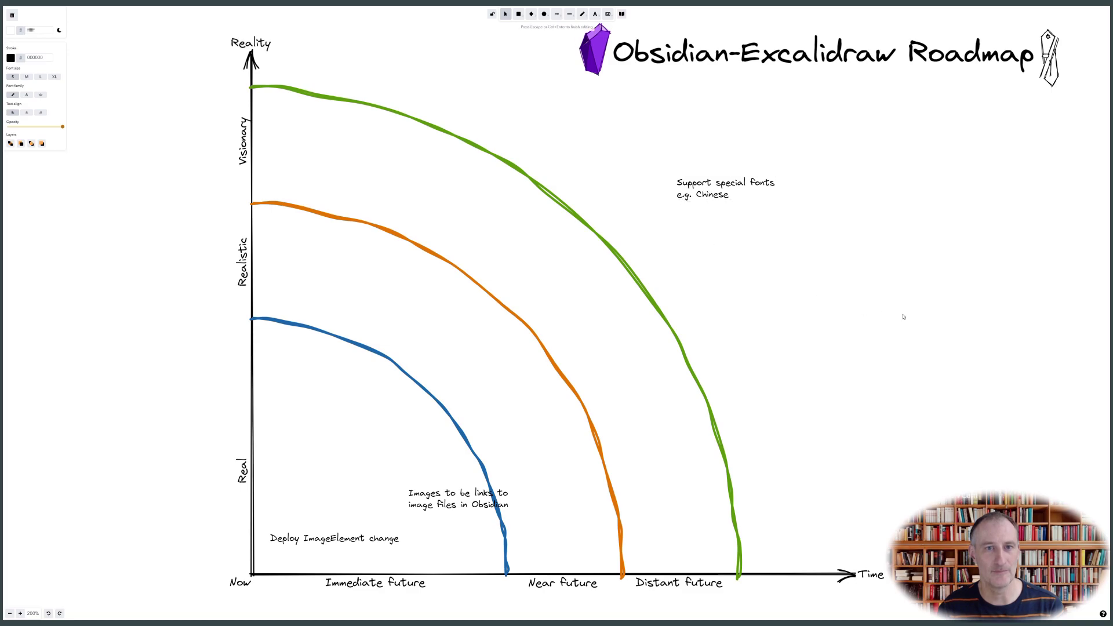
text(LaTex Support)
key(super)
key(super)
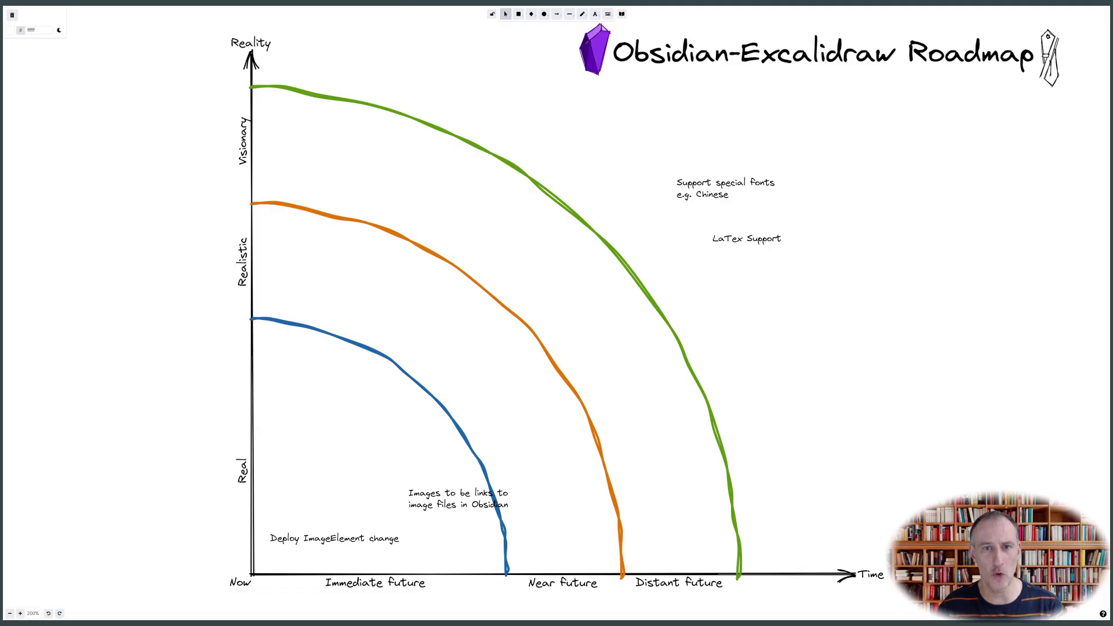
drag(746, 238, 858, 168)
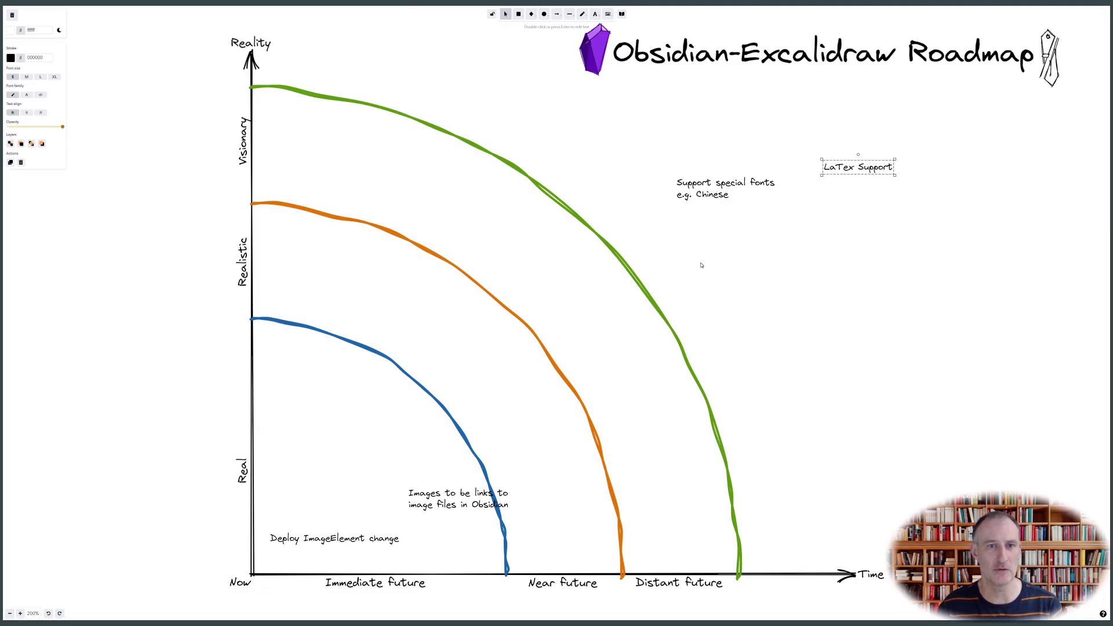
Step: Add a note "(SVG) Image Map Export" below the special fonts note
double_click(701, 266)
text(SVG) Image Map Export)
click(793, 279)
drag(778, 265, 761, 250)
double_click(760, 249)
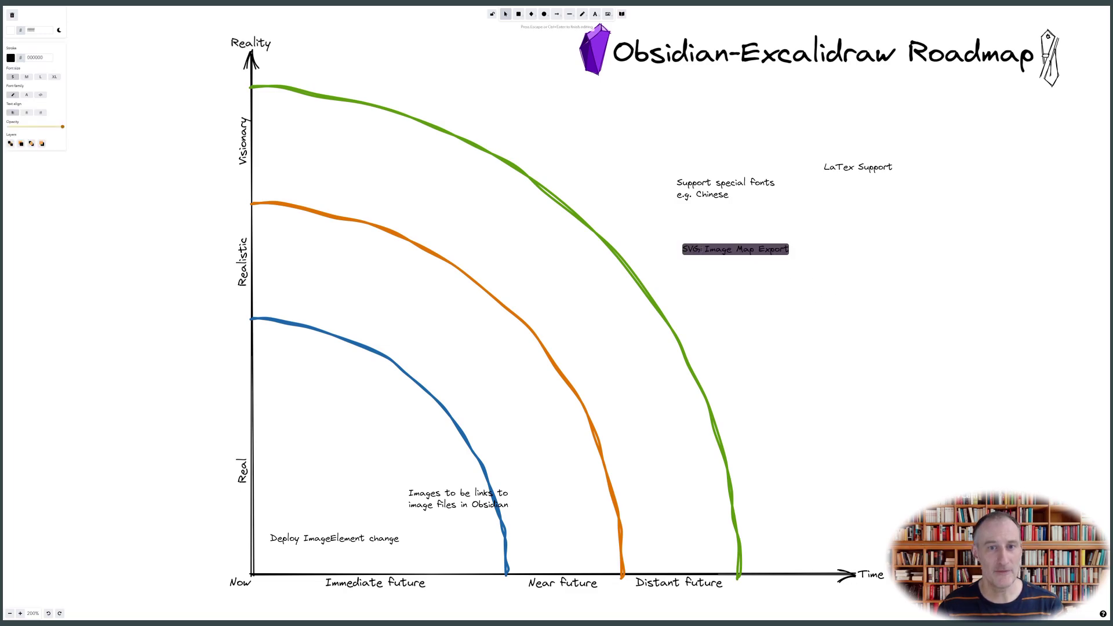
click(700, 249)
text())
key(Home)
text(()
key(Escape)
Step: Add a two-line note "Different icons for different / type of links" below the image map export note
click(817, 311)
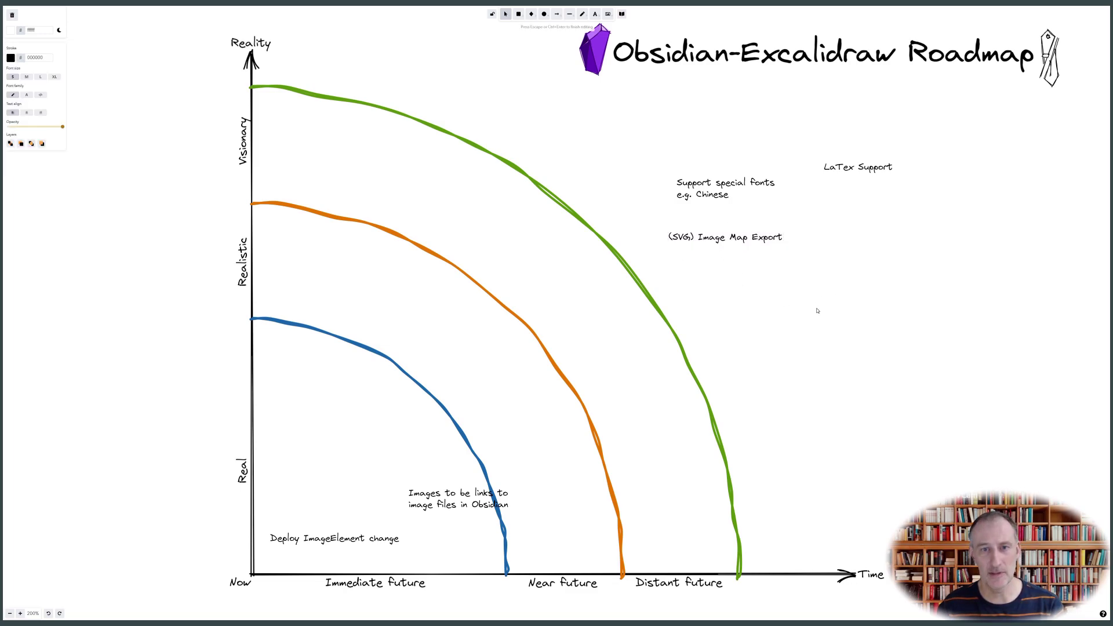
text(Different icons for different)
key(Return)
text(type of links)
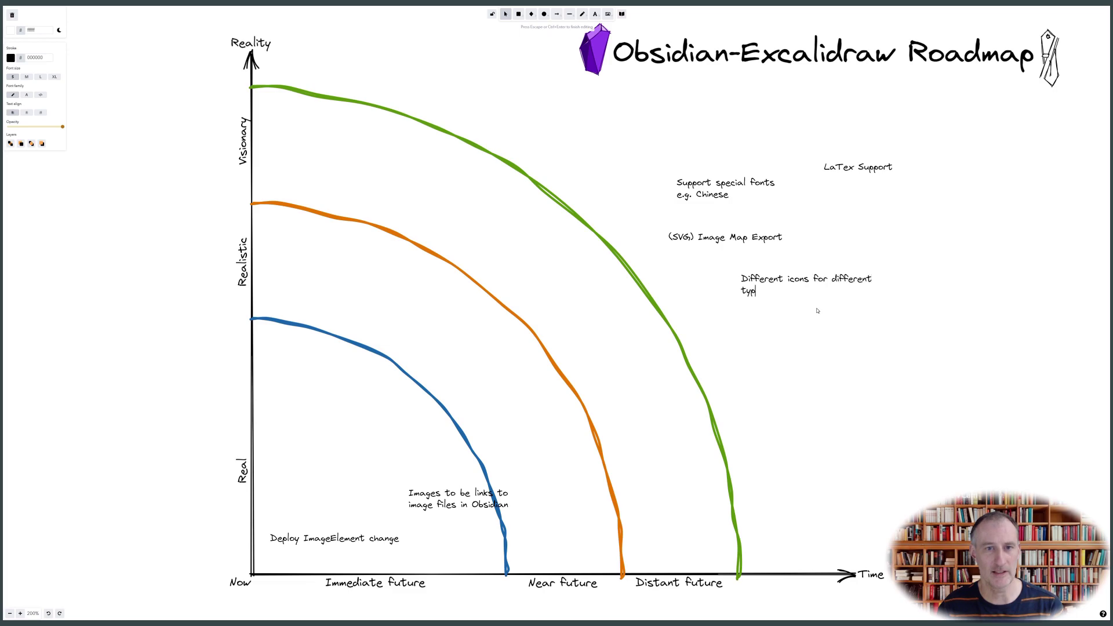
click(817, 311)
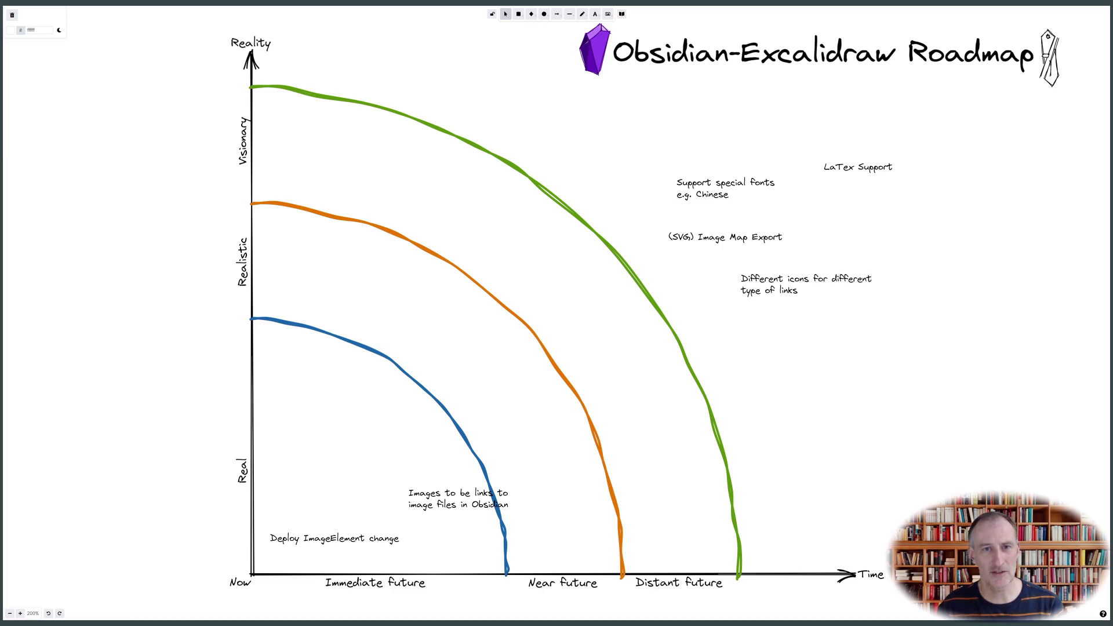
Step: Append a Markdown link "Issue #164" to the link icons note, targeting that obsidian-excalidraw-plugin GitHub issue, and move the note slightly down
double_click(804, 290)
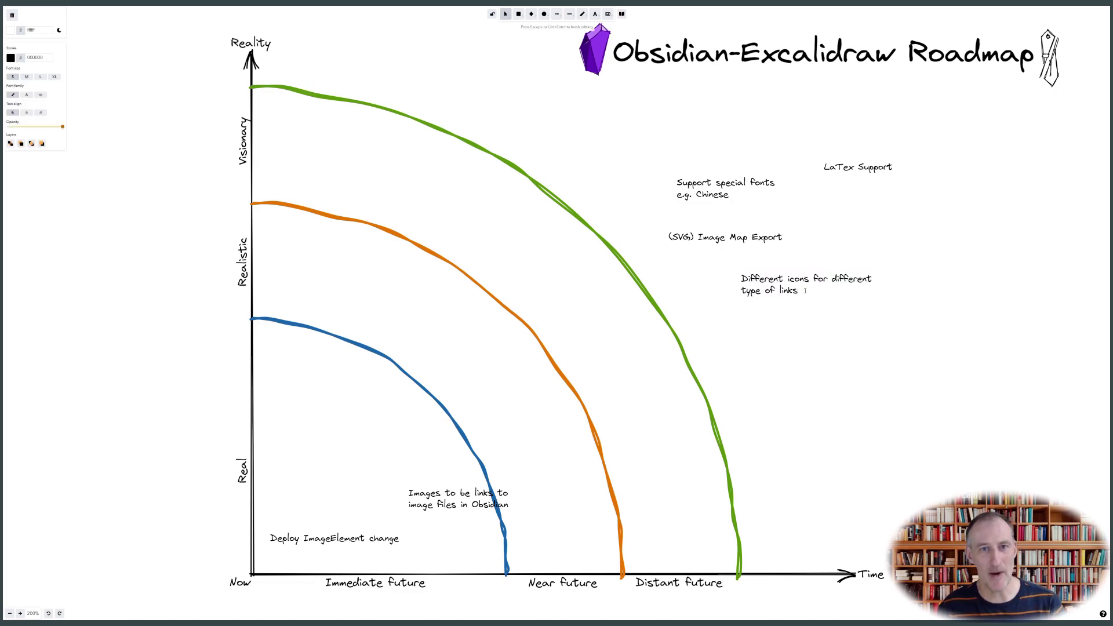
text(https://github.com/zsviczian/obsidian-excalidraw-plugin/issues/164)
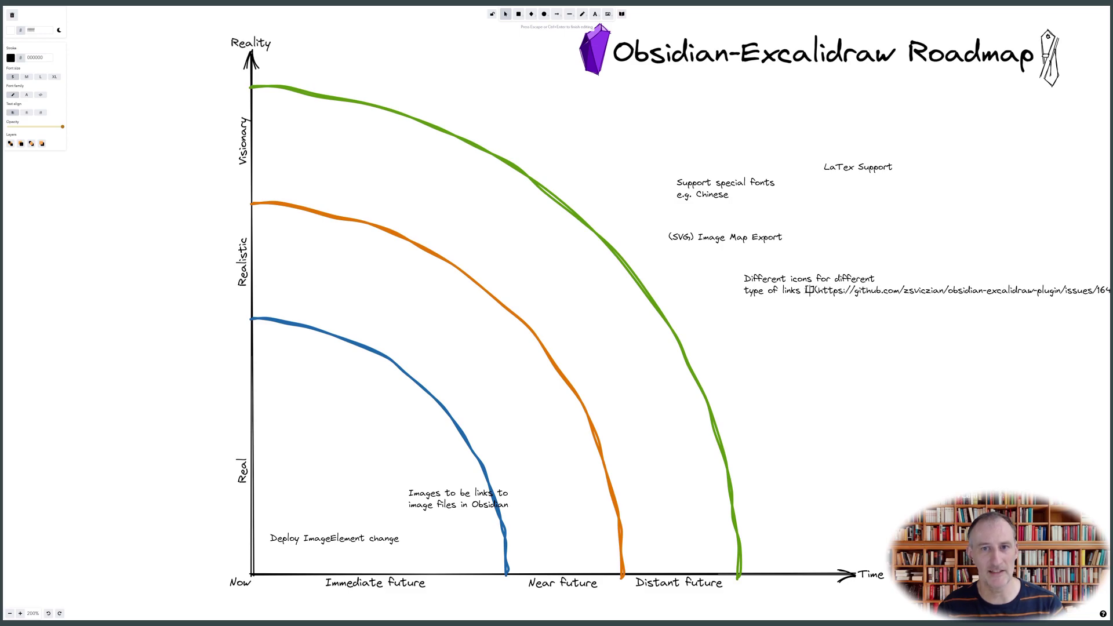
click(807, 318)
double_click(806, 291)
click(807, 292)
text(Issue #164)
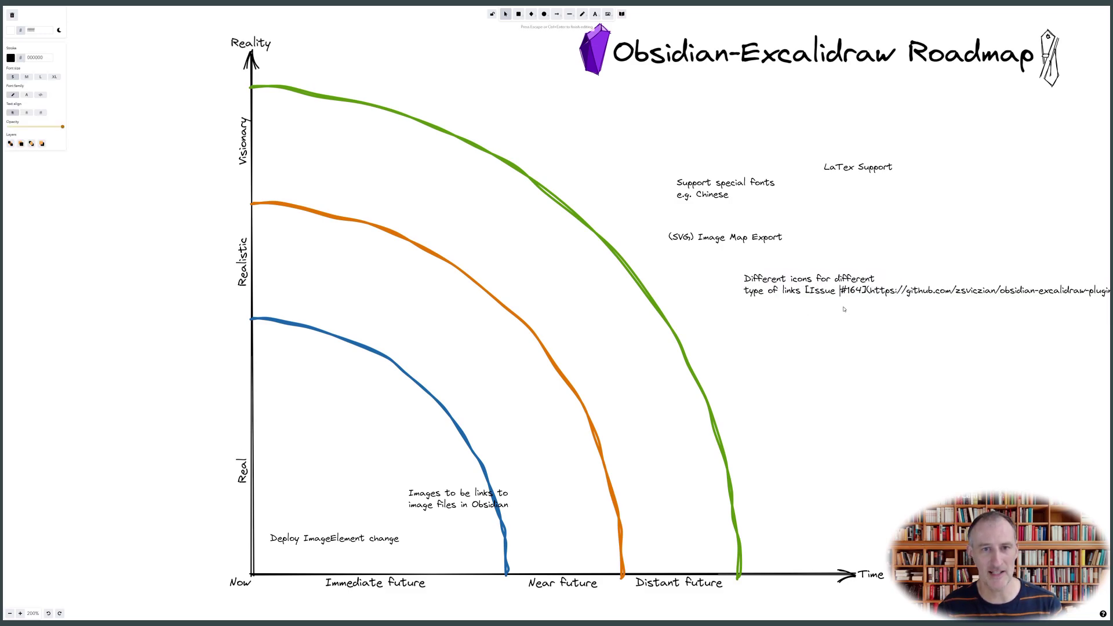
click(845, 311)
drag(823, 287, 829, 303)
click(841, 342)
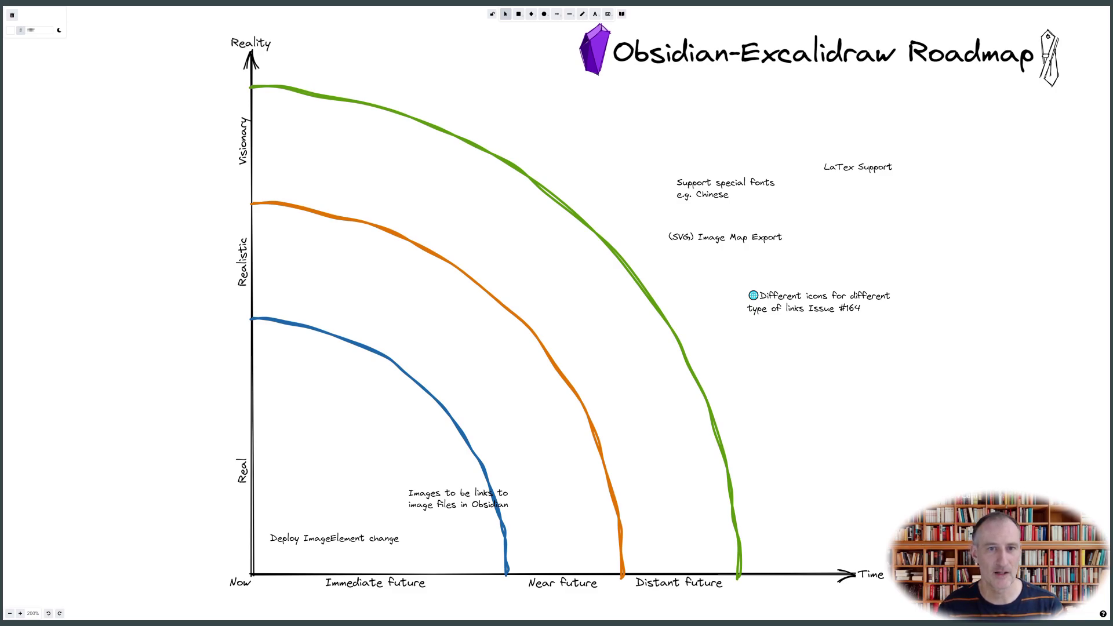
Step: Append a Markdown link "Issue #14" with its pasted address to the end of the special fonts note
double_click(723, 194)
text(Issue #14)
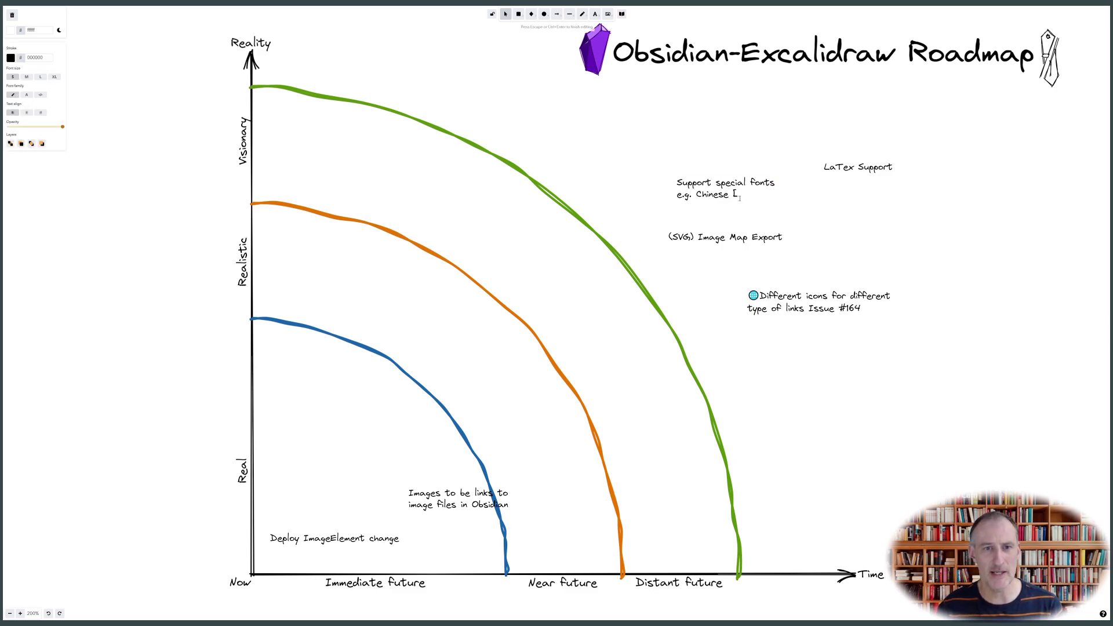
text(]()
key(ctrl+v)
text())
click(732, 222)
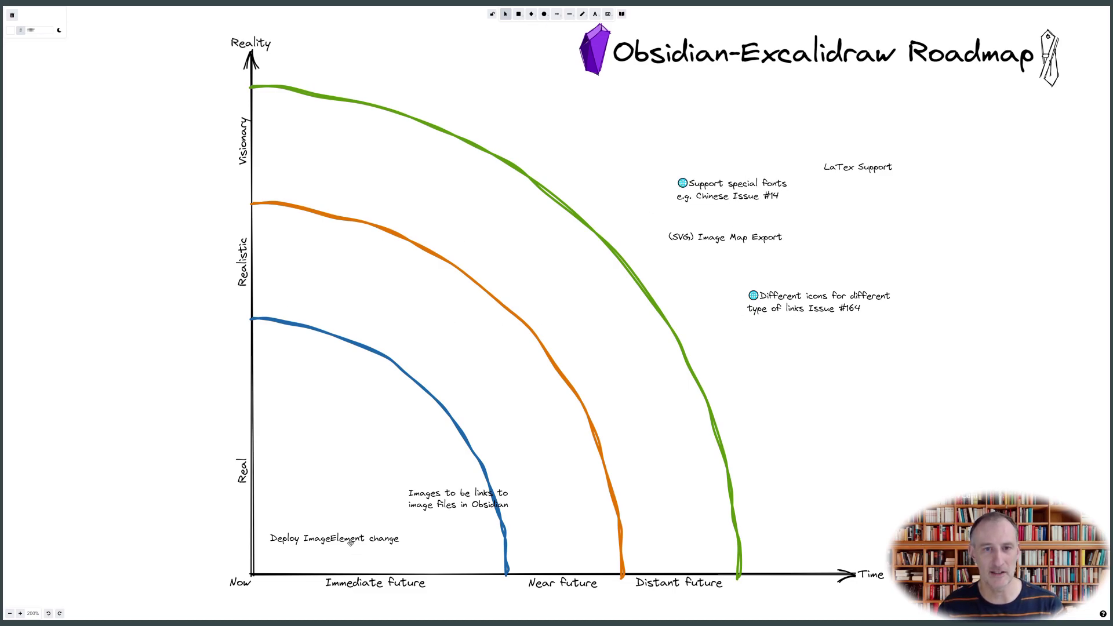
Step: Shorten the "Deploy ImageElement change" note to "ImageElement" and add a link labelled "Issue #18" on a second line
double_click(308, 543)
key(Home)
key(ctrl+shift+Right)
key(Delete)
key(End)
key(ctrl+BackSpace)
key(Return)
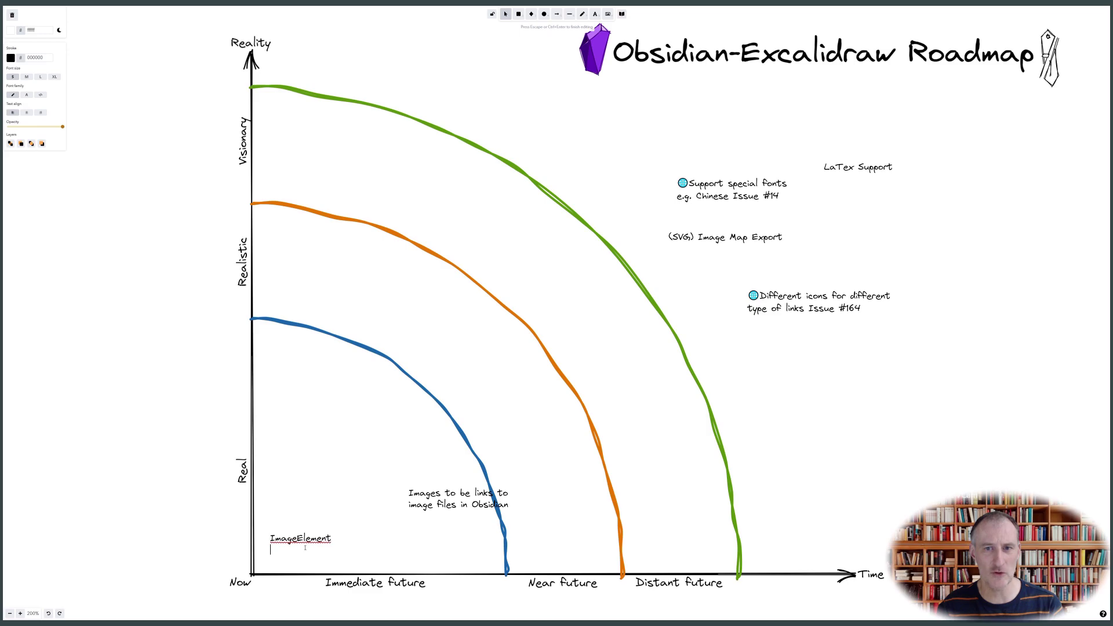
text([Issue #18)
click(316, 503)
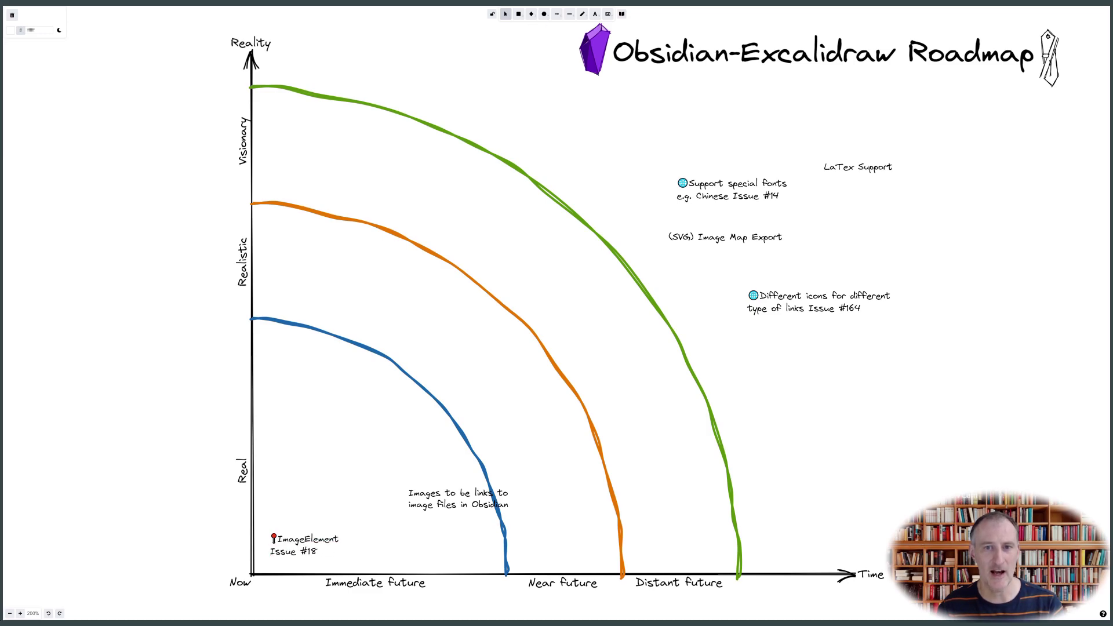
Step: Paste the issue's web address into the "Issue #18" link of the ImageElement note
double_click(307, 543)
click(331, 550)
key(ctrl+v)
click(316, 503)
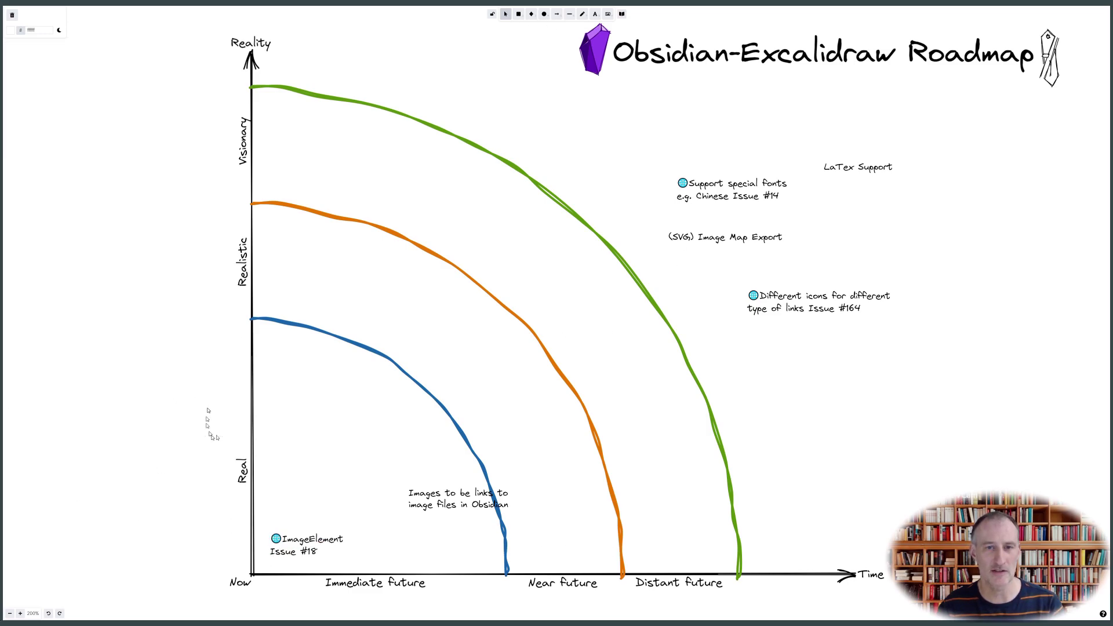
Step: Add a two-line note "Spaced repetition support / Image Occlusion [Issue #" below the link icons note
double_click(768, 364)
text(Spaced repetition support)
key(Escape)
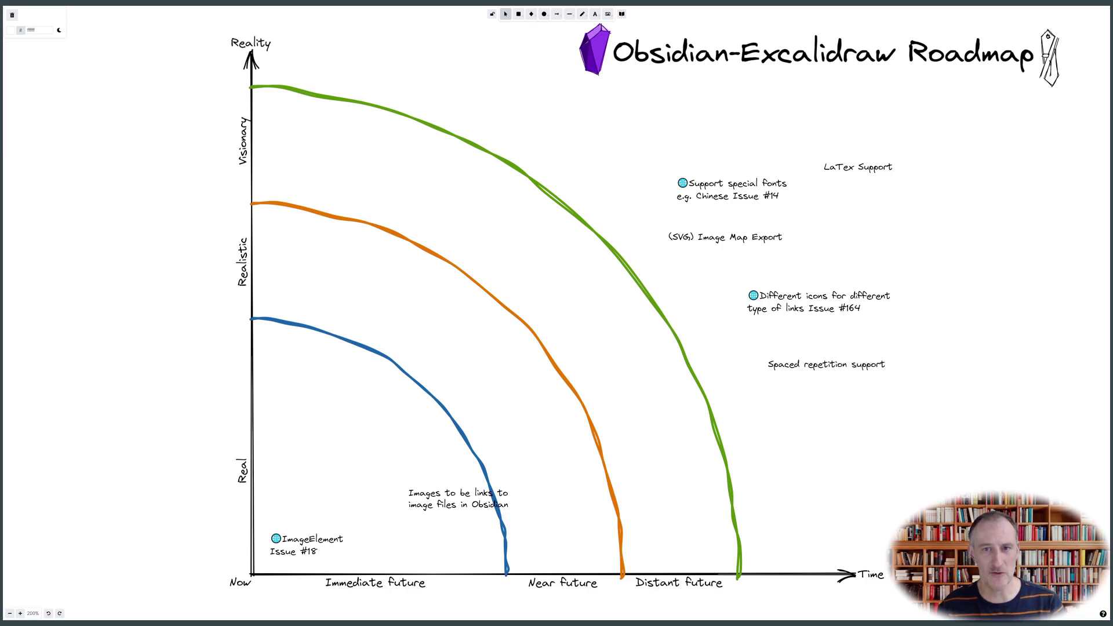
key(Return)
key(Return)
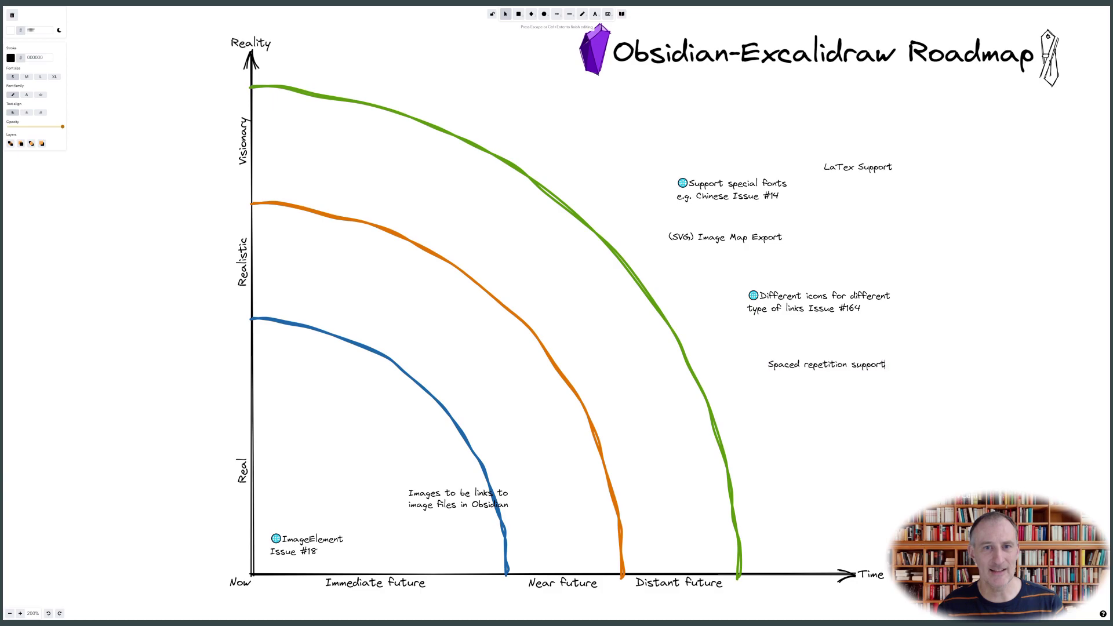
text(Image Occlusion [Issue #)
key(Escape)
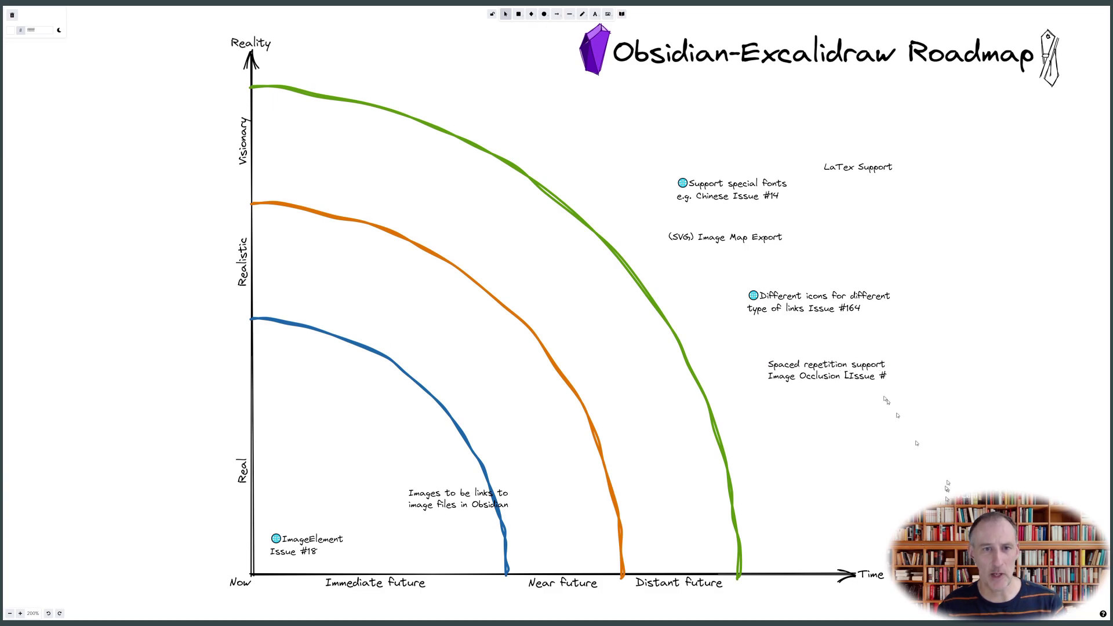
Step: Complete the spaced repetition note's link as "Issue #86" with its GitHub address, and move the note slightly up and right
double_click(869, 376)
click(892, 376)
text(86]()
text(https://github.com/zsviczian/obsidian-excalidraw-plugin/issues/86)
text())
key(Escape)
drag(819, 379, 853, 365)
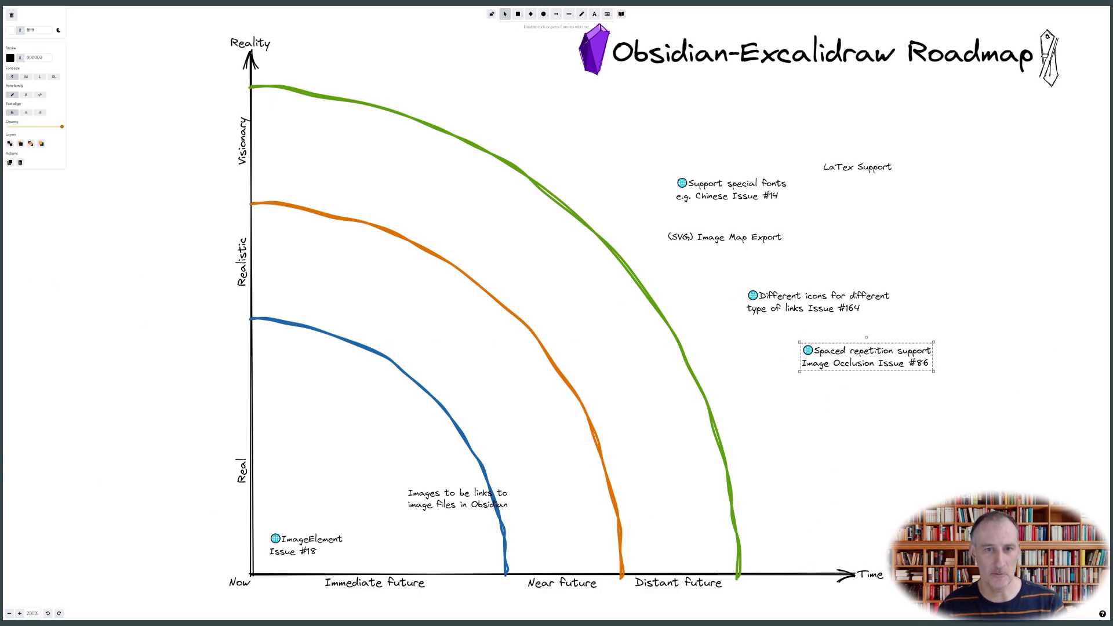
Step: Add a two-line note "Proper Markdown support for text / Italic, Bold, Underline" below the spaced repetition note
double_click(784, 422)
text(Proper Markdown support for text)
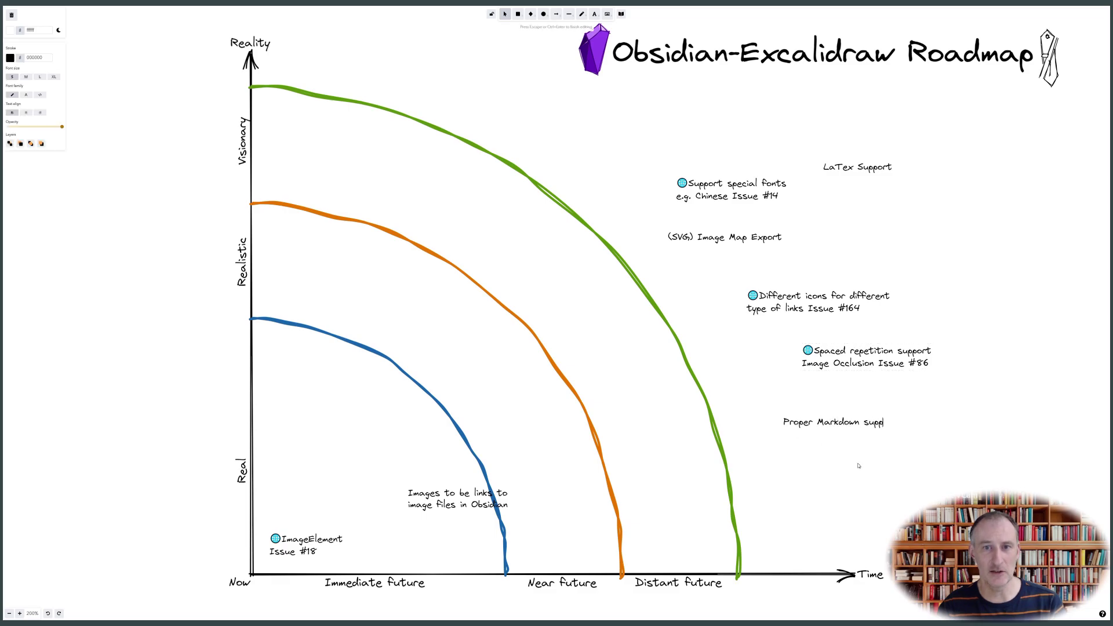
key(Return)
text(Italic, Bold, Underline)
key(Escape)
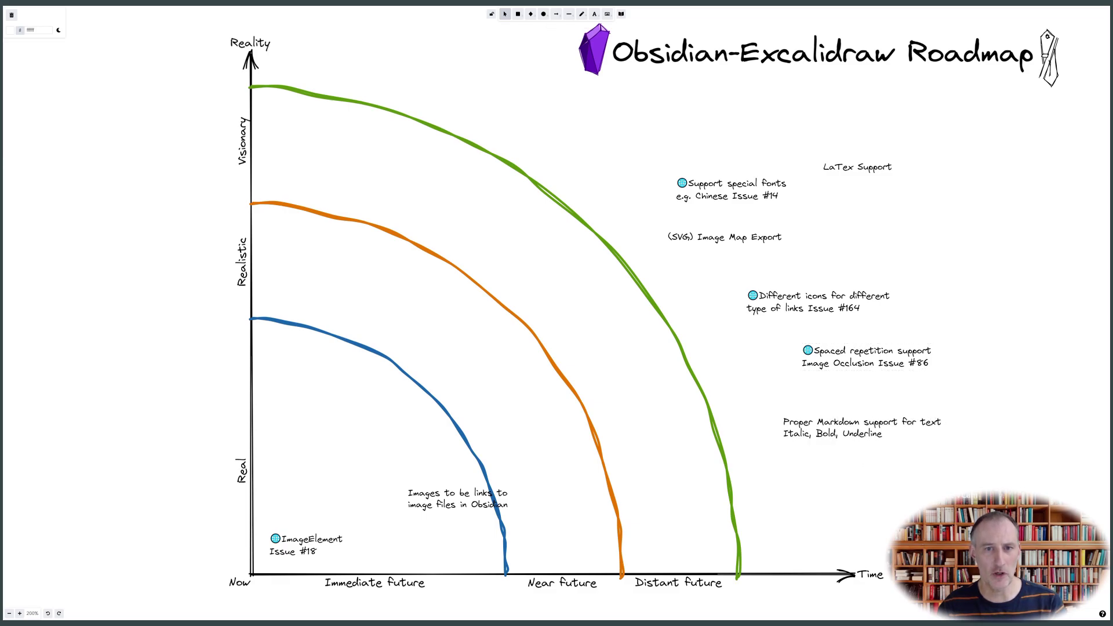
Step: Correct the spelling to "LaTeX Support", append a link "Issue #131" with its GitHub address, and move the note down and right
double_click(853, 167)
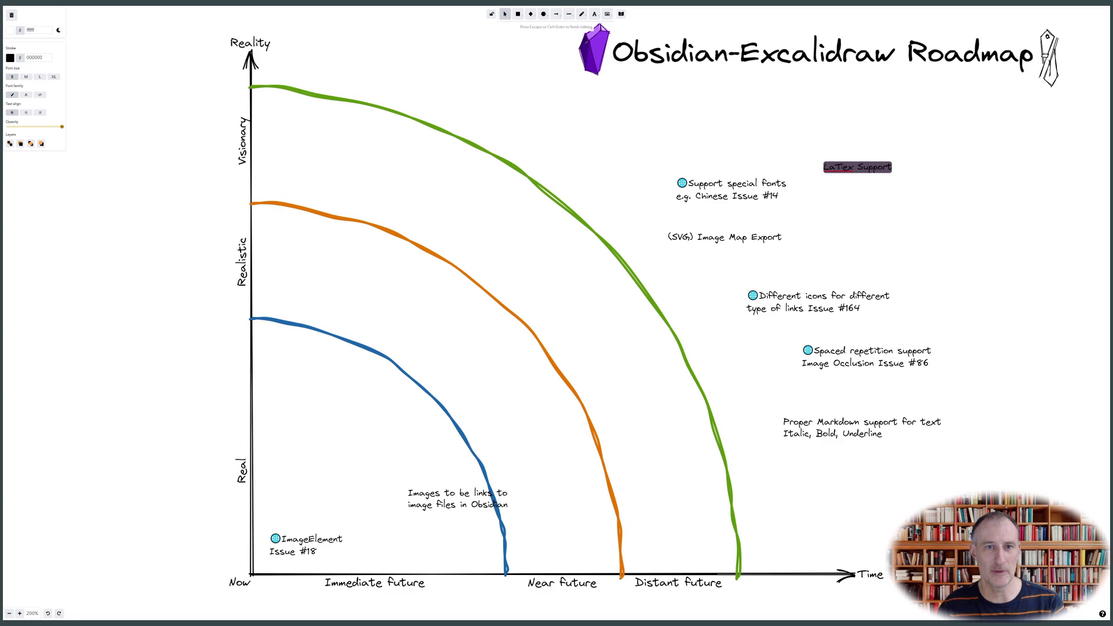
click(853, 166)
key(BackSpace)
text(X)
text(Issue #)
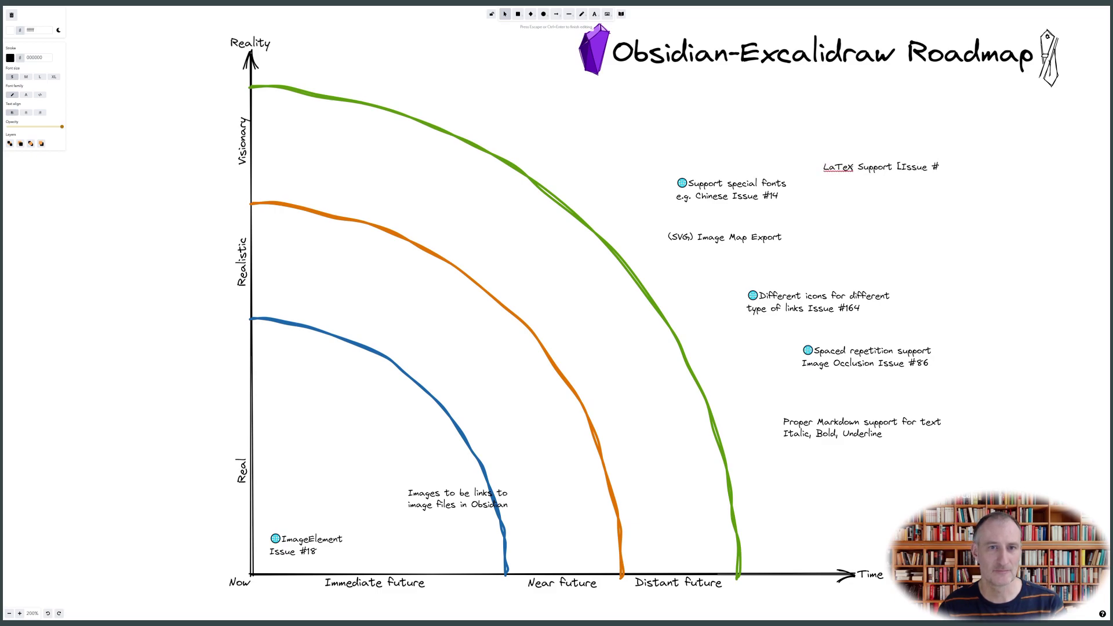
text(131]()
text(https://github.com/zsviczian/obsidian-excalidraw-plugin/issues/131)
text())
key(Escape)
drag(877, 170, 902, 213)
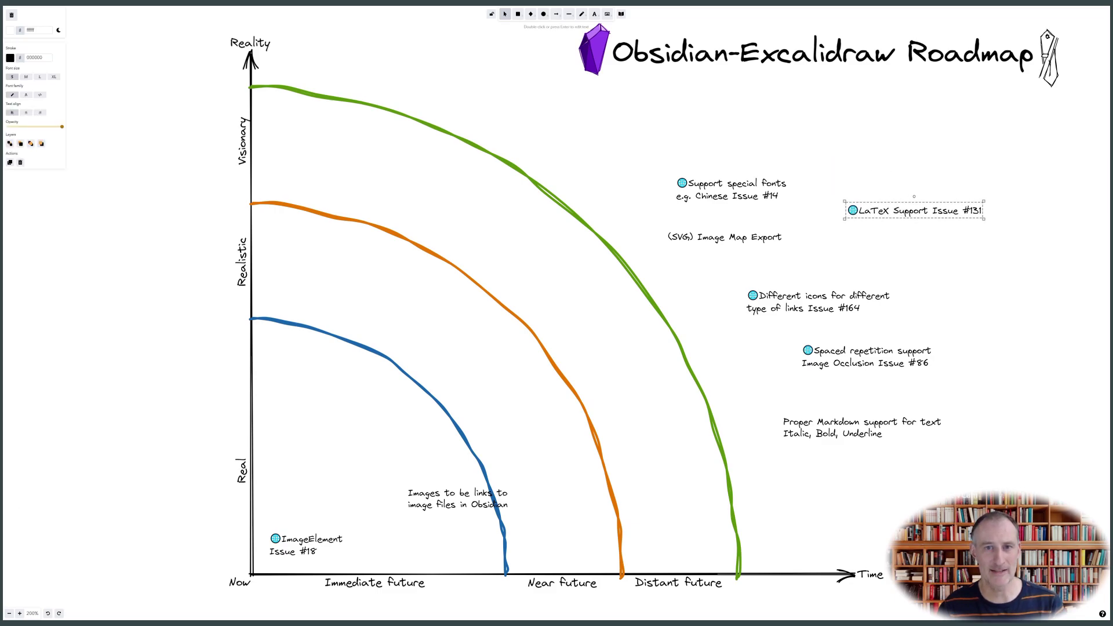
Step: Add a two-line note "Intelligent width of embedded image / Issue #163" above the special fonts note, linking the issue to its GitHub address
double_click(665, 110)
text(Intelligent width of embbed)
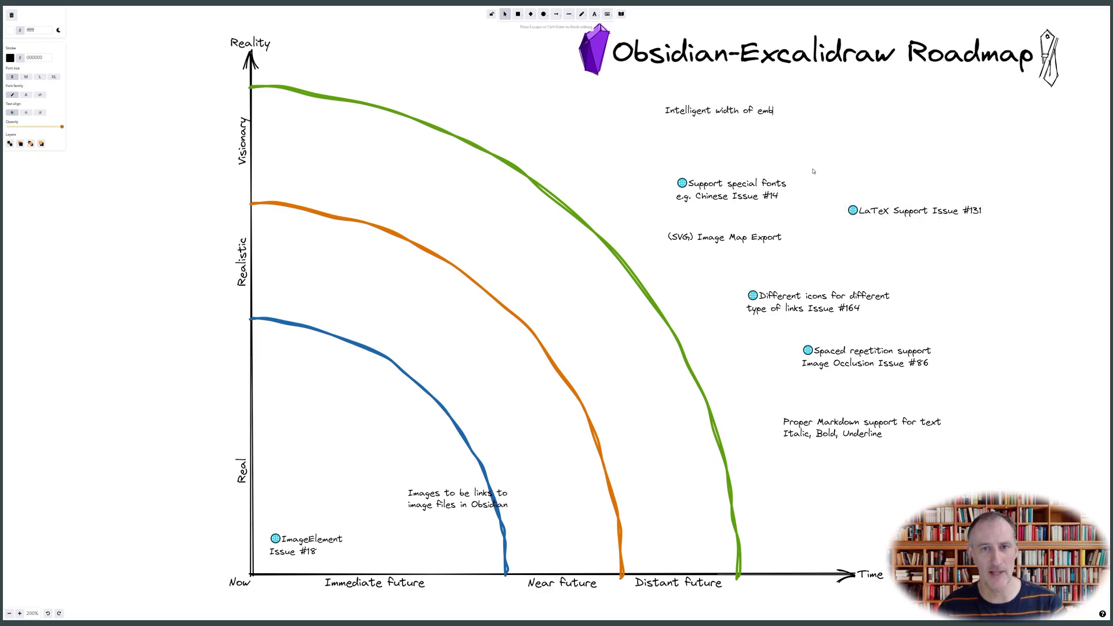
key(BackSpace)
key(BackSpace)
key(BackSpace)
key(BackSpace)
text(edded image [Is)
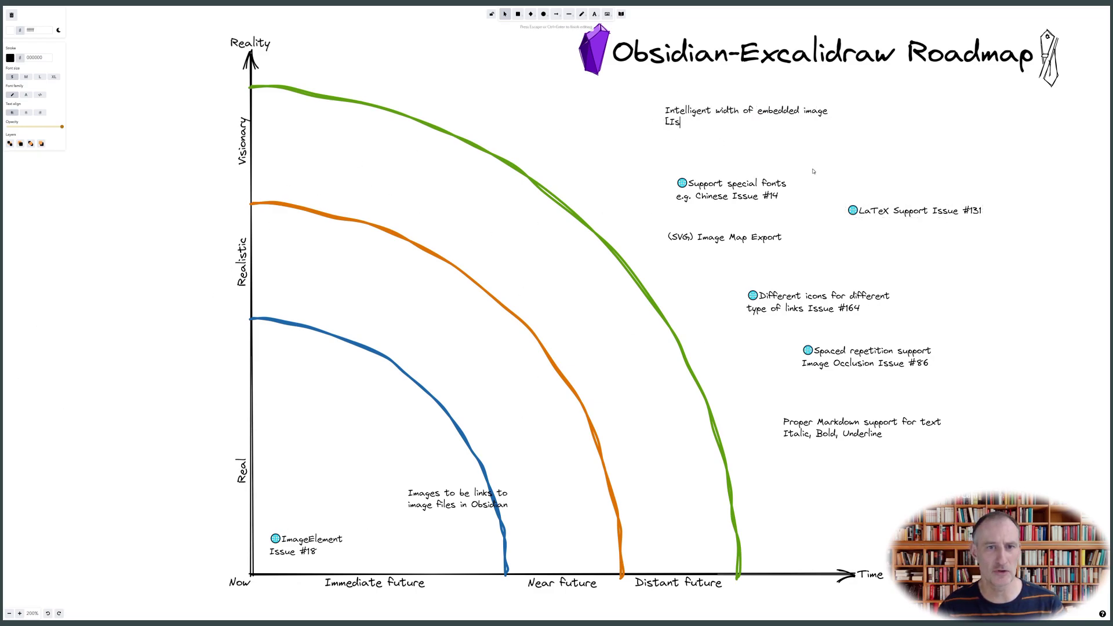
text(sue #163)
text(](https://github.com/zsviczian/obsidian-excalidraw-plugin/issues/163))
key(Escape)
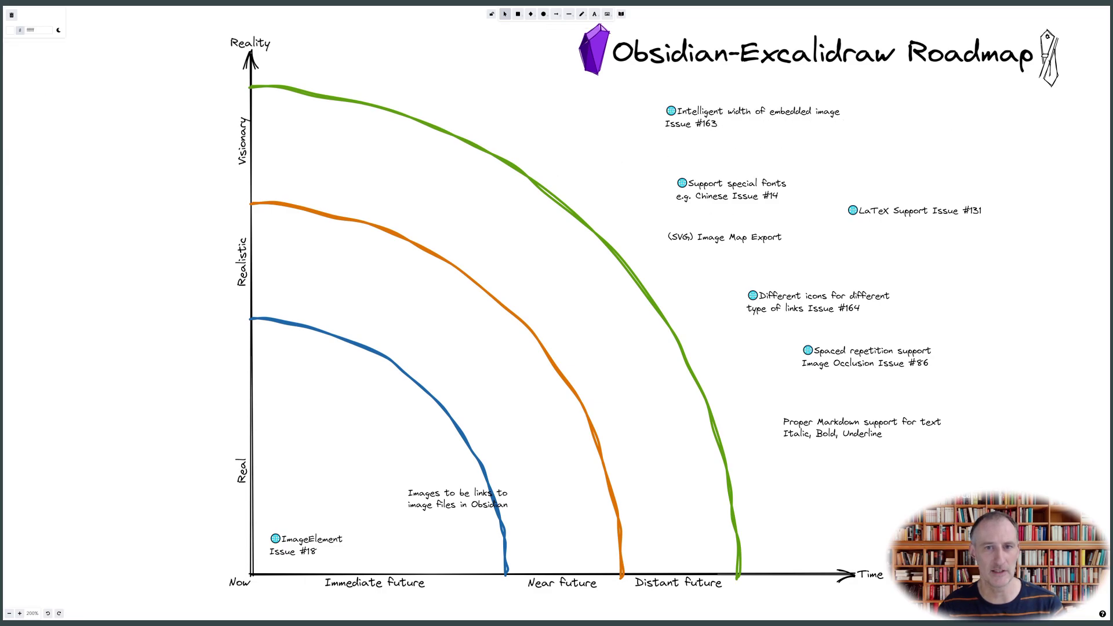
Step: Add a two-line note "Customize keyboard shortcuts / (especially CTRL, ALT, META)" just above the special fonts note
double_click(598, 145)
text(Customize keyboard shortcuts)
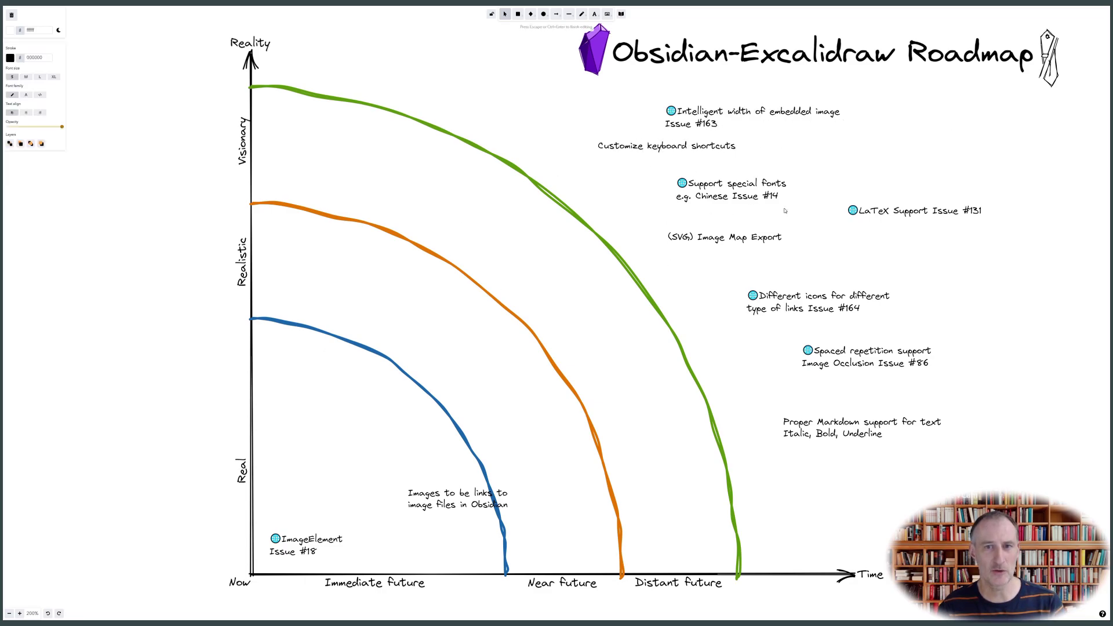
key(Return)
text((especially CTRL, ALT, META))
key(Escape)
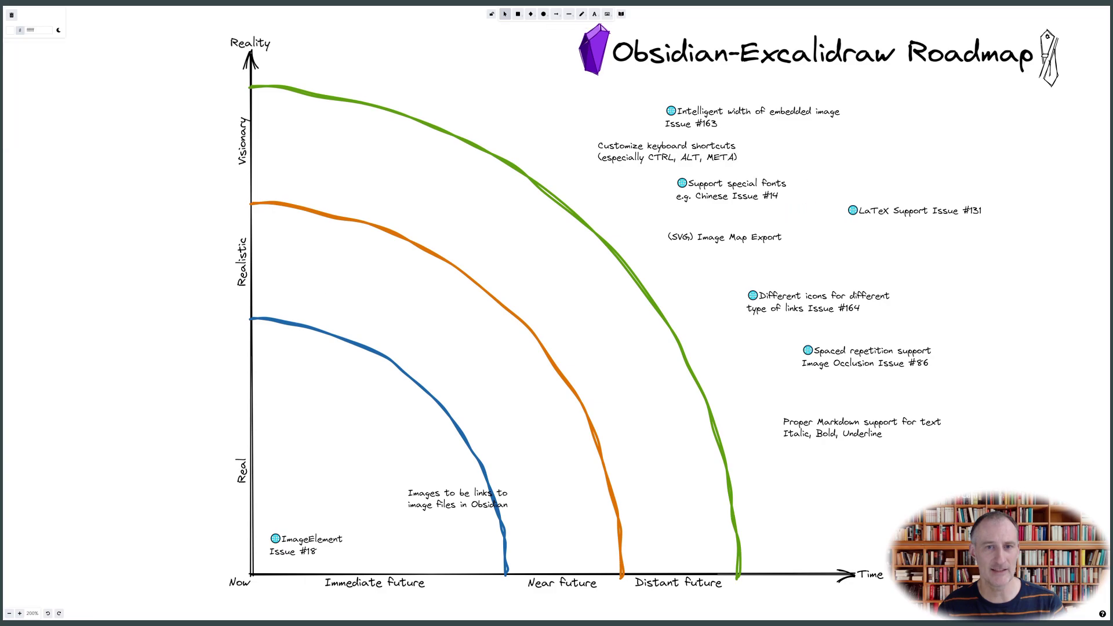
Step: Add a two-line note "Page transclusion using / SVG image of the page preview" below the Markdown support note
double_click(795, 485)
text(Page transc)
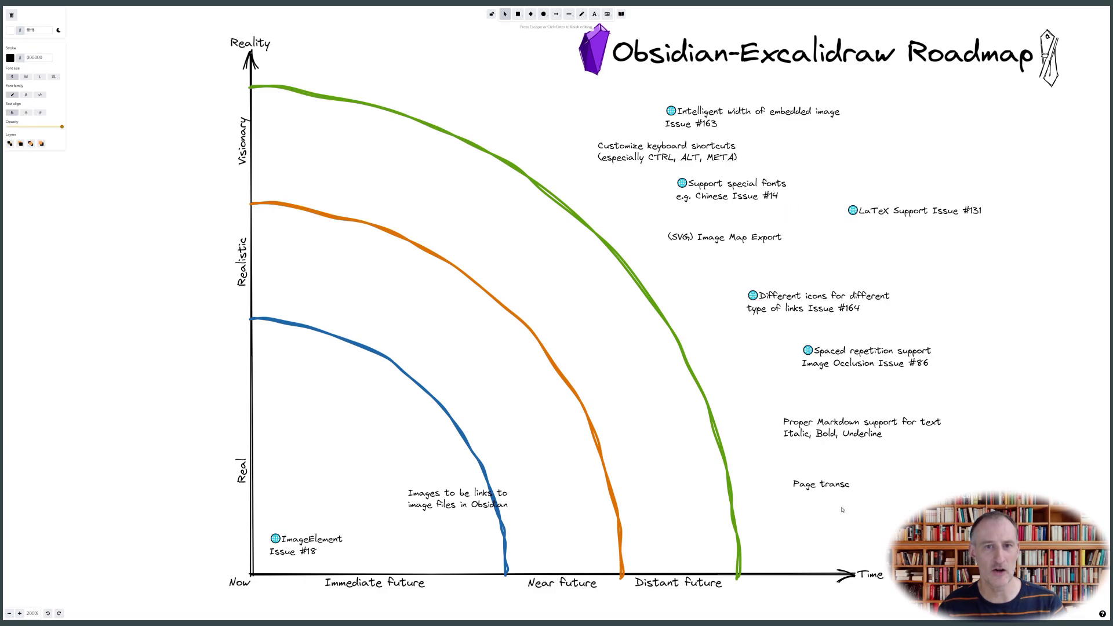
text(lusion using SVG image of the page prev)
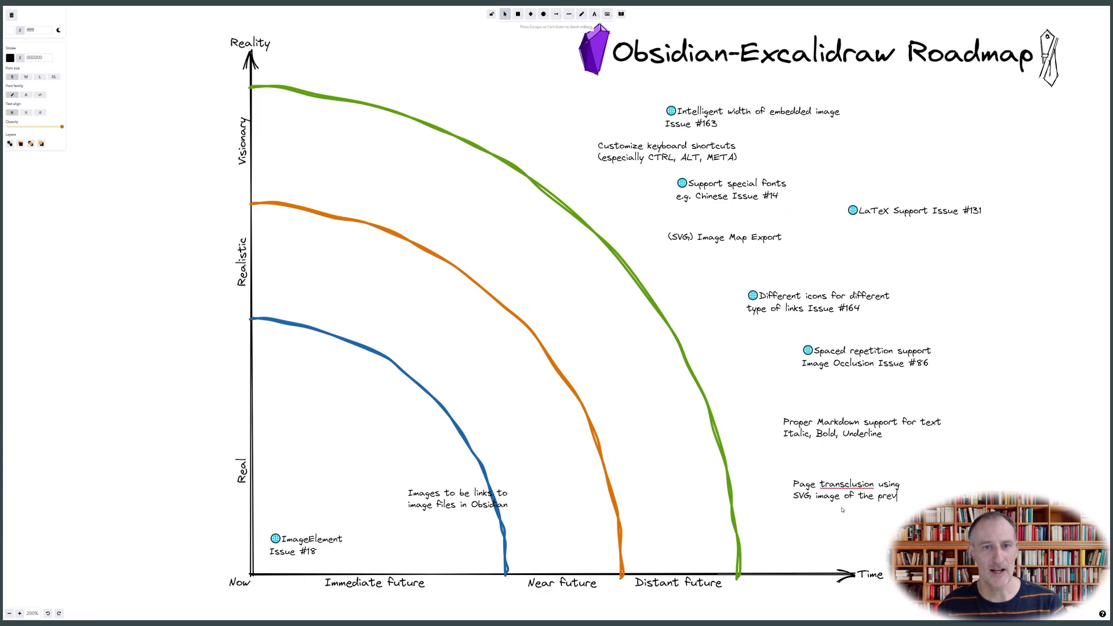
text(iew)
key(ctrl+Left)
text(page)
key(Escape)
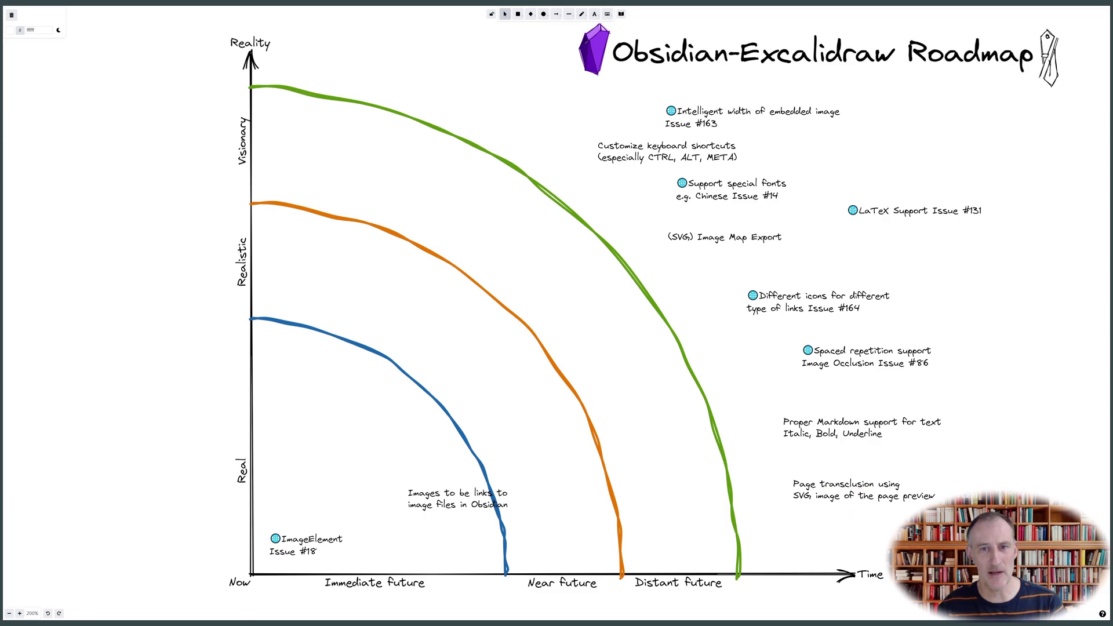
Step: Append a third line "related to Issue #157" to the page transclusion note, linking the issue to its GitHub address
double_click(927, 497)
key(End)
key(Return)
text(related to [Issue )
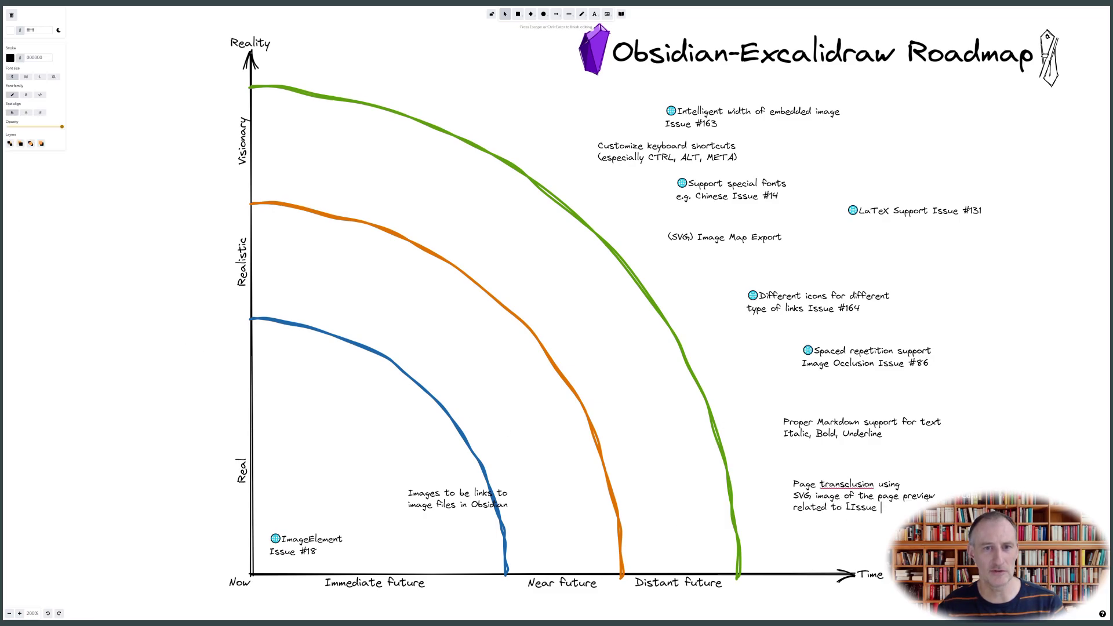
text(#)
text(157](https://github.com/zsviczian/obsidian-excalidraw-plugin/issues/157))
key(Escape)
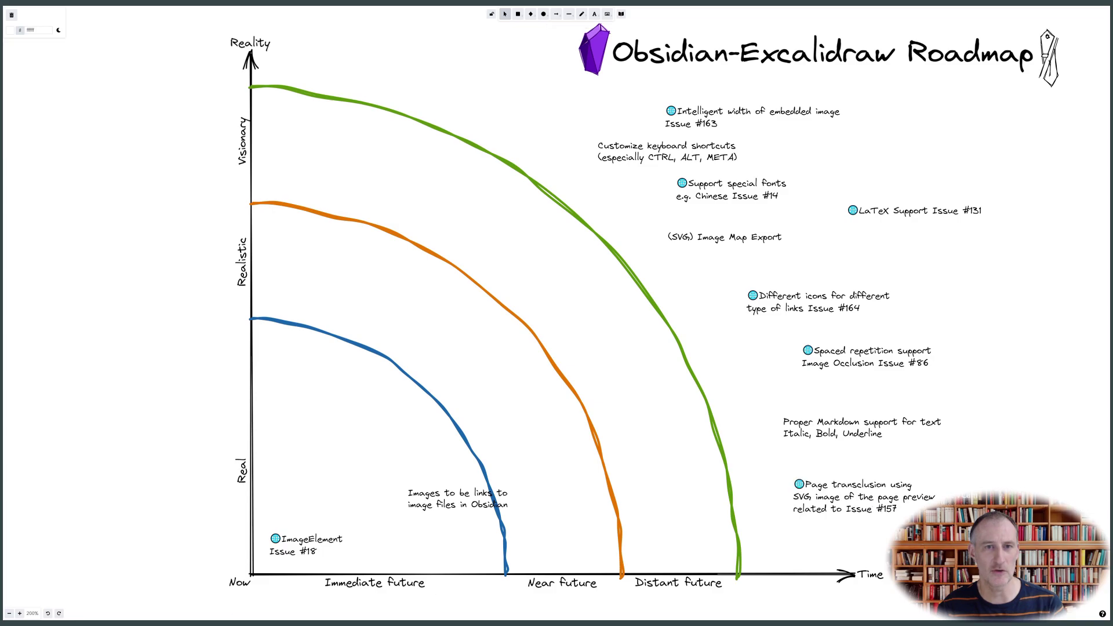
double_click(432, 223)
text(Intelligent panel)
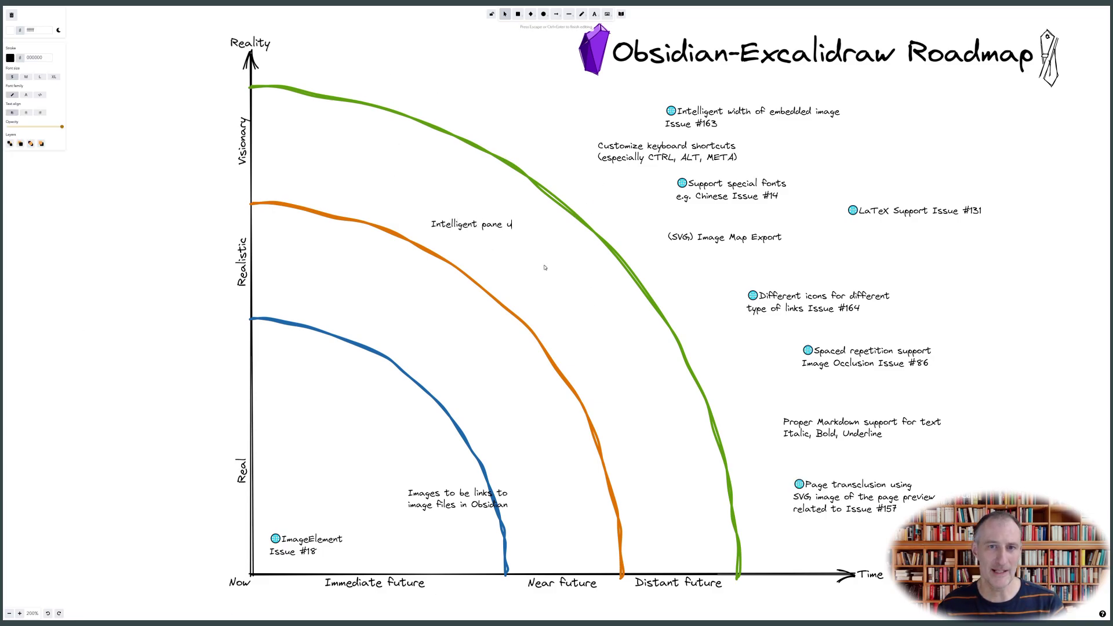
text( use)
key(BackSpace)
key(BackSpace)
key(BackSpace)
key(BackSpace)
key(BackSpace)
key(BackSpace)
key(BackSpace)
key(BackSpace)
key(BackSpace)
key(BackSpace)
key(BackSpace)
key(BackSpace)
key(BackSpace)
key(BackSpace)
key(BackSpace)
key(BackSpace)
key(BackSpace)
key(BackSpace)
key(BackSpace)
key(BackSpace)
Step: Write the note between the orange and green curves as "Open in adjacent pane / Issue #156", linking the issue to its GitHub address
text(Open in adjacent pange)
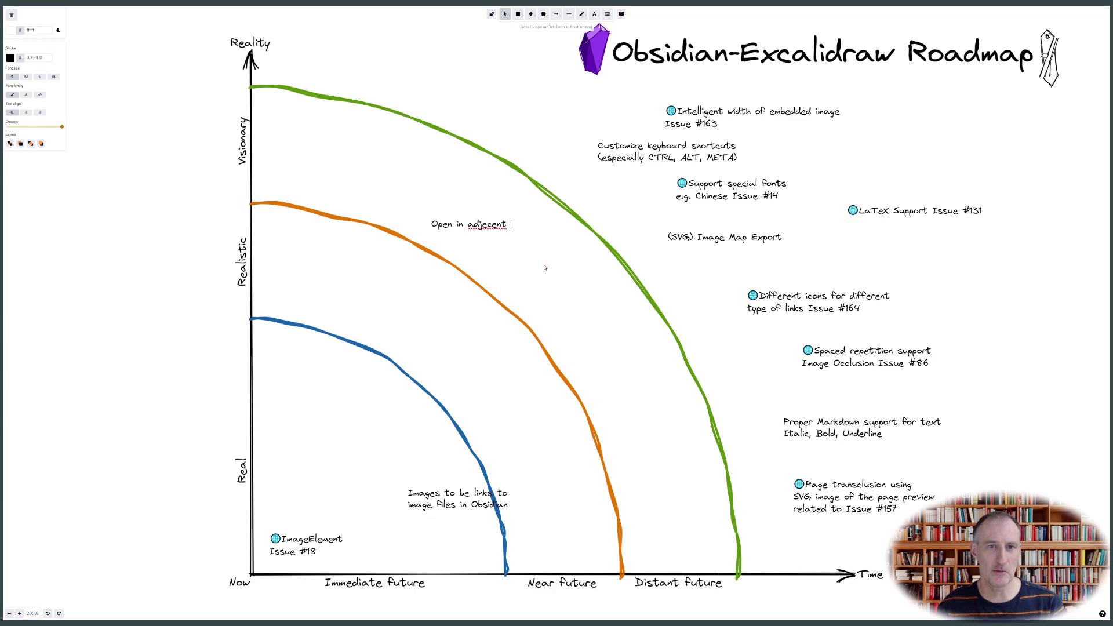
text([Issue #156)
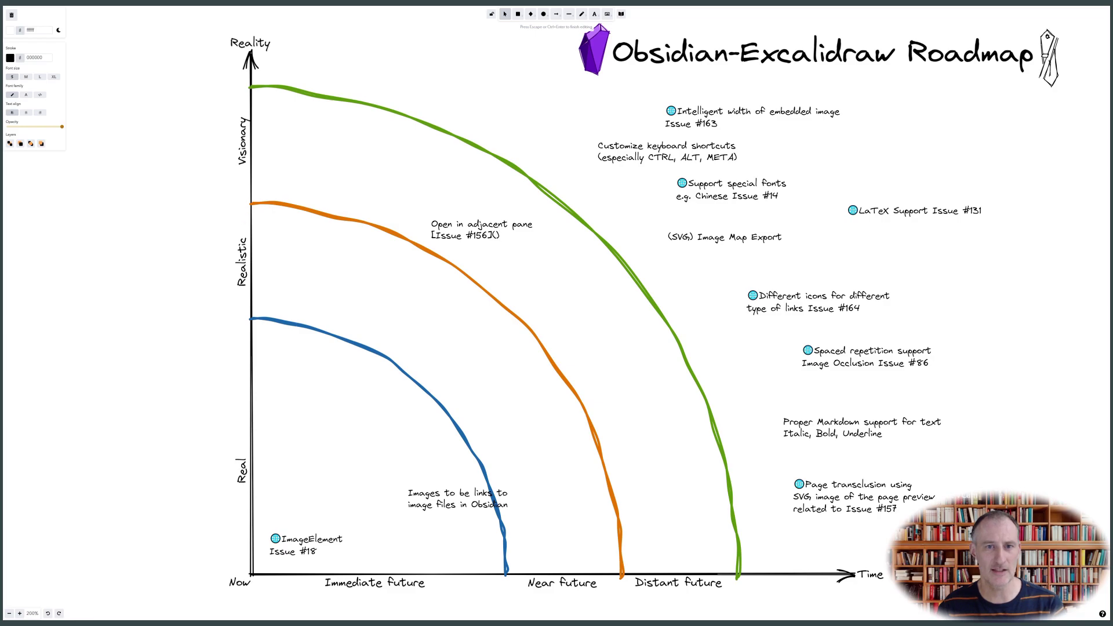
text(https://github.com/zsviczian/obsidian-excalidraw-plugin/issues/156)
key(Escape)
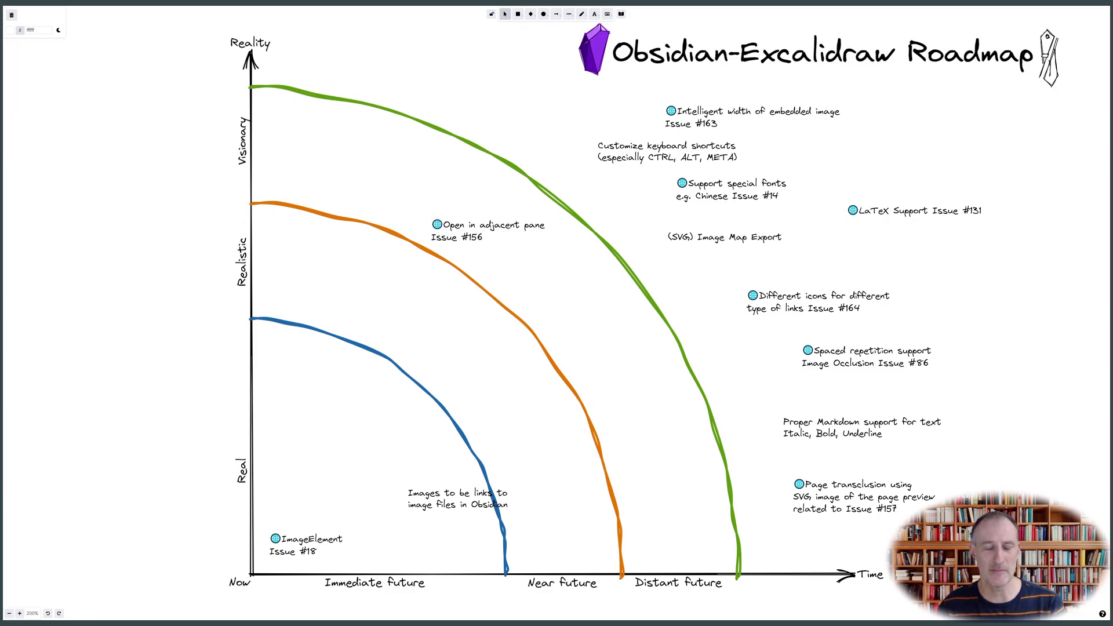
Step: Add a note "Convert Mermaid to Excalidraw" beside the Reality axis and move it further out, clear of the axis line
double_click(142, 360)
text(Convert Mermaid to Excalidraw)
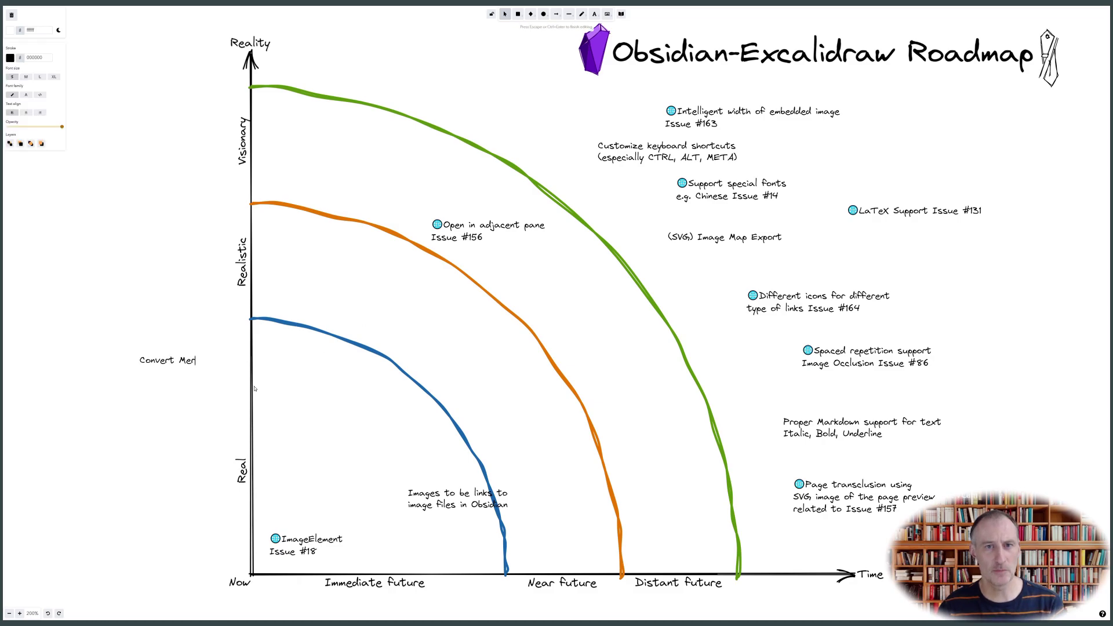
key(Escape)
drag(197, 362, 122, 347)
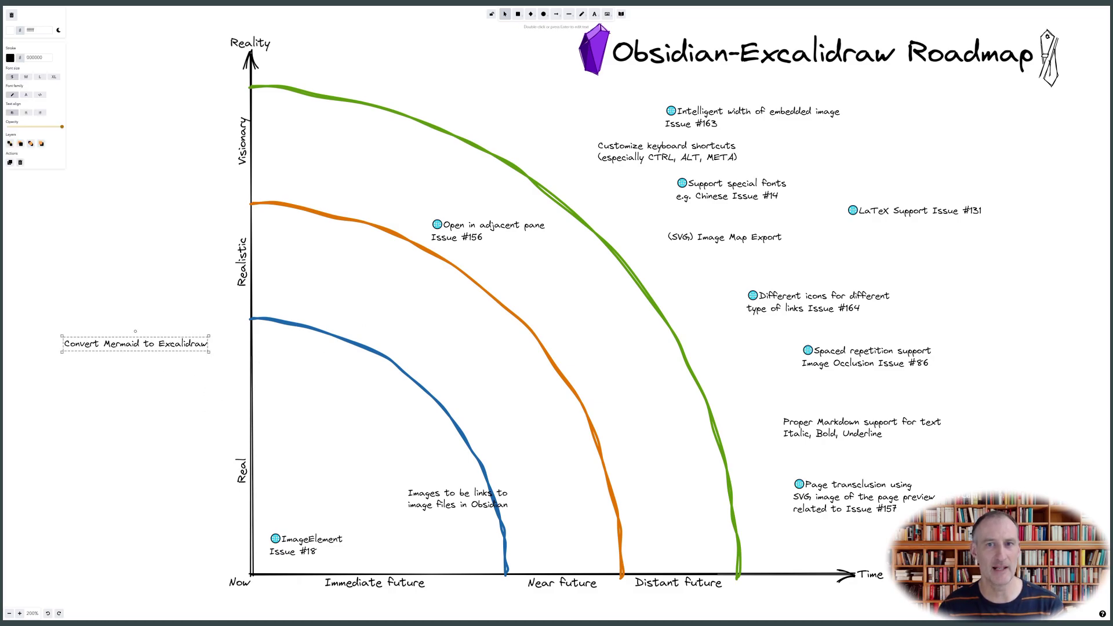
Step: Append a second line "Issue #116" to the Mermaid note, linking it to its GitHub address
double_click(192, 338)
key(Return)
text([Issue #116]()
text(https://github.com/zsviczian/obsidian-excalidraw-plugin/issues/116)
text())
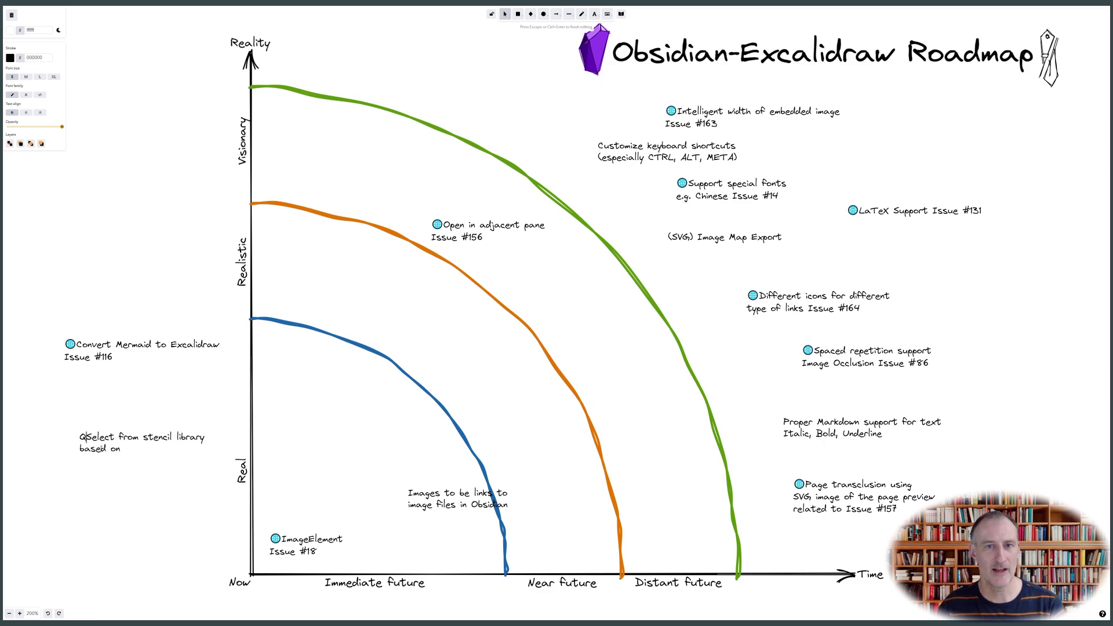
Step: Reword the stencil library note below the Mermaid note as "Quick select drawing / from stencil library / typing"
text(uick s)
key(Delete)
key(ctrl+Right)
text(drawing)
key(Return)
key(ctrl+End)
key(BackSpace)
key(BackSpace)
key(BackSpace)
key(BackSpace)
key(BackSpace)
key(BackSpace)
key(BackSpace)
key(BackSpace)
text(type)
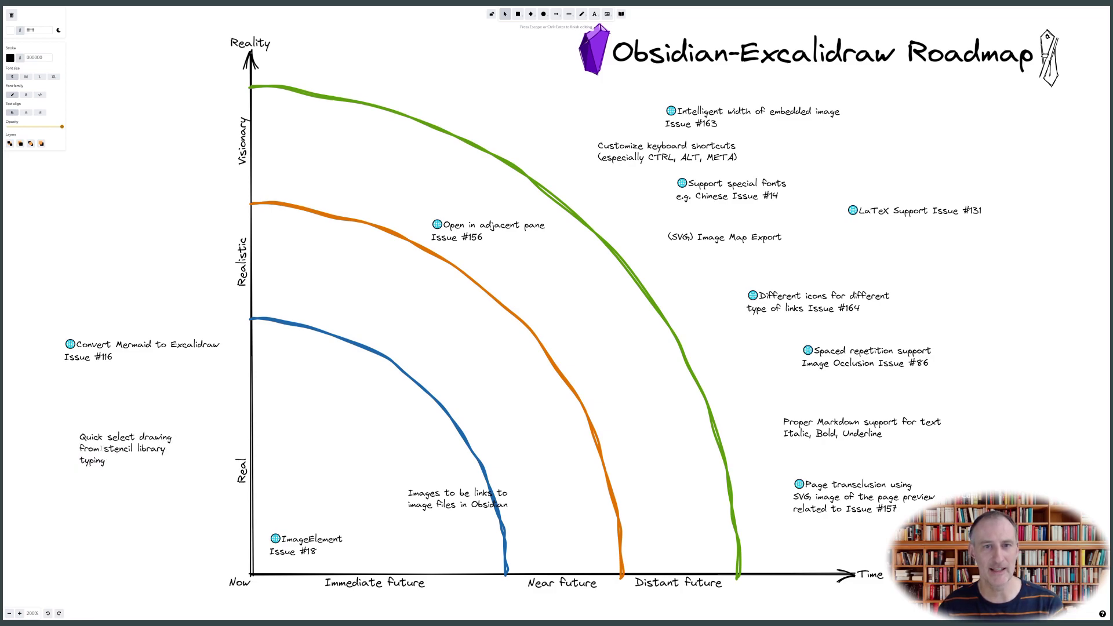
Step: Complete the stencil library note's last line with "icon title Issue #96", linking the issue to its GitHub address
text( icon title [Issue)
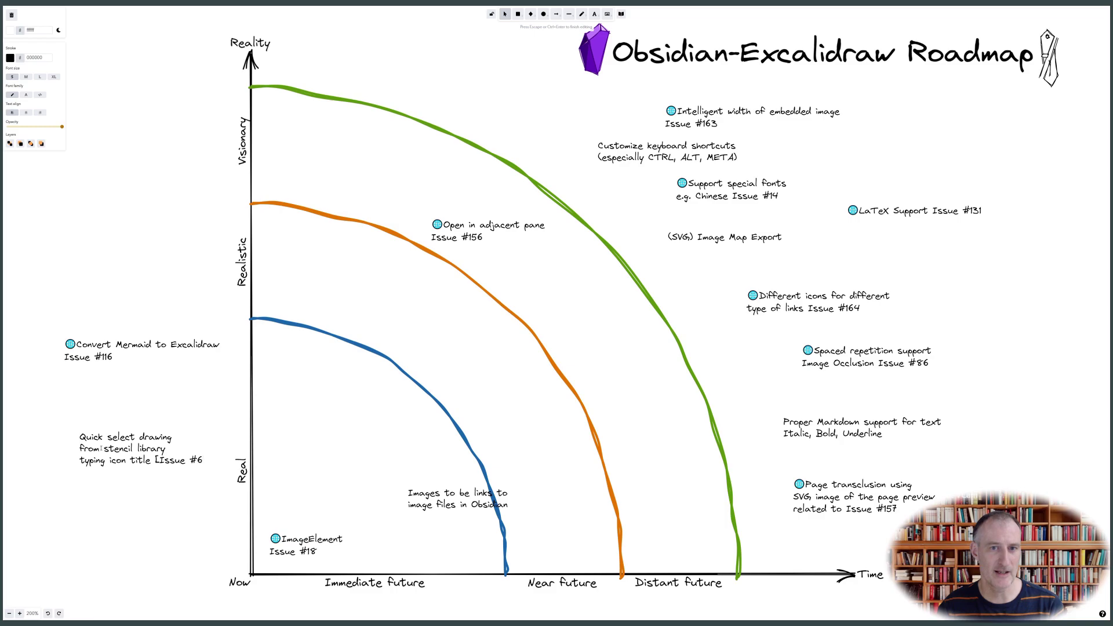
text( #96]()
text(https://github.com/zsviczian/obsidian-excalidraw-plugin/issues/11)
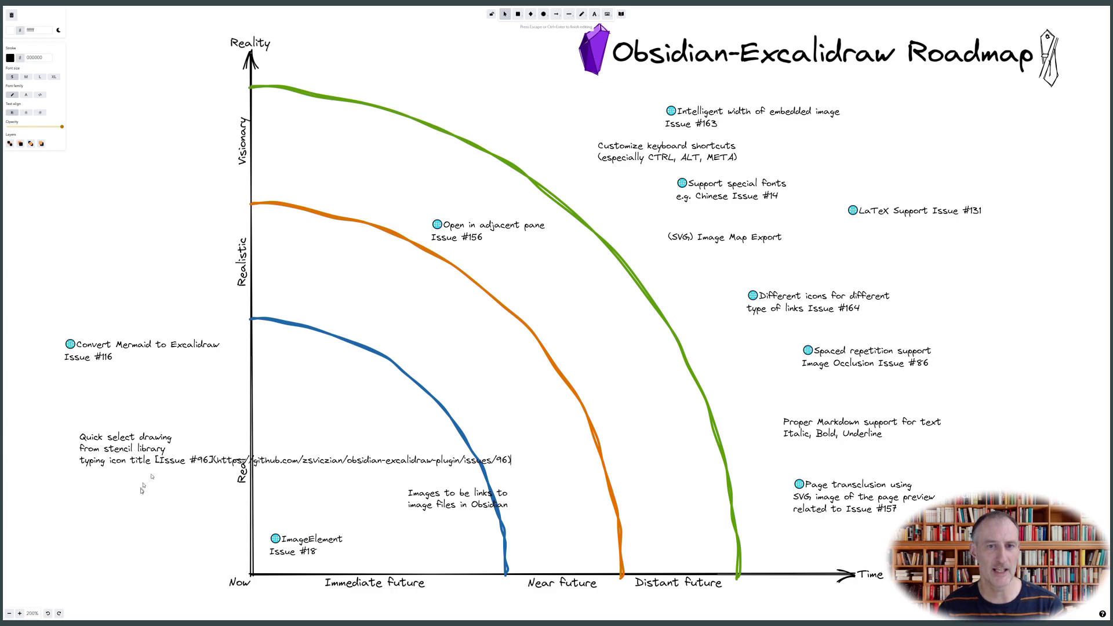
key(Escape)
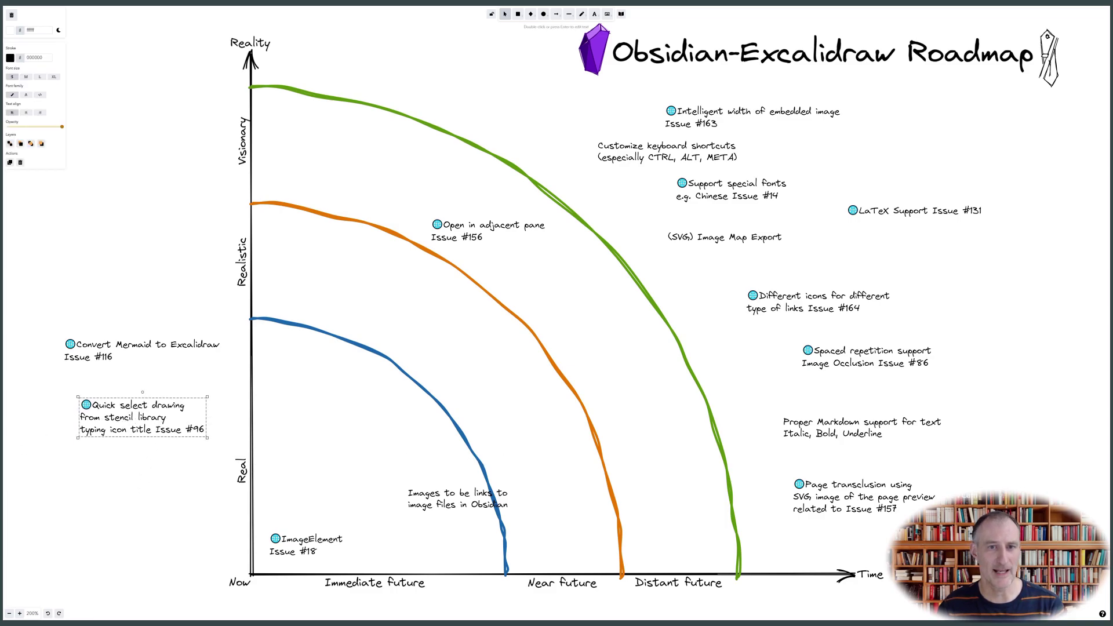
Step: Add a two-line note "Settings to customize line width, / color palette, grid size, etc." above the Mermaid note and move it off the Reality axis
double_click(116, 210)
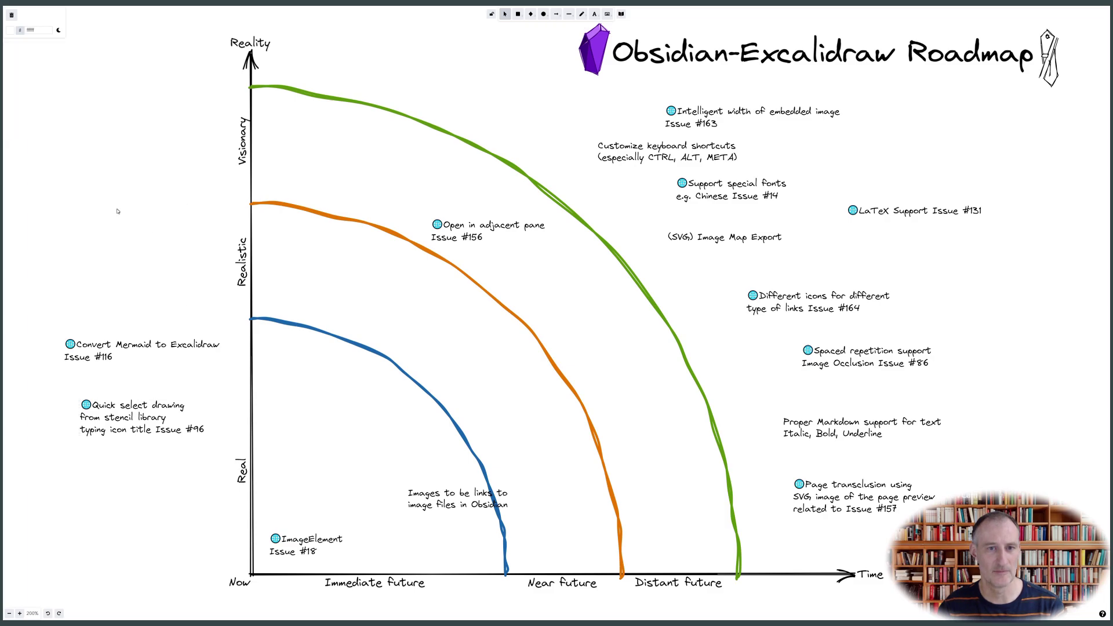
text(Settings to customize )
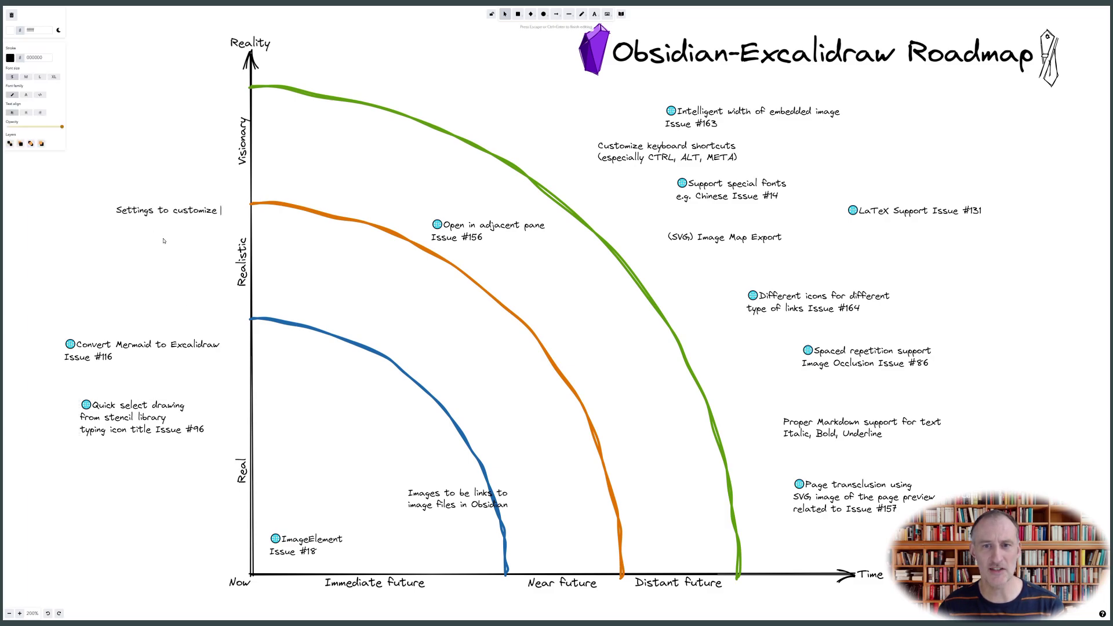
text(line width, color palette,)
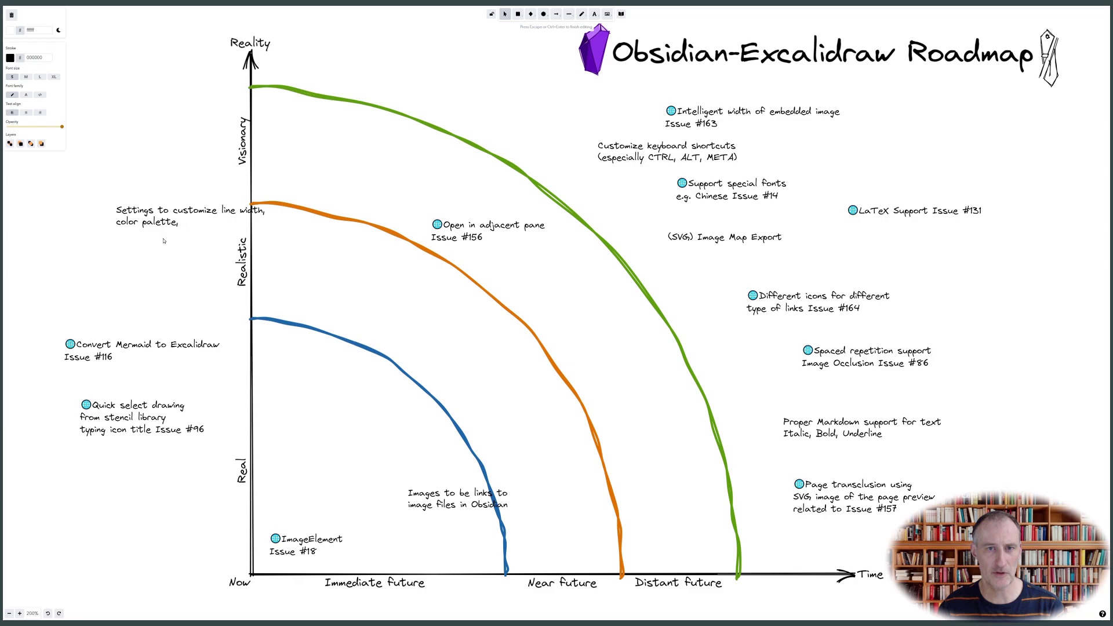
text( grid size, etc.)
click(153, 283)
drag(181, 216, 156, 224)
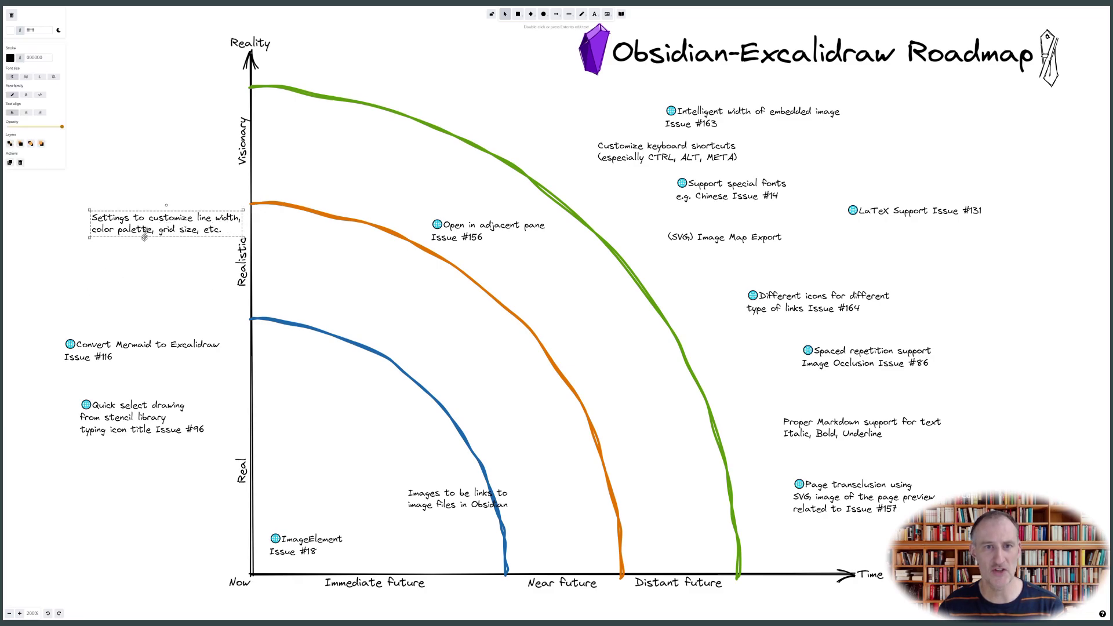
Step: Add a two-line note "Image editing dialog, to / specify exact size, line width, etc." above the green curve
double_click(372, 68)
text(Image Edi)
key(BackSpace)
key(BackSpace)
key(BackSpace)
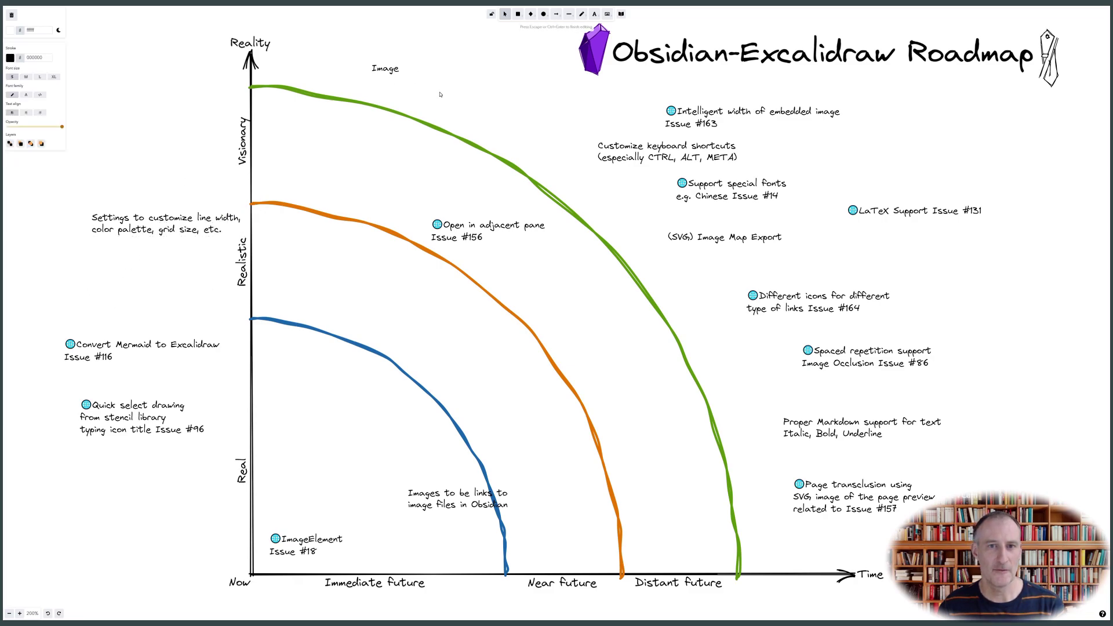
text(editing dialog, to cha)
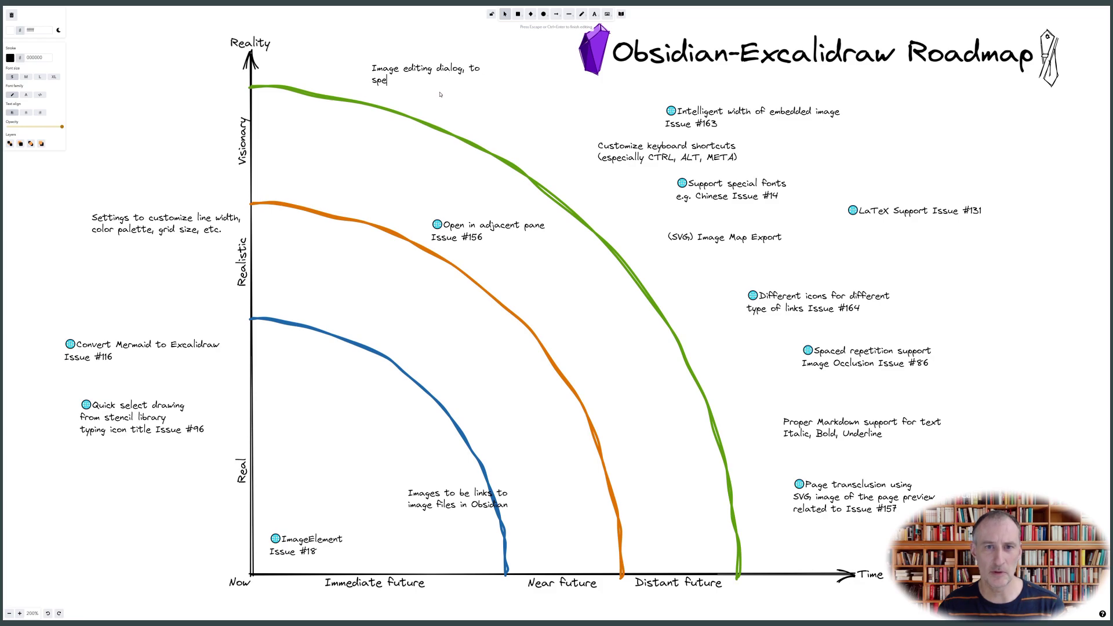
text(cify exact size, line width, etc.)
key(Escape)
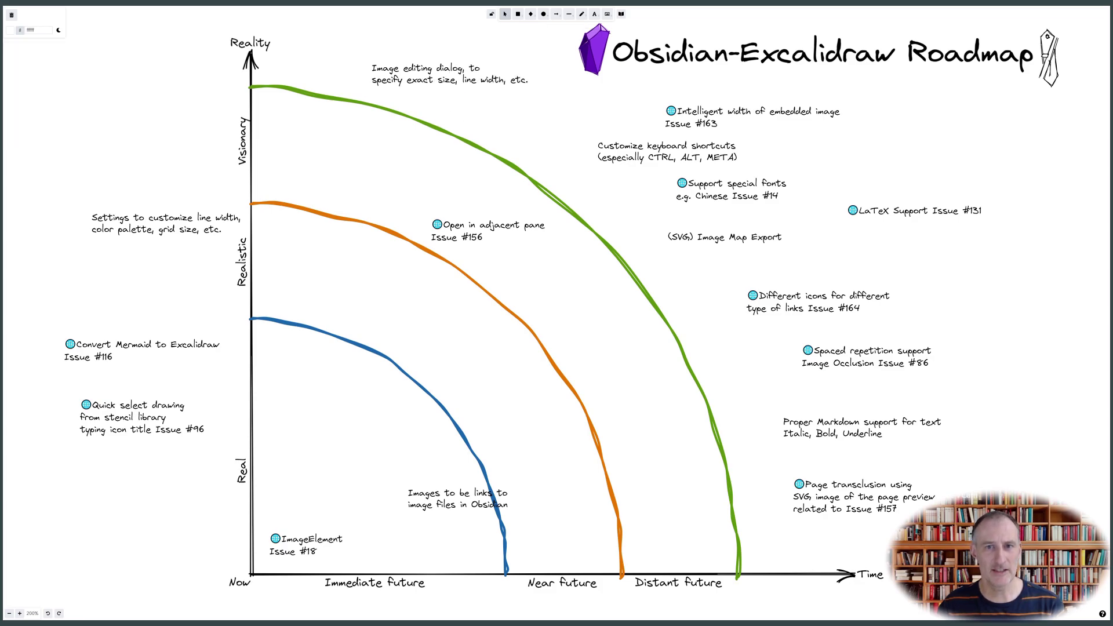
Step: Add a two-line note "Improved Pen/Pencil / Support" between the blue and orange curves
double_click(360, 311)
text(Improved Pen/Pencil support)
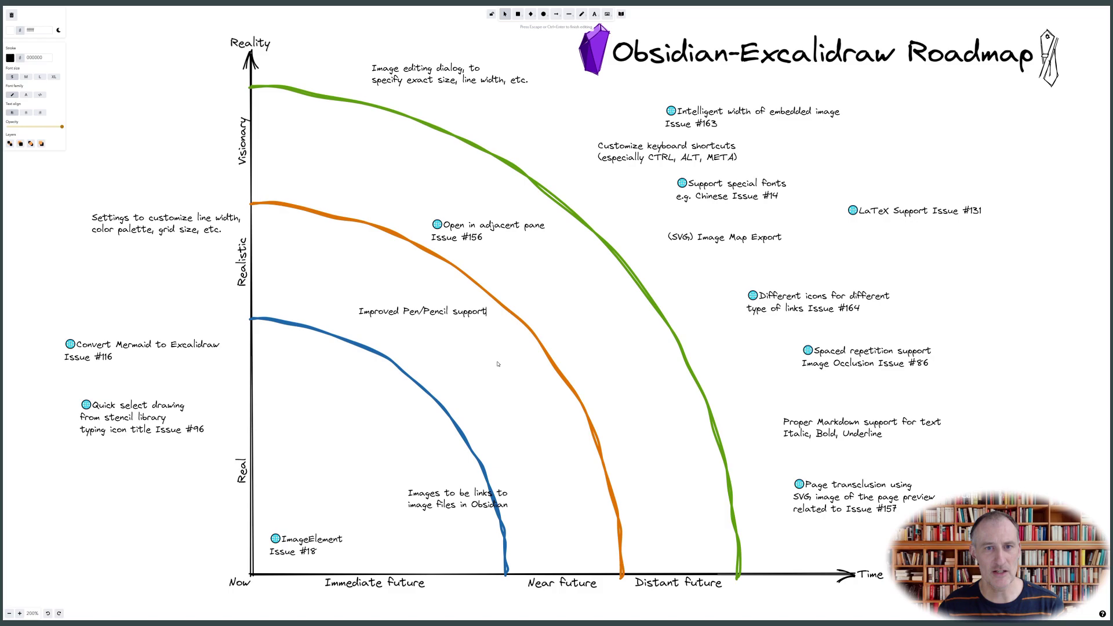
key(BackSpace)
key(BackSpace)
key(BackSpace)
key(BackSpace)
key(BackSpace)
key(BackSpace)
key(BackSpace)
key(BackSpace)
key(Return)
text(Support)
key(Escape)
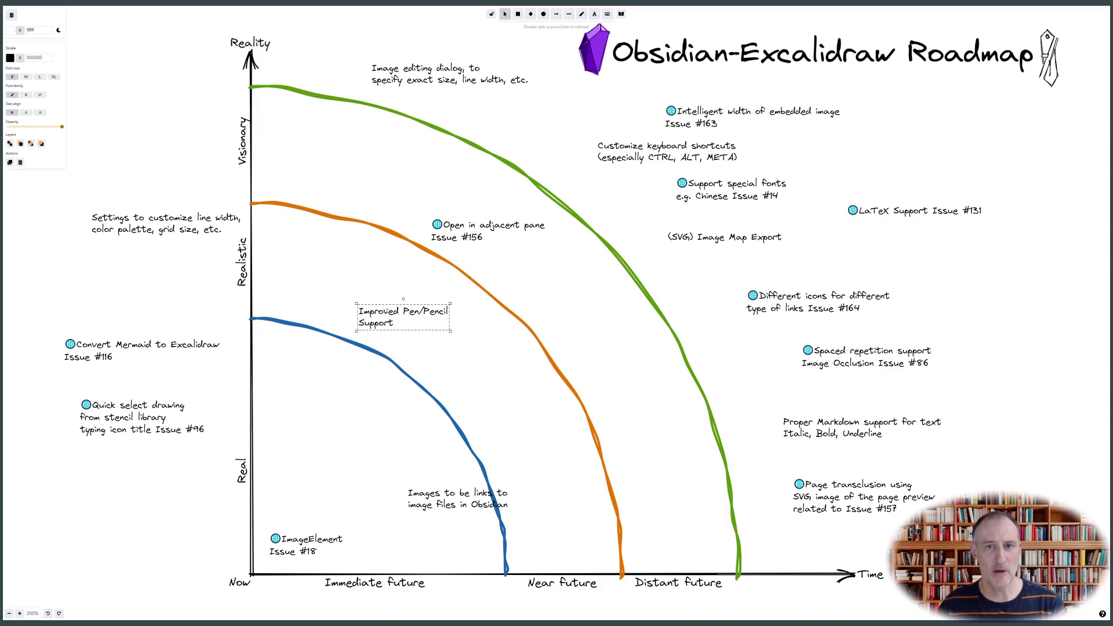
Step: Move the Pen/Pencil note against the inside of the orange curve and the image links note fully inside the blue curve
mouse_move(385, 320)
mouse_down()
mouse_move(557, 330)
mouse_move(537, 336)
mouse_up()
mouse_move(429, 502)
mouse_down()
mouse_move(402, 518)
mouse_move(385, 507)
mouse_up()
mouse_move(529, 328)
mouse_down()
mouse_move(338, 298)
mouse_move(421, 314)
mouse_move(462, 307)
mouse_move(460, 339)
mouse_move(505, 414)
mouse_move(500, 400)
mouse_up()
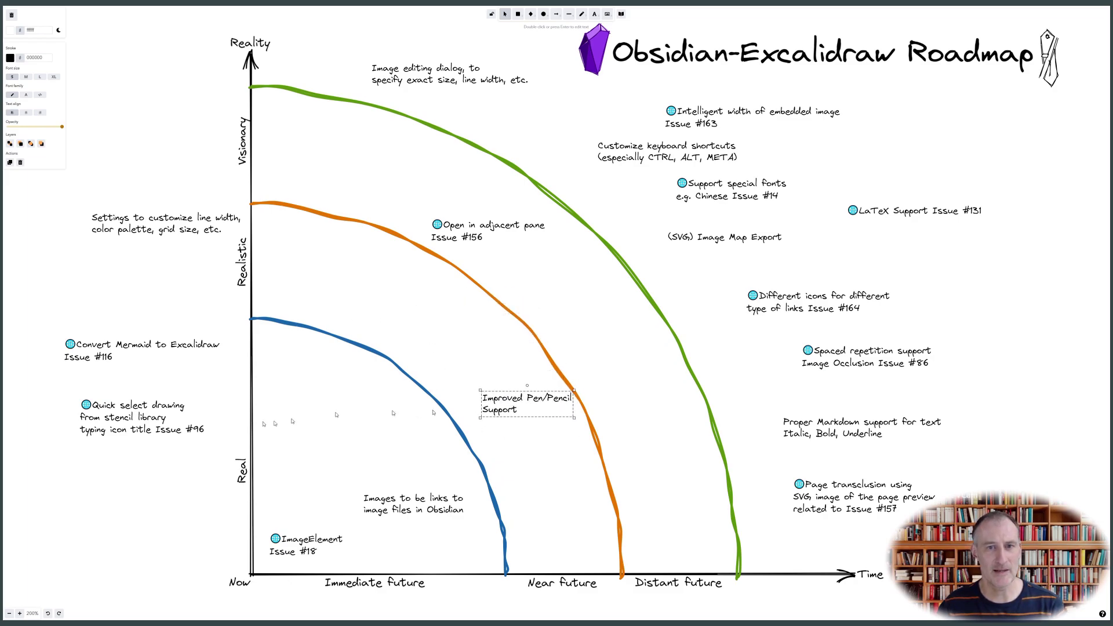
Step: Bring the stencil library and Mermaid notes over to the green curve, and the adjacent pane note down to the blue curve's base
mouse_move(123, 405)
mouse_down()
mouse_move(528, 468)
mouse_move(654, 431)
mouse_up()
mouse_move(507, 225)
mouse_down()
mouse_move(524, 509)
mouse_move(488, 539)
mouse_up()
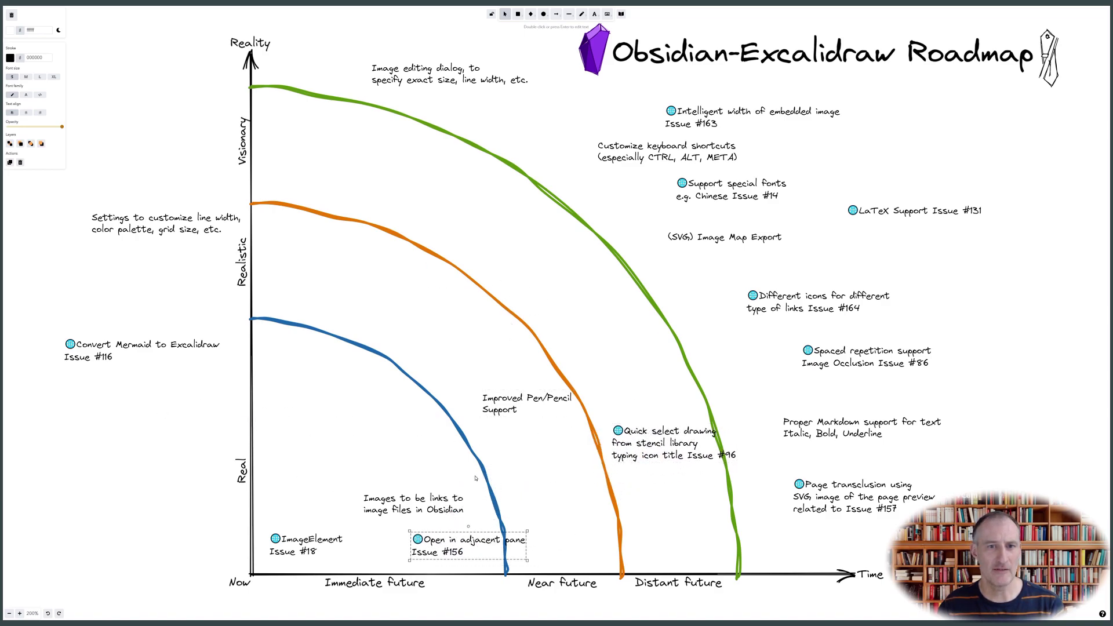
drag(109, 342, 631, 259)
Step: Move the Pen/Pencil note up along the orange curve and place the "(SVG) Image Map Export" note across that curve just below it
mouse_move(513, 397)
mouse_down()
mouse_move(508, 305)
mouse_move(473, 345)
mouse_up()
double_click(461, 390)
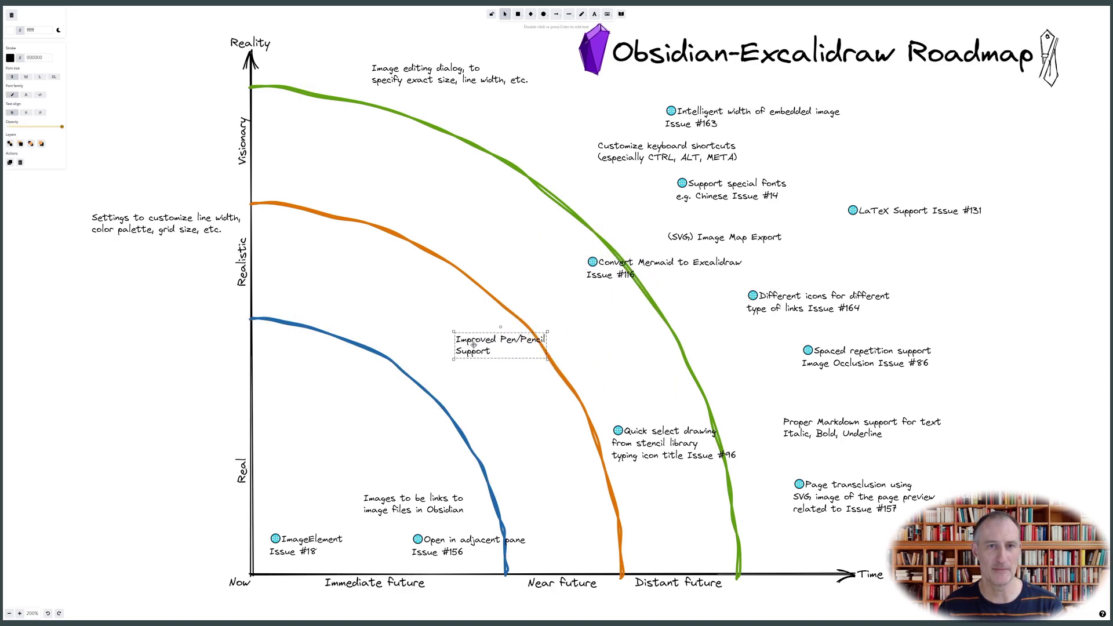
drag(697, 237, 575, 383)
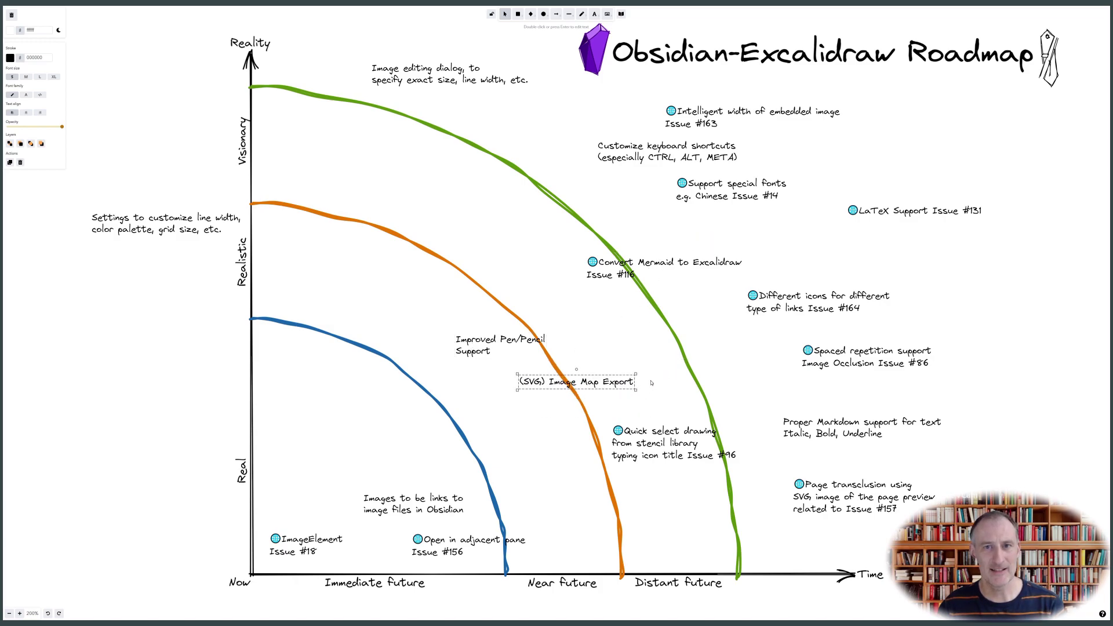
Step: Move the spaced repetition note between the orange and green curves, and the Mermaid note further up along the green curve
drag(862, 349, 608, 305)
drag(606, 266, 563, 194)
Step: Recolour the innermost blue curve green and the outermost green curve red
click(407, 374)
click(10, 58)
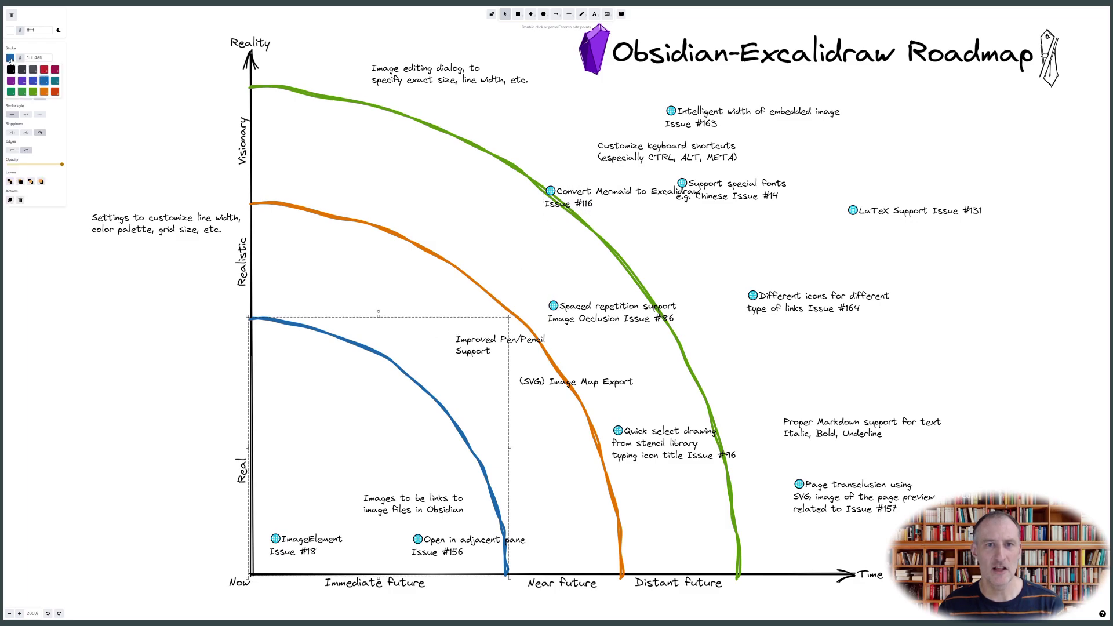
click(32, 94)
click(406, 117)
key(s)
key(r)
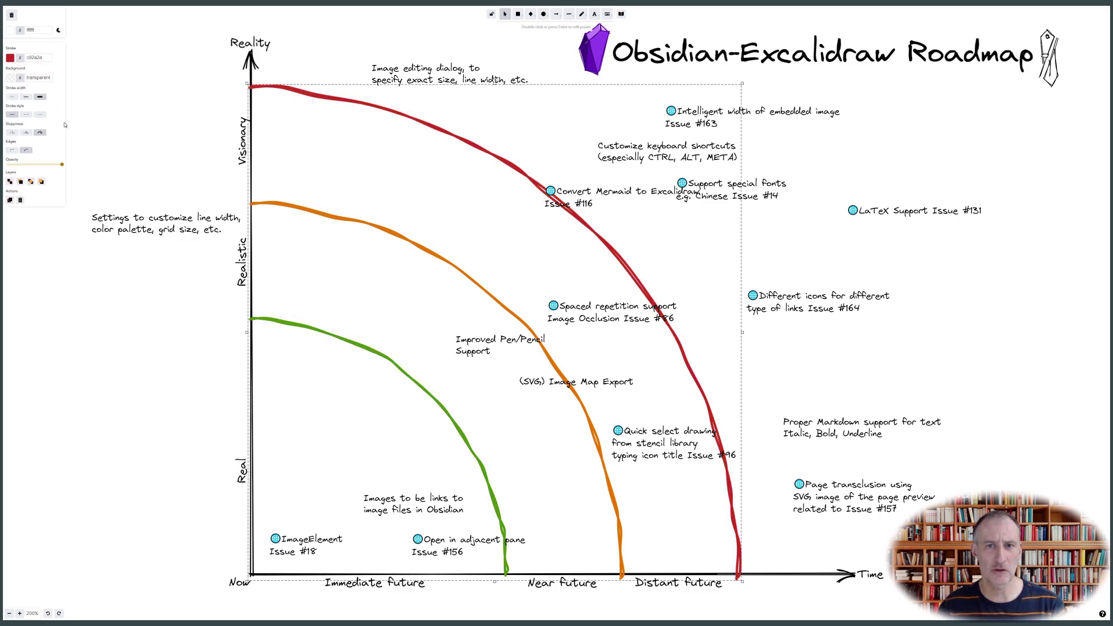
Step: Place the special fonts note on the orange curve, spaced repetition on the red, page transclusion between them and different icons on the green
mouse_move(771, 191)
mouse_down()
mouse_move(659, 256)
mouse_move(572, 281)
mouse_move(613, 308)
mouse_move(639, 283)
mouse_up()
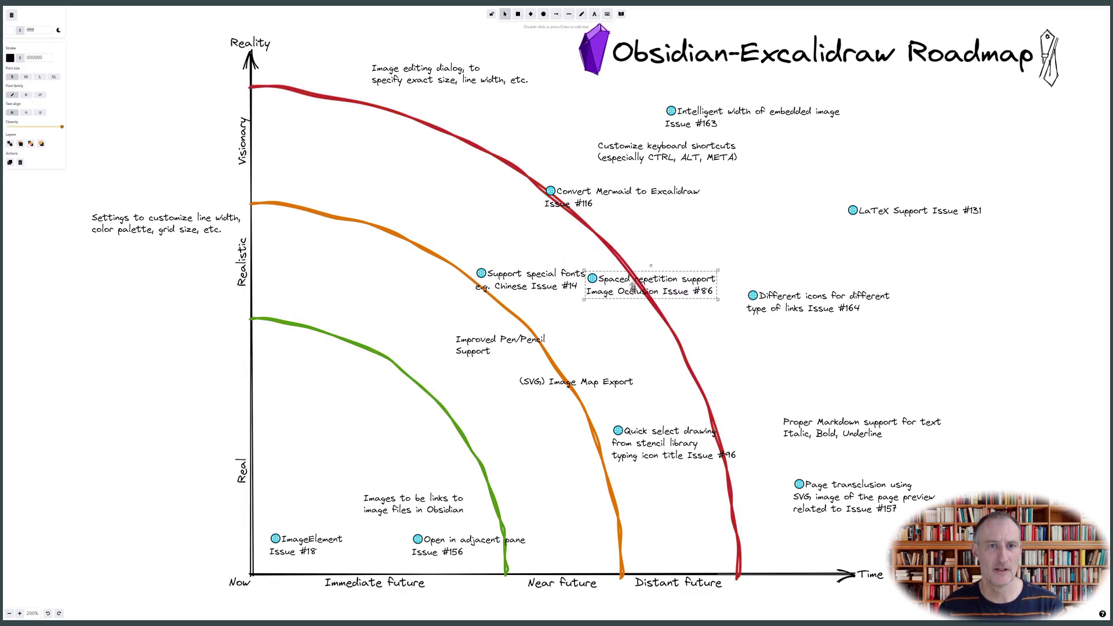
drag(568, 280, 566, 298)
click(746, 375)
drag(798, 310, 545, 518)
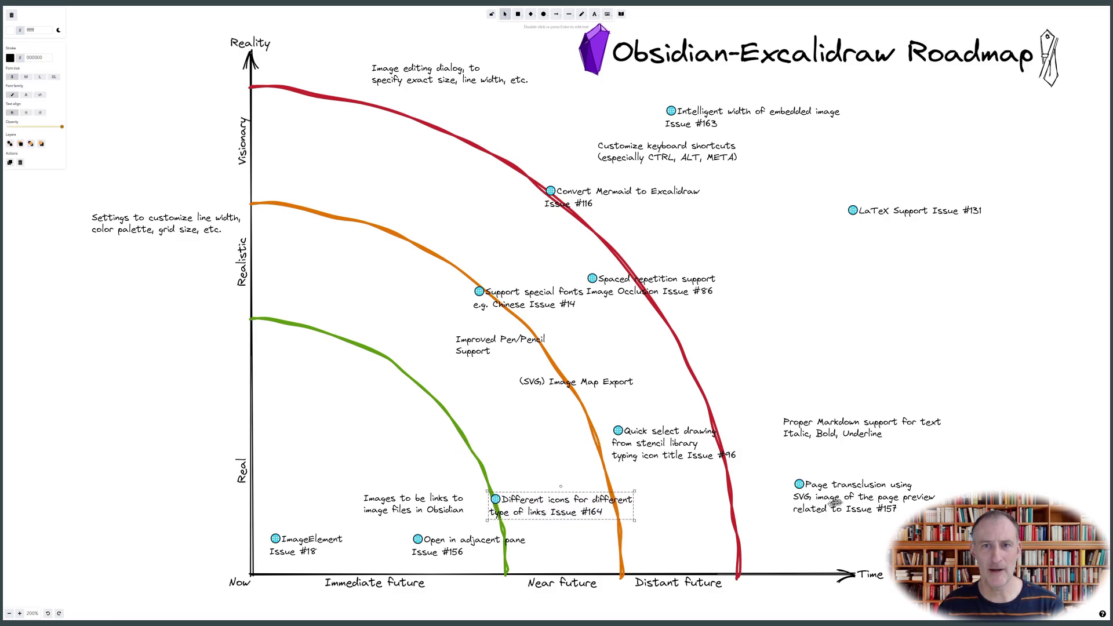
mouse_move(855, 501)
mouse_down()
mouse_move(662, 348)
mouse_move(620, 345)
mouse_up()
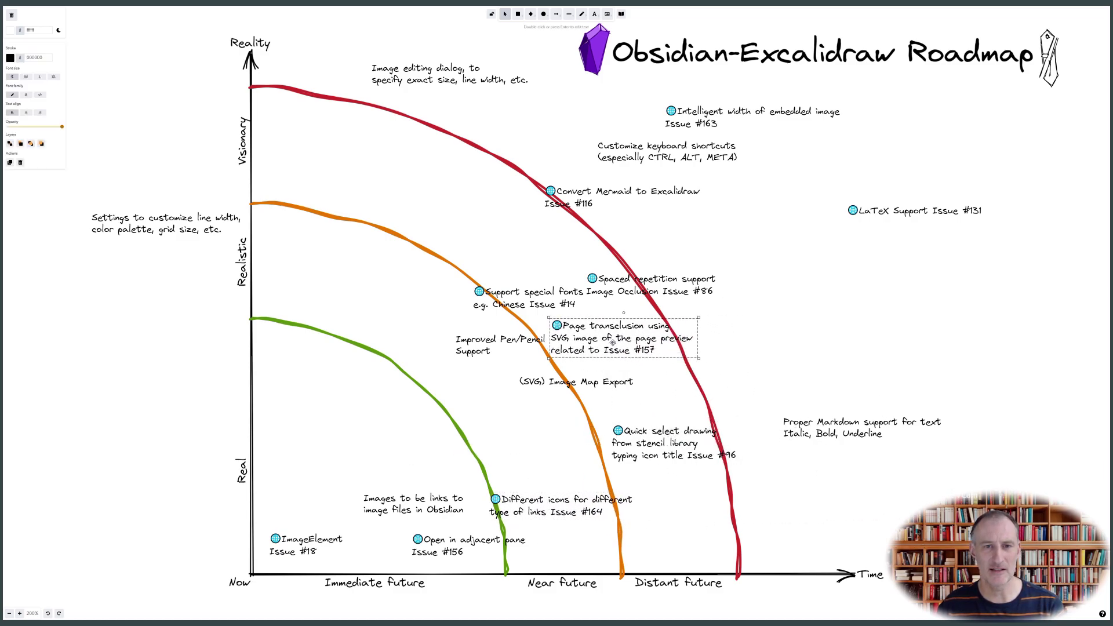
Step: Stack the special fonts, Pen/Pencil and page transclusion notes along the orange curve, and move the "(SVG) Image Map Export" note just outside it
mouse_move(511, 348)
mouse_down()
mouse_move(527, 334)
mouse_move(549, 355)
mouse_up()
drag(565, 382, 565, 393)
drag(549, 356, 551, 355)
drag(515, 292, 495, 274)
mouse_move(511, 332)
mouse_down()
mouse_move(517, 319)
mouse_move(471, 353)
mouse_move(493, 353)
mouse_up()
drag(545, 393, 606, 390)
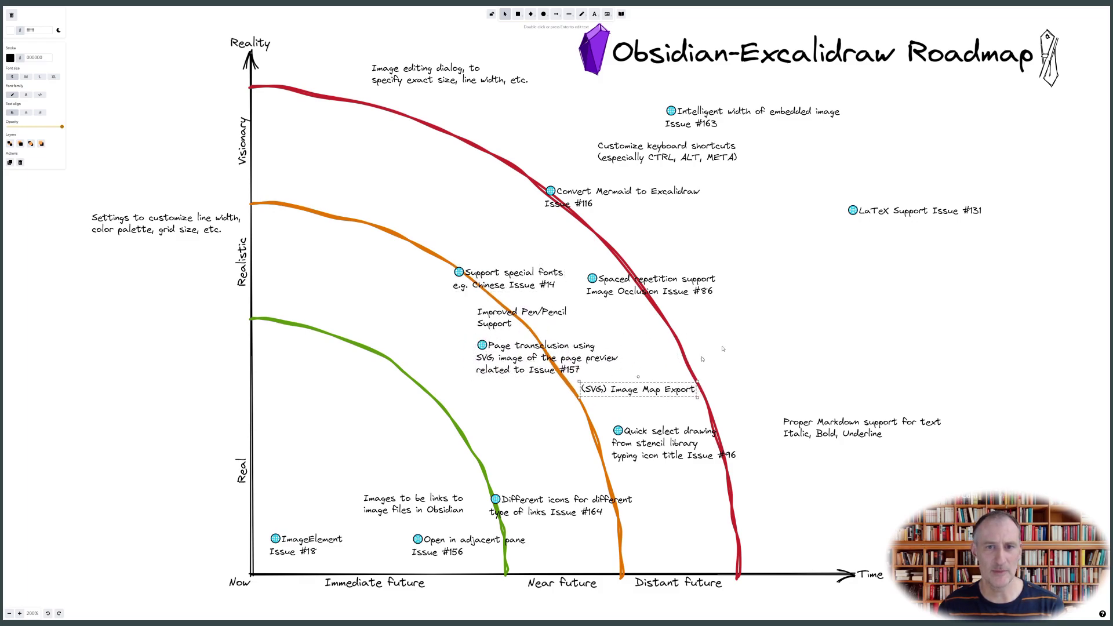
Step: Add a black "Obsidian Publish" text note in the free space outside the red curve
double_click(783, 323)
text(Obsidian Publish Support)
key(BackSpace)
key(BackSpace)
key(BackSpace)
key(BackSpace)
key(BackSpace)
key(BackSpace)
key(BackSpace)
key(BackSpace)
key(Escape)
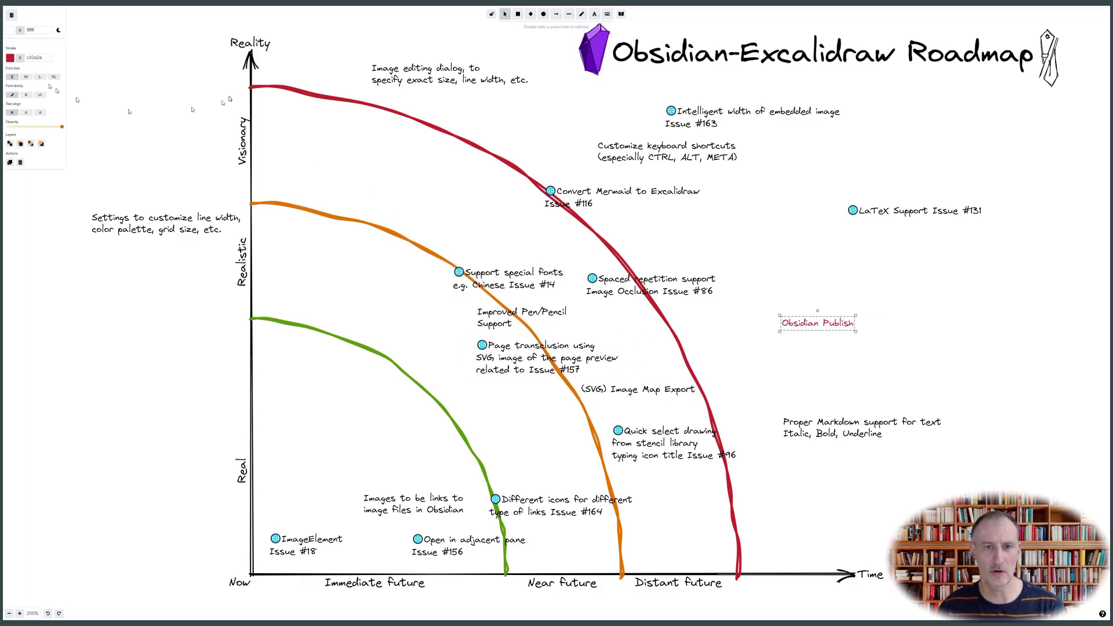
click(9, 58)
click(10, 69)
Step: Move the LaTeX Support note onto the green curve and draw arrows from it to the image links note and on to ImageElement
mouse_move(929, 212)
mouse_down()
mouse_move(545, 459)
mouse_move(551, 426)
mouse_up()
drag(425, 506, 426, 499)
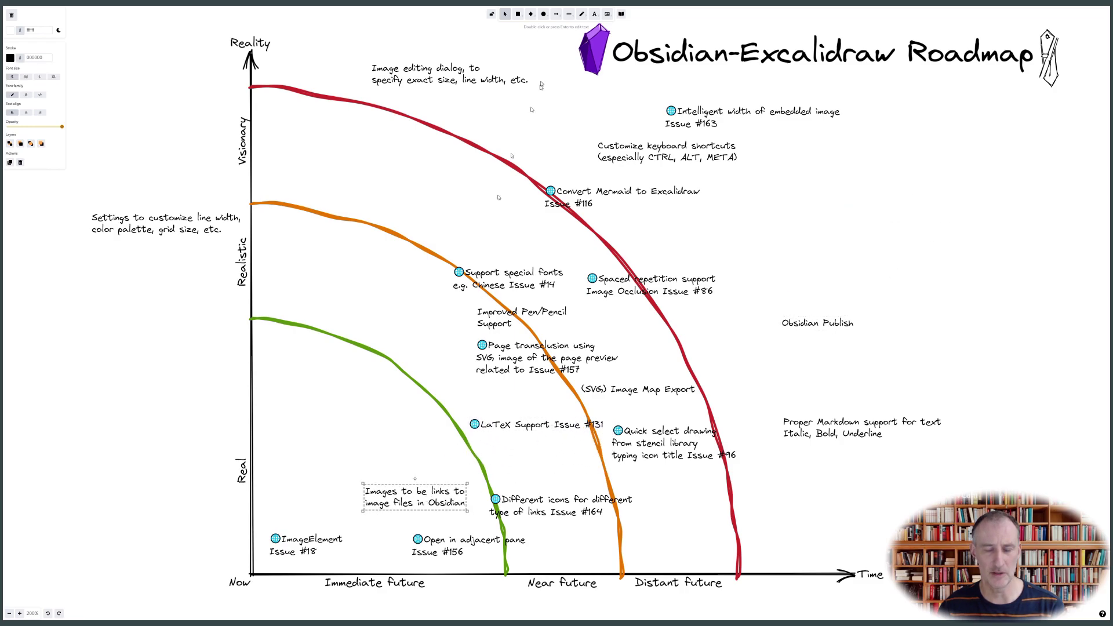
click(556, 14)
drag(360, 511, 316, 532)
click(555, 14)
drag(474, 436, 412, 482)
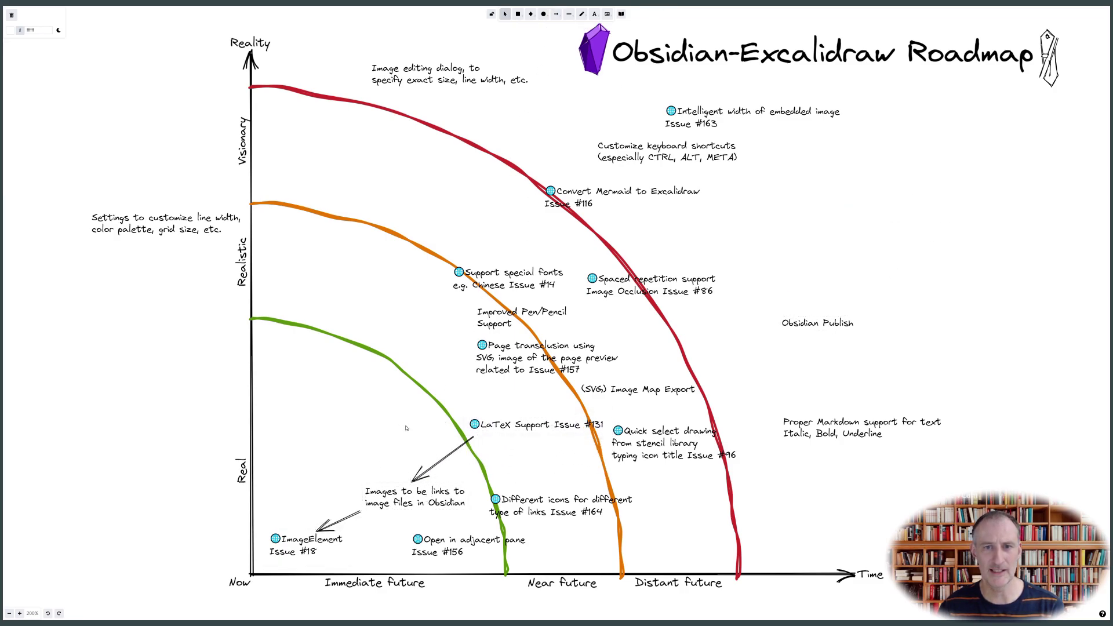
Step: Move the Markdown note above the red curve, and the keyboard shortcuts, adjacent pane and different icons notes between the green and red curves
mouse_move(849, 424)
mouse_down()
mouse_move(508, 154)
mouse_move(584, 140)
mouse_up()
drag(701, 152, 676, 545)
drag(463, 544, 551, 479)
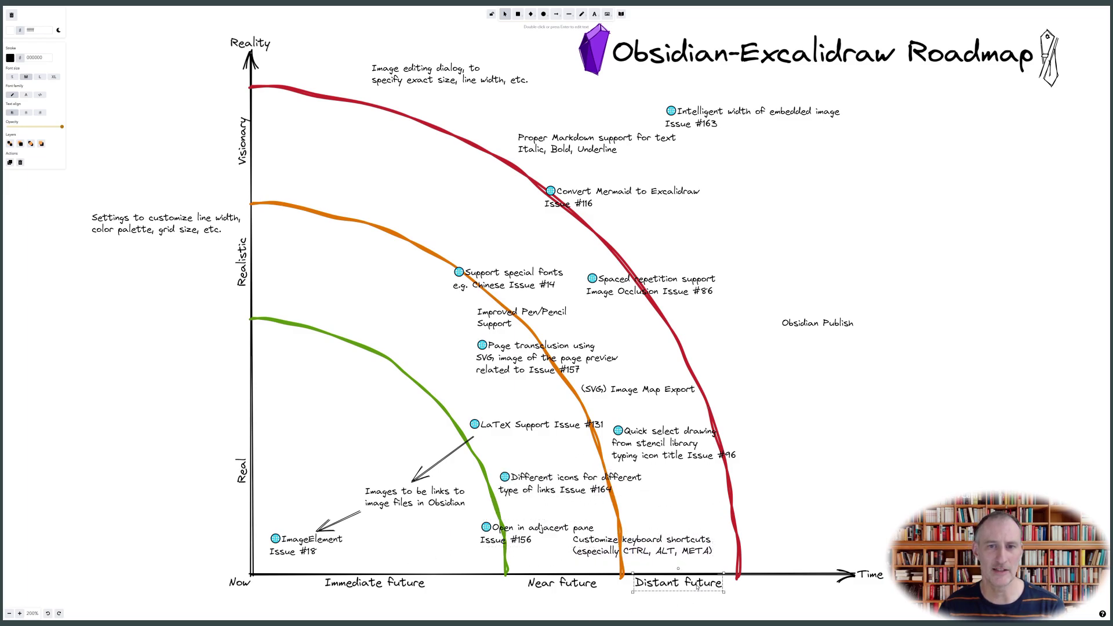
Step: Shift the "Distant future" and "Near future" labels along the Time axis and lower the "Realistic" label on the Reality axis
drag(696, 585, 756, 586)
mouse_move(575, 581)
mouse_down()
mouse_move(589, 583)
mouse_move(569, 583)
mouse_up()
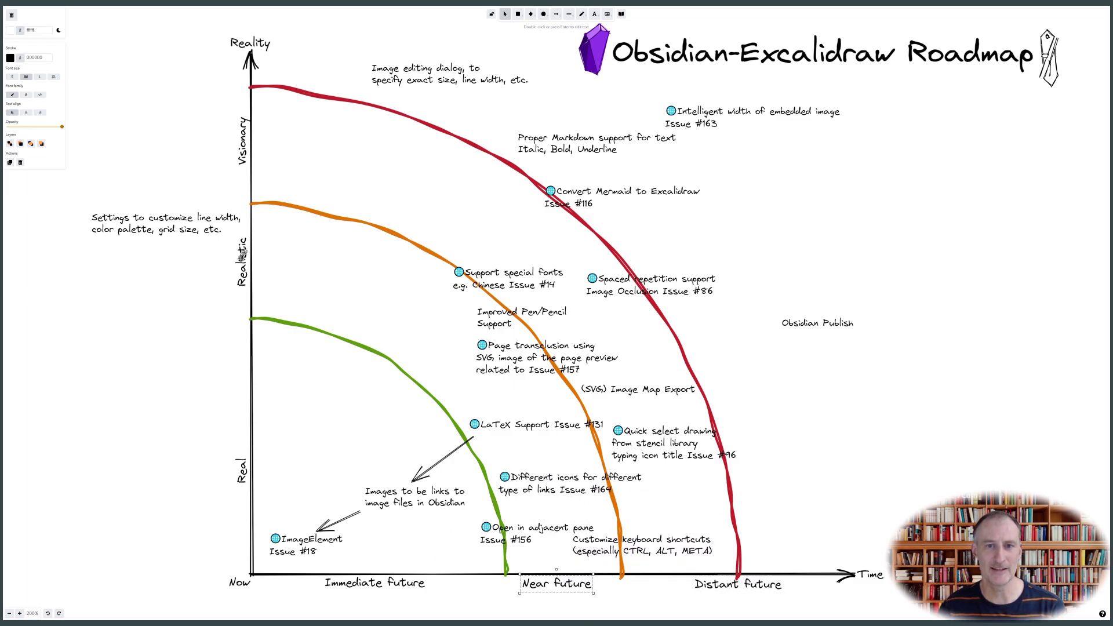
drag(242, 255, 242, 309)
Step: With the grid shown, draw a faded dashed horizontal divider above "Real" and place a copy of it between "Realistic" and "Visionary"
click(569, 14)
right_click(172, 120)
click(187, 157)
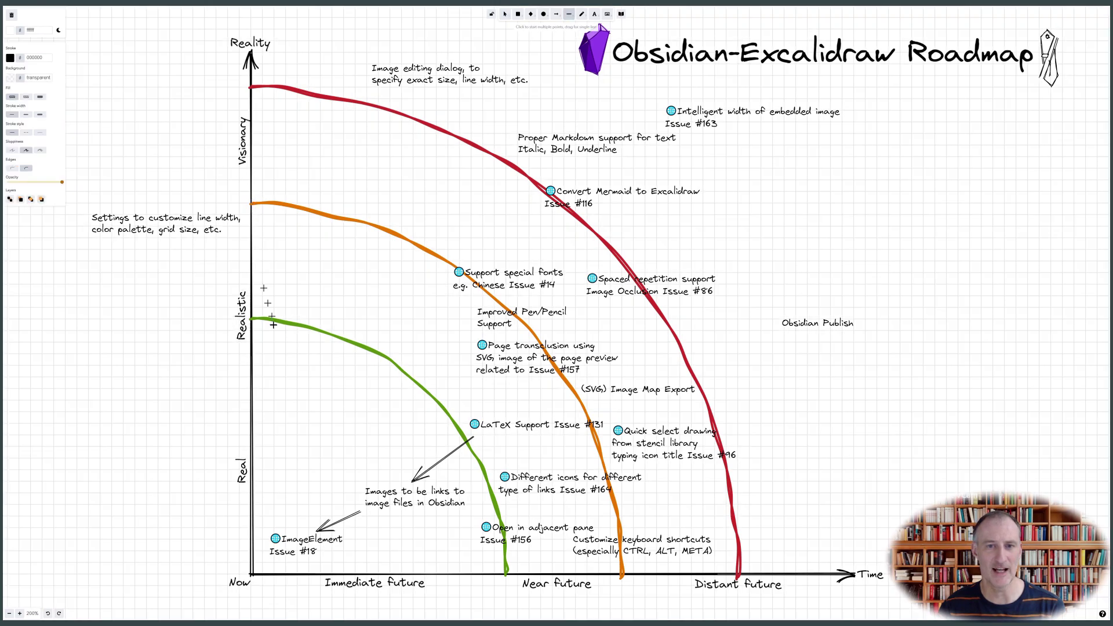
click(251, 388)
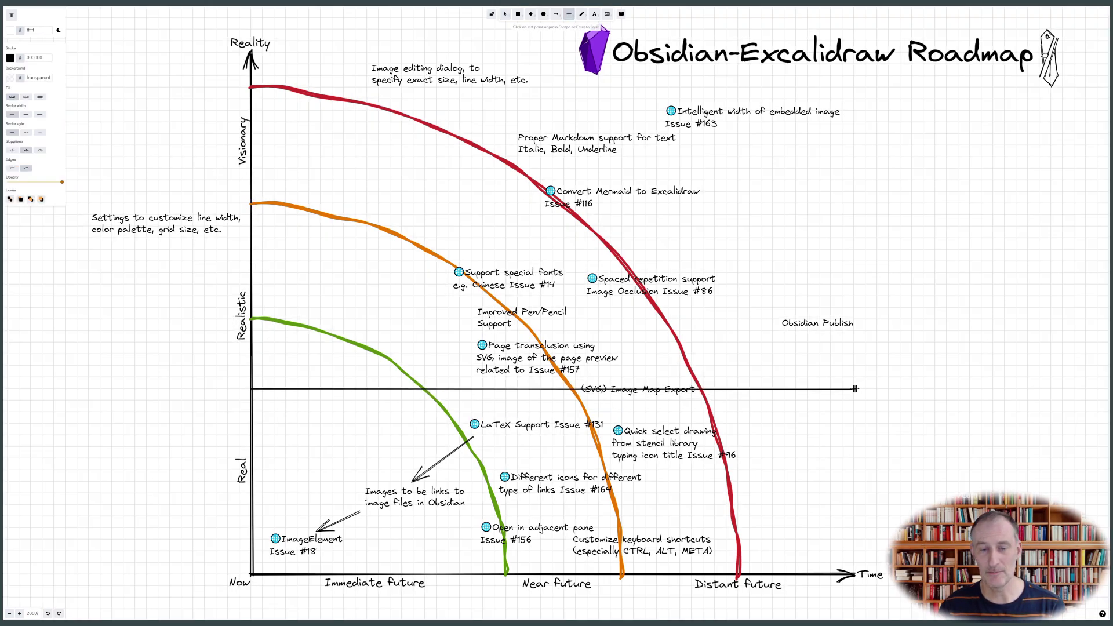
double_click(854, 389)
click(30, 164)
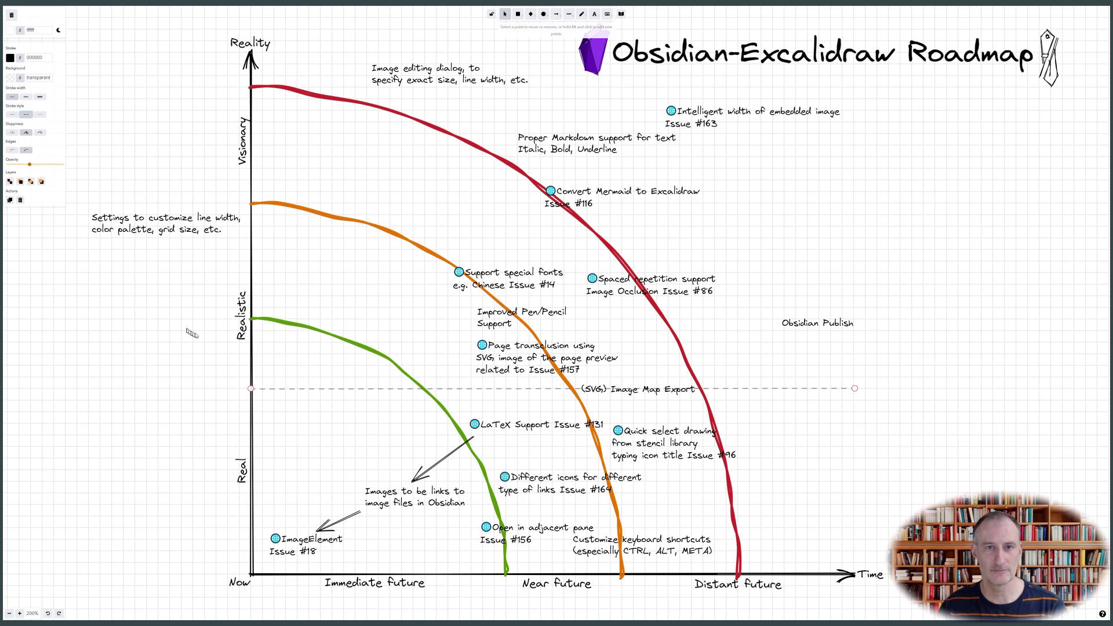
click(287, 383)
drag(298, 389, 298, 205)
click(568, 14)
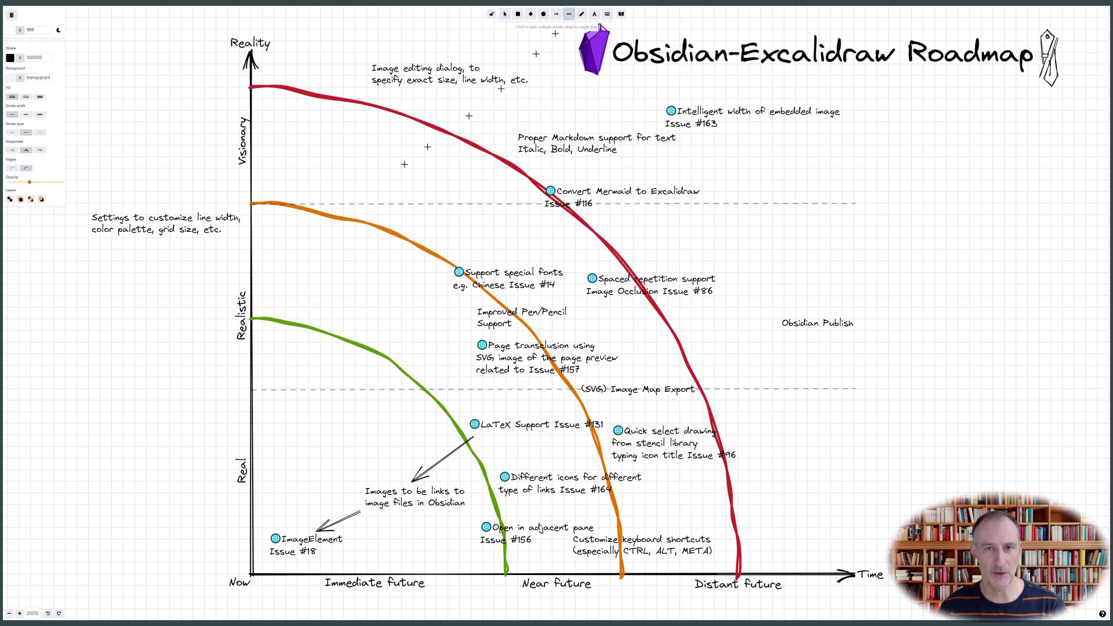
double_click(343, 389)
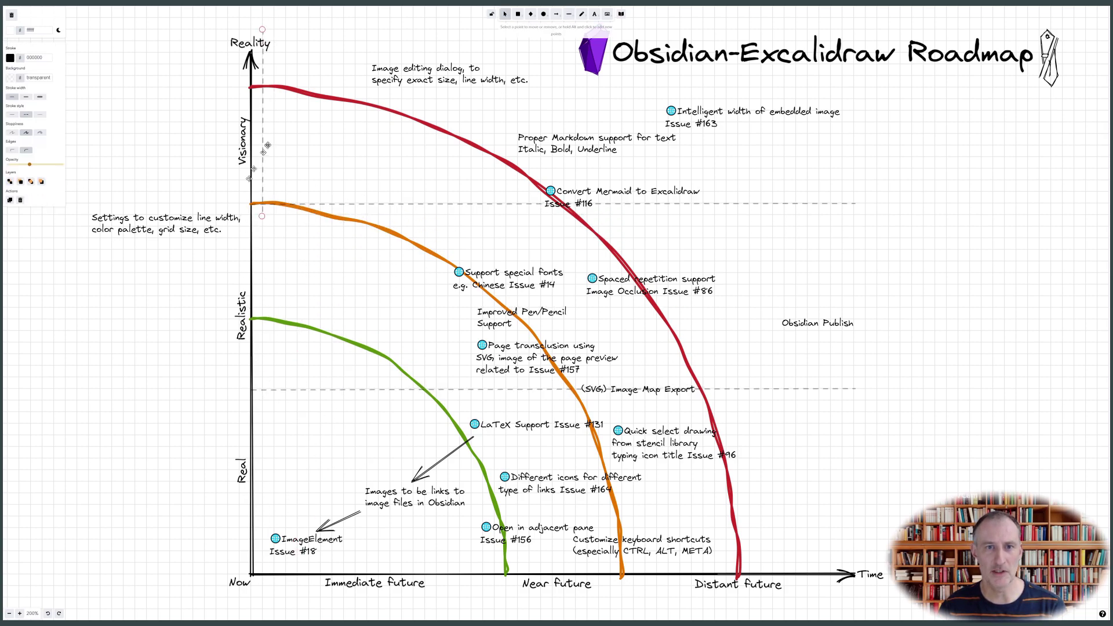
key(Delete)
Step: Draw a full-height dashed vertical divider after "Immediate future" and place a copy of it before "Distant future"
key(l)
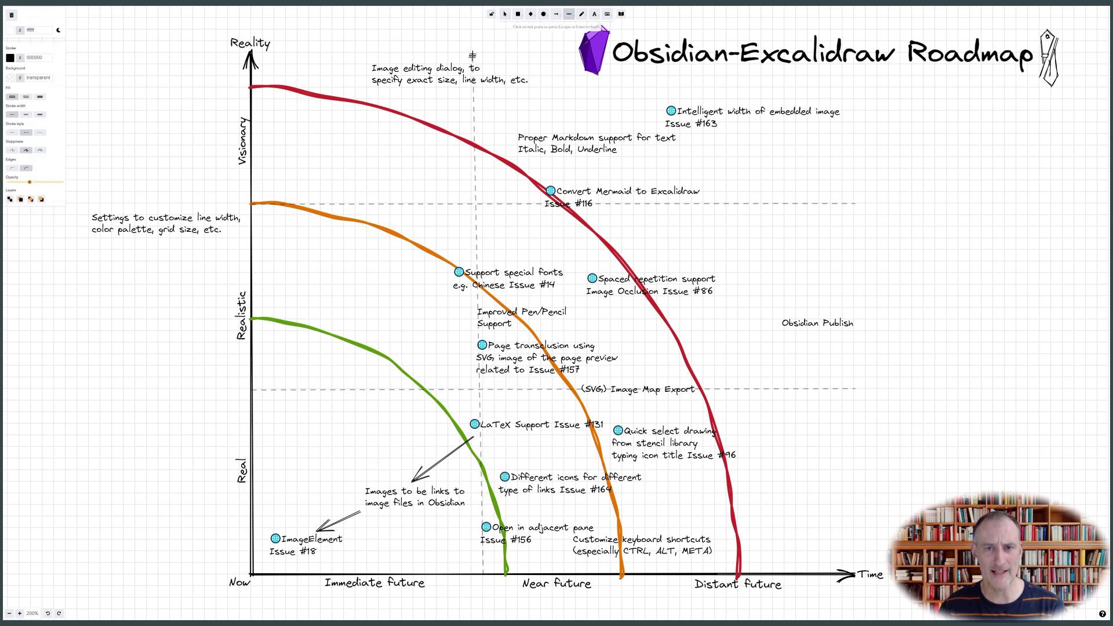
double_click(482, 52)
drag(483, 88, 692, 113)
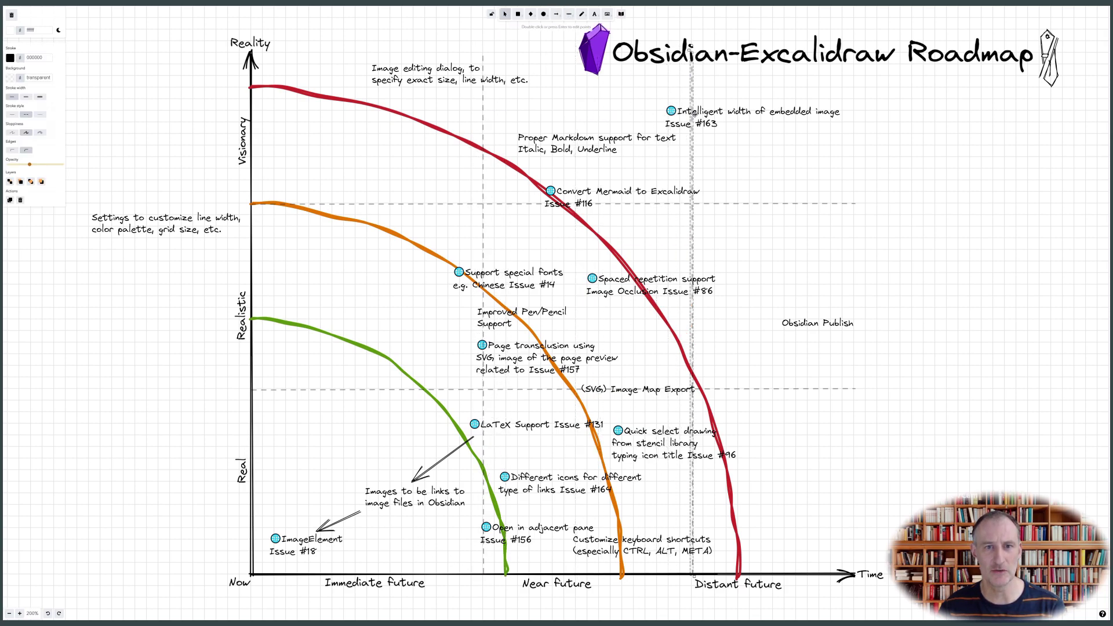
click(856, 336)
drag(482, 249, 472, 249)
click(757, 389)
Step: Shift the "Distant future" and "Near future" labels into their columns between the dashed dividers and hide the grid
drag(709, 589, 753, 586)
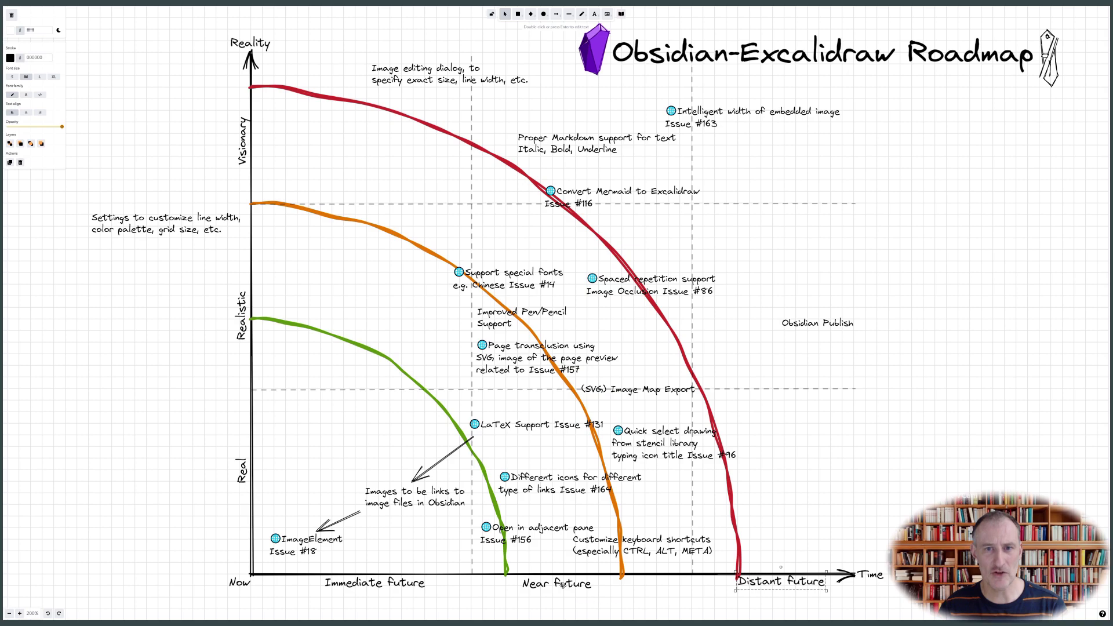
drag(562, 585, 592, 583)
click(511, 597)
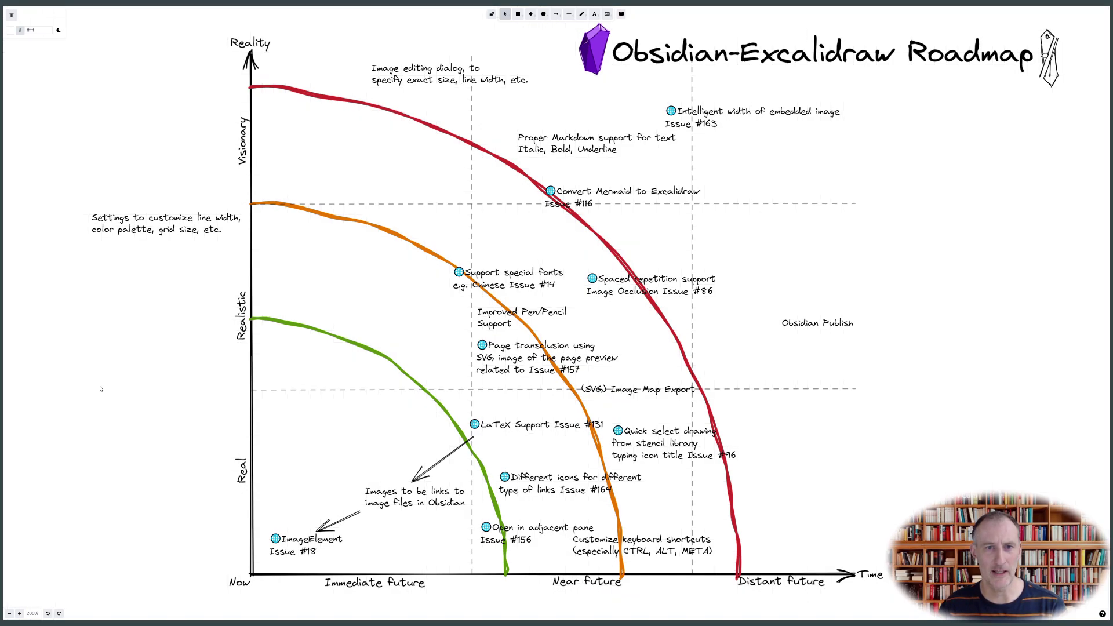
Step: Lower the opacity of the green, orange and red curves together so they look faded
click(377, 353)
shift+click(395, 233)
shift+click(407, 116)
drag(62, 164, 24, 164)
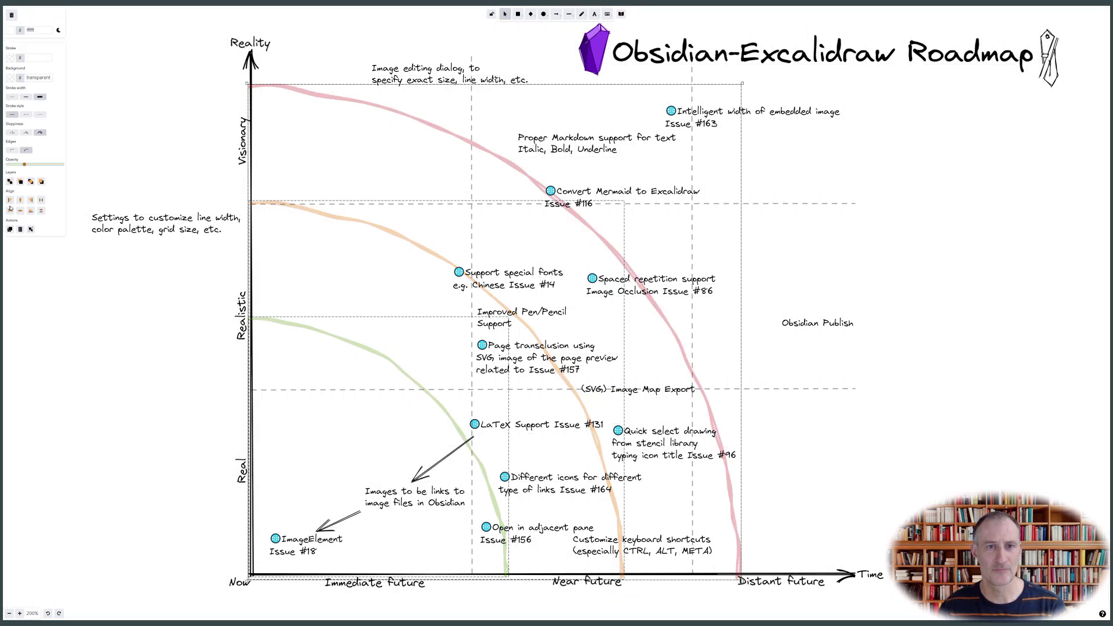
Step: Park the embedded image width note outside the chart, and stack the special fonts, Pen/Pencil and page transclusion notes in the Near future/Realistic cell
click(725, 112)
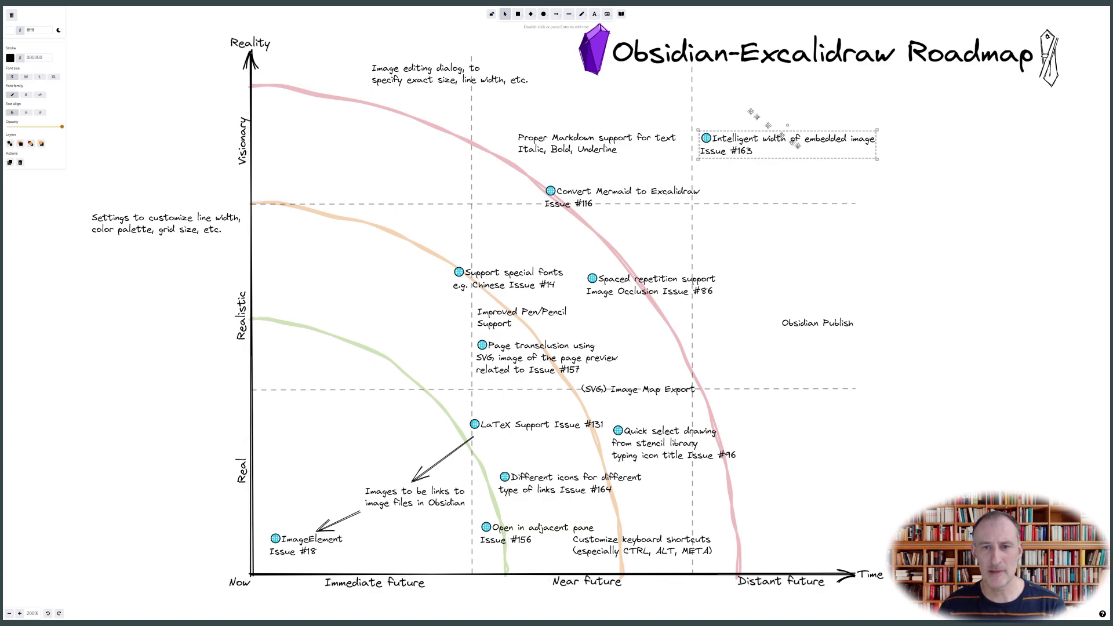
drag(724, 112, 916, 432)
drag(506, 350, 510, 354)
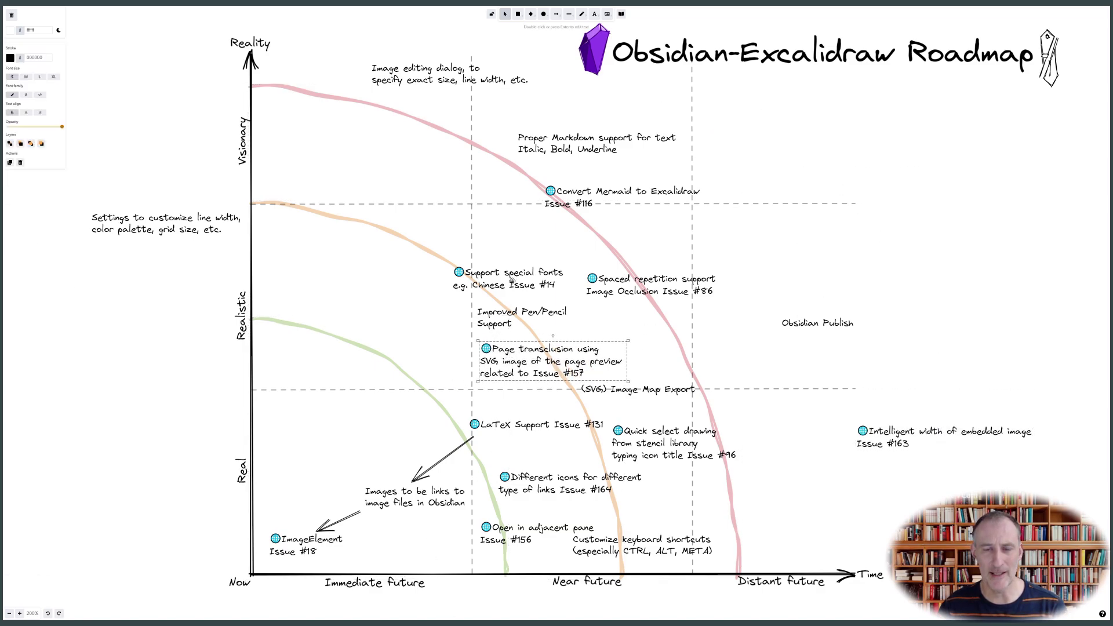
drag(511, 281, 543, 235)
drag(521, 315, 524, 267)
drag(521, 359, 523, 308)
Step: Move spaced repetition to Distant future/Realistic, Obsidian Publish to Near future/Real, LaTeX and SVG export up into Near future/Realistic, and image links slightly up-left
mouse_move(665, 286)
mouse_down()
mouse_move(785, 287)
mouse_move(775, 226)
mouse_up()
drag(825, 324, 521, 378)
drag(643, 387, 629, 349)
drag(414, 497, 399, 478)
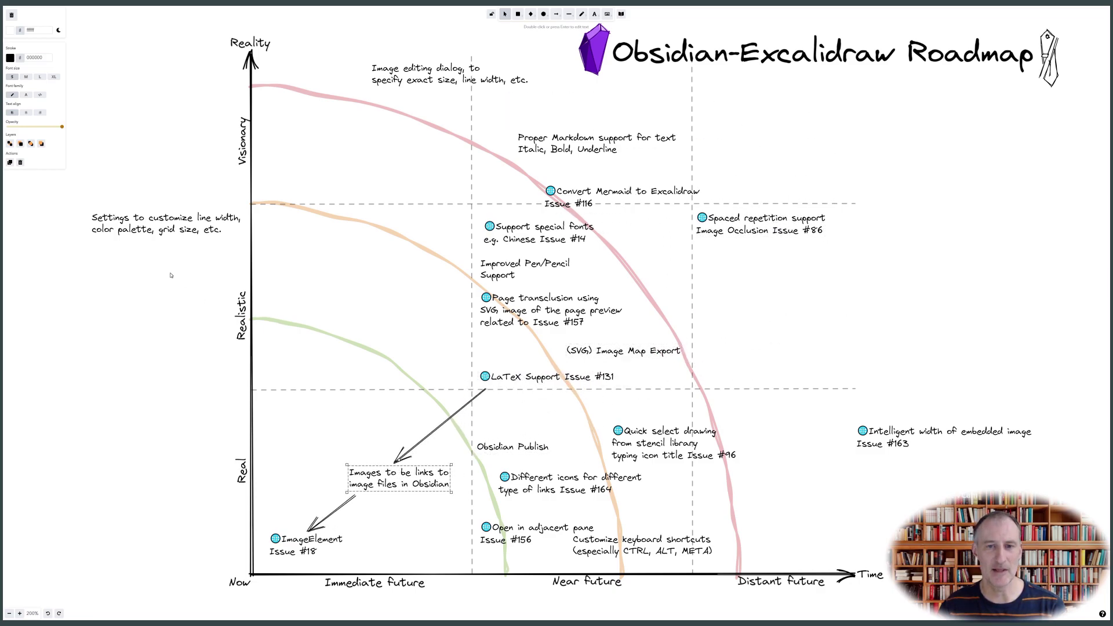
Step: Stack the settings, different icons, Obsidian Publish, adjacent pane and keyboard shortcuts notes in Near future/Real, and move the stencil library note to Distant future/Real
drag(167, 225, 549, 412)
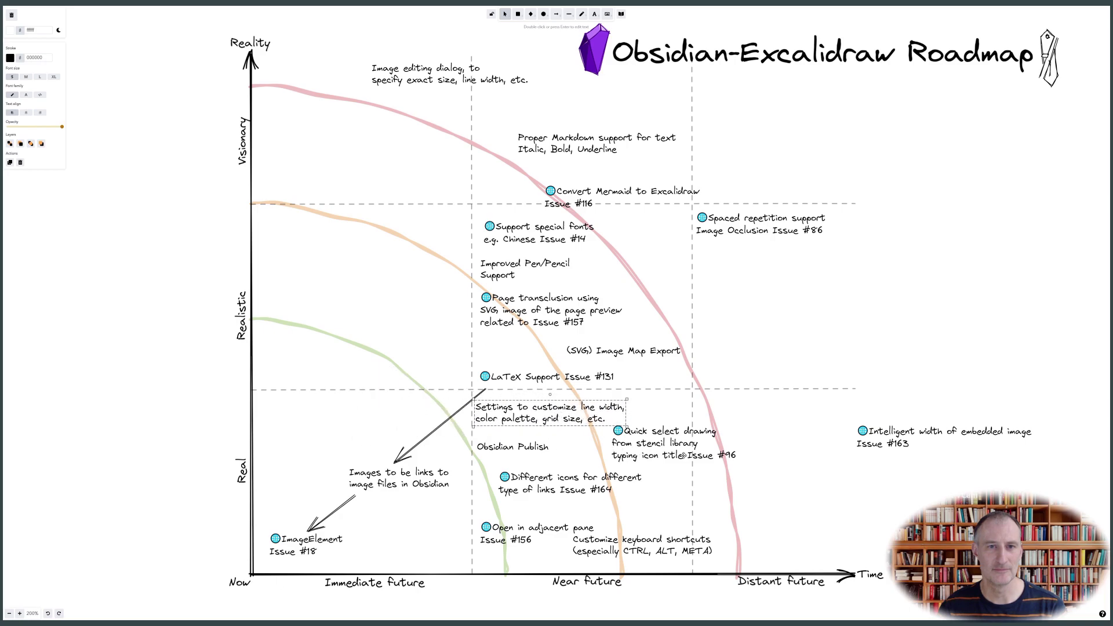
drag(684, 455, 770, 426)
mouse_move(559, 481)
mouse_down()
mouse_move(432, 512)
mouse_move(538, 472)
mouse_move(538, 442)
mouse_move(516, 495)
mouse_move(516, 474)
mouse_up()
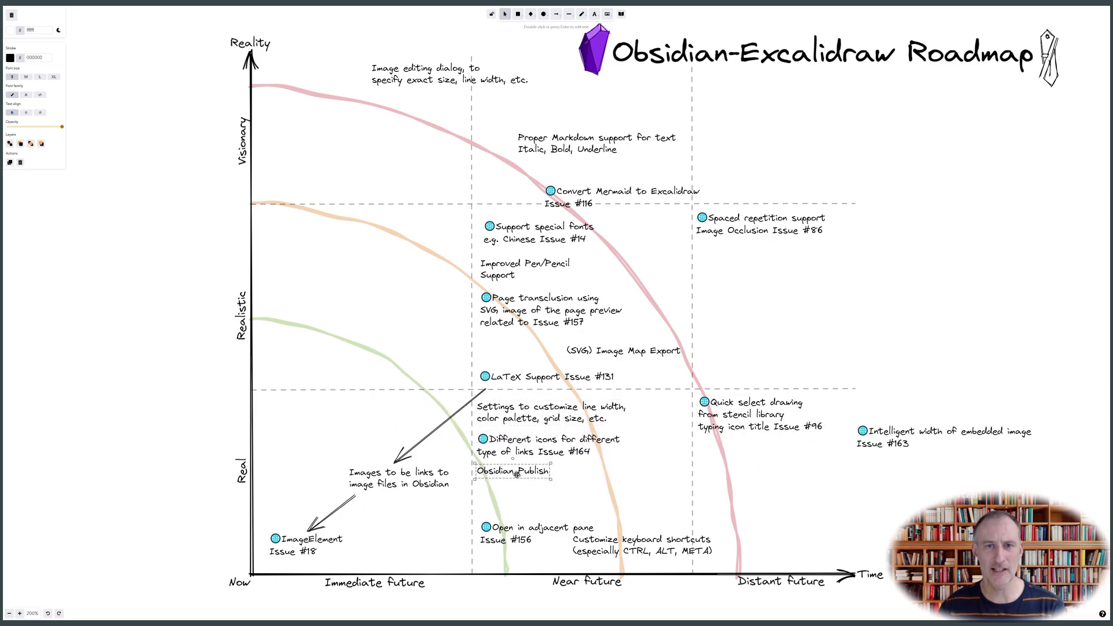
drag(522, 529, 519, 489)
drag(637, 545, 540, 522)
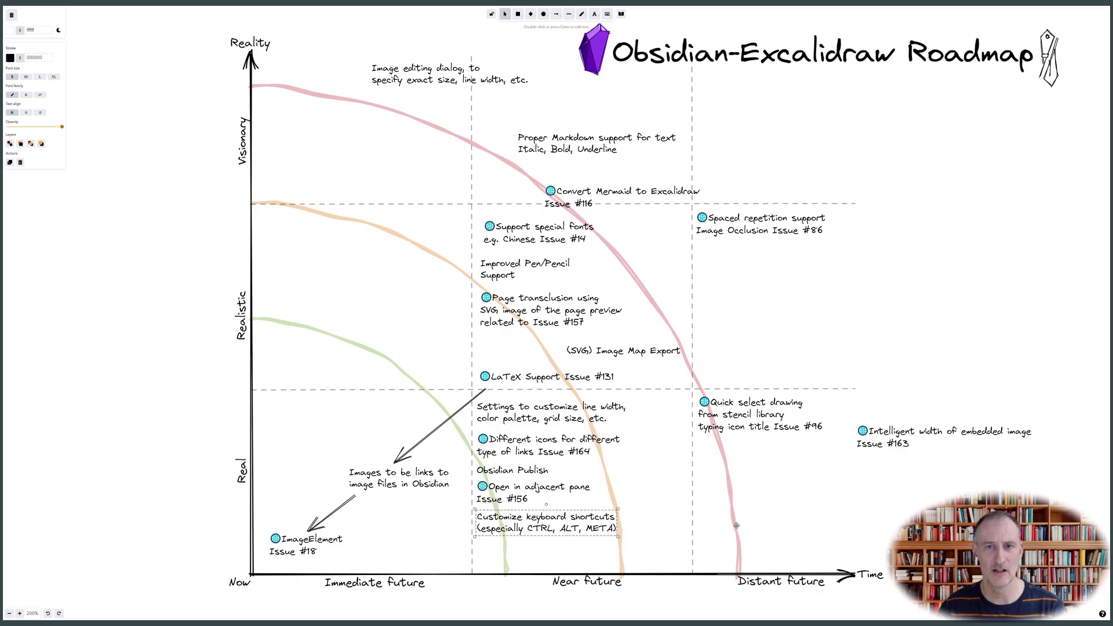
Step: Move the Mermaid note to Distant future/Visionary, the Markdown and image editing notes to Distant future/Realistic, and the embedded image width note to Distant future/Real
drag(609, 192, 760, 181)
drag(590, 150, 769, 261)
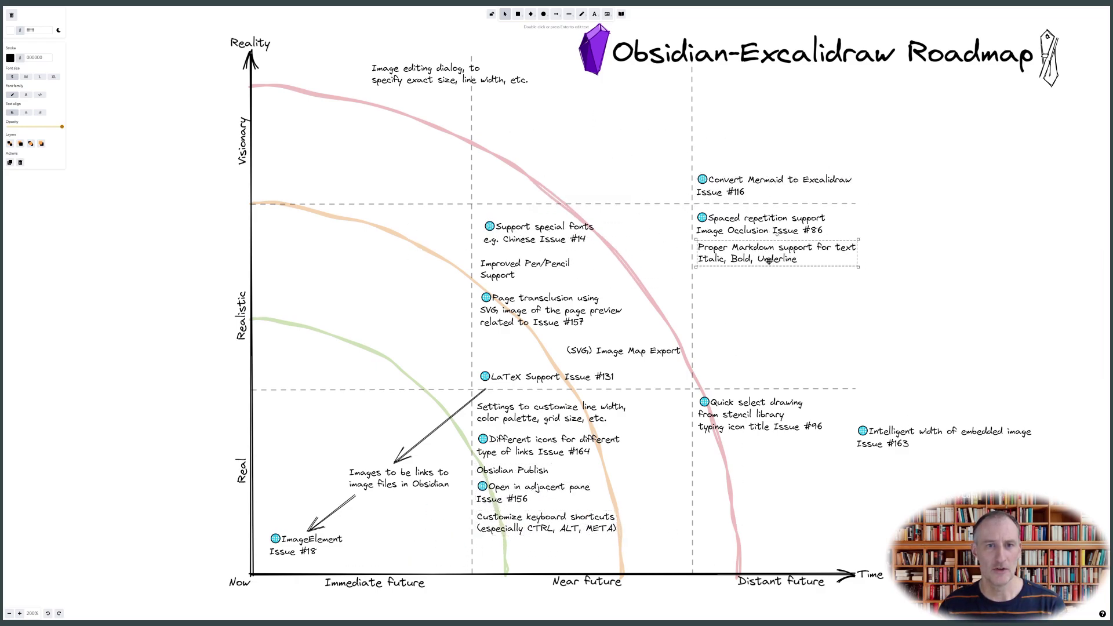
drag(901, 448, 741, 460)
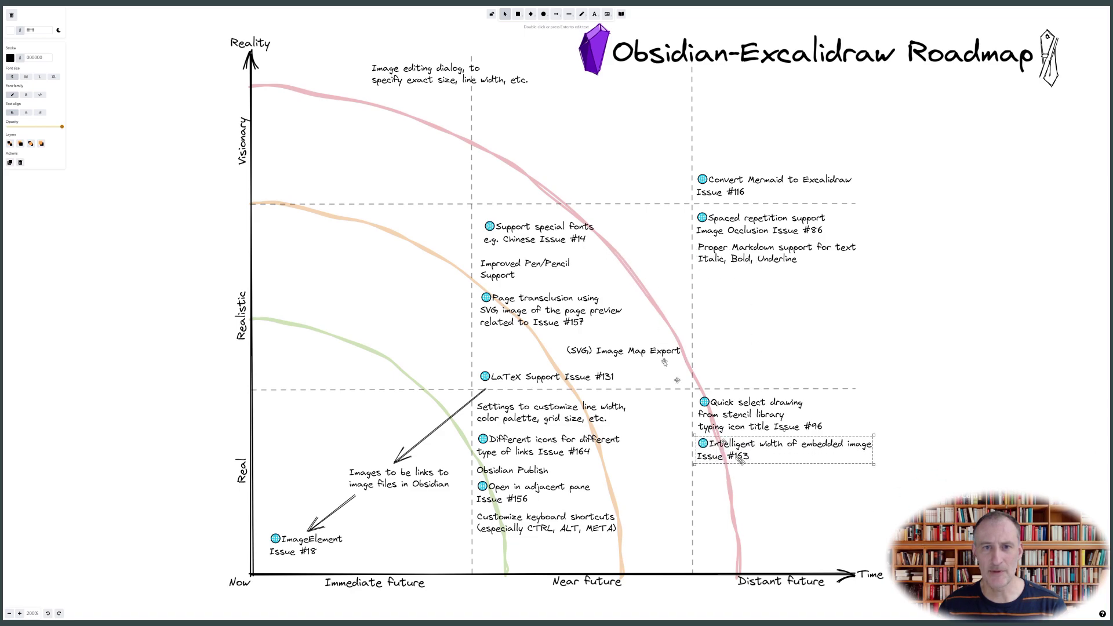
drag(415, 68, 741, 276)
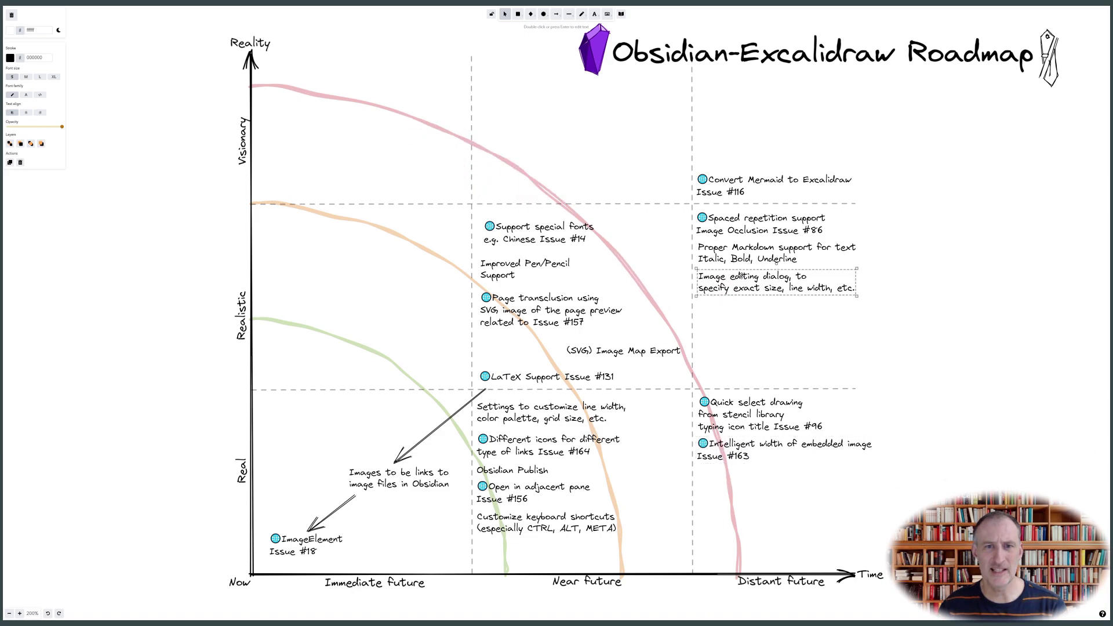
Step: Align the special fonts, Pen/Pencil and page transclusion notes closely along the left edge of the Near future/Realistic cell
drag(542, 232, 535, 224)
drag(514, 270, 512, 256)
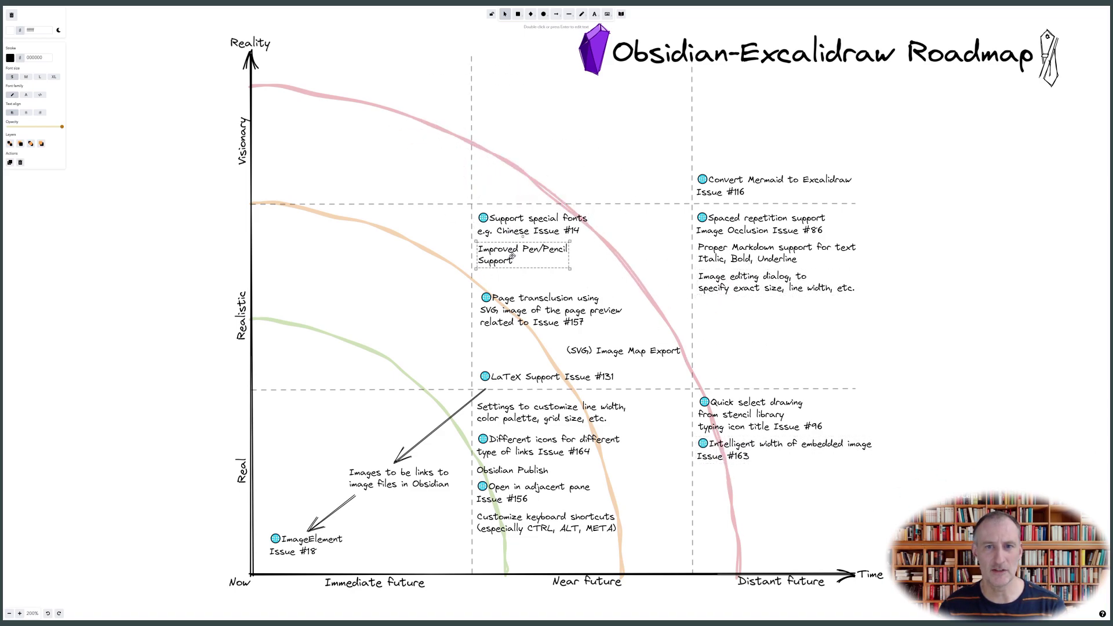
drag(542, 307, 540, 288)
Step: Draw a solid arrow from the page transclusion note to the image links note
key(a)
drag(481, 311, 387, 462)
click(12, 94)
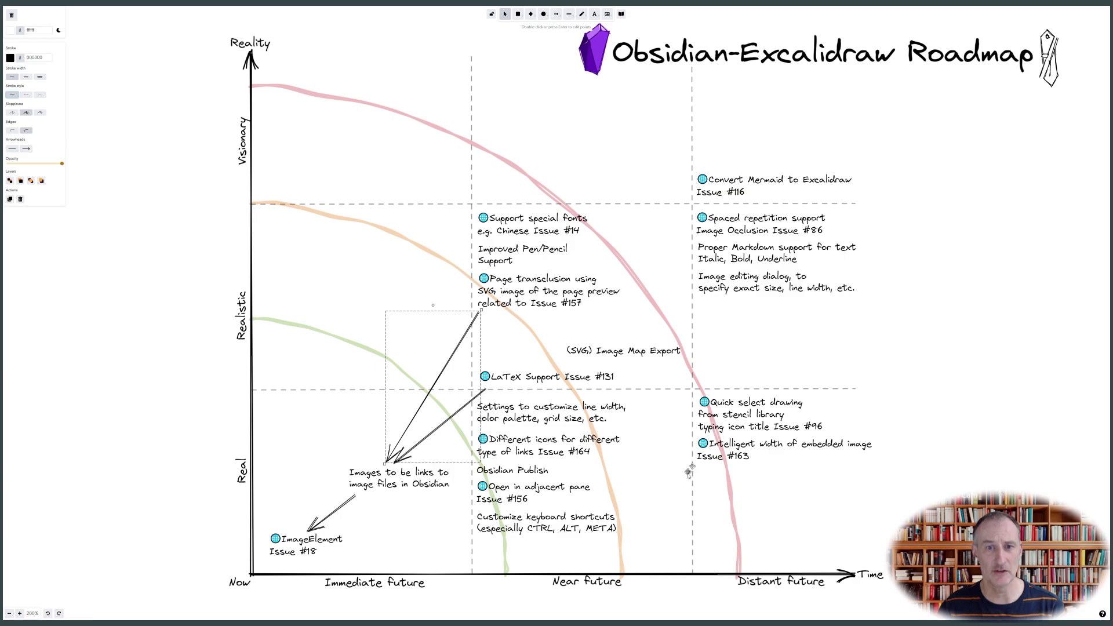
Step: Raise the "(SVG) Image Map Export" note slightly and move the Pen/Pencil note right onto the red curve
drag(630, 352, 631, 341)
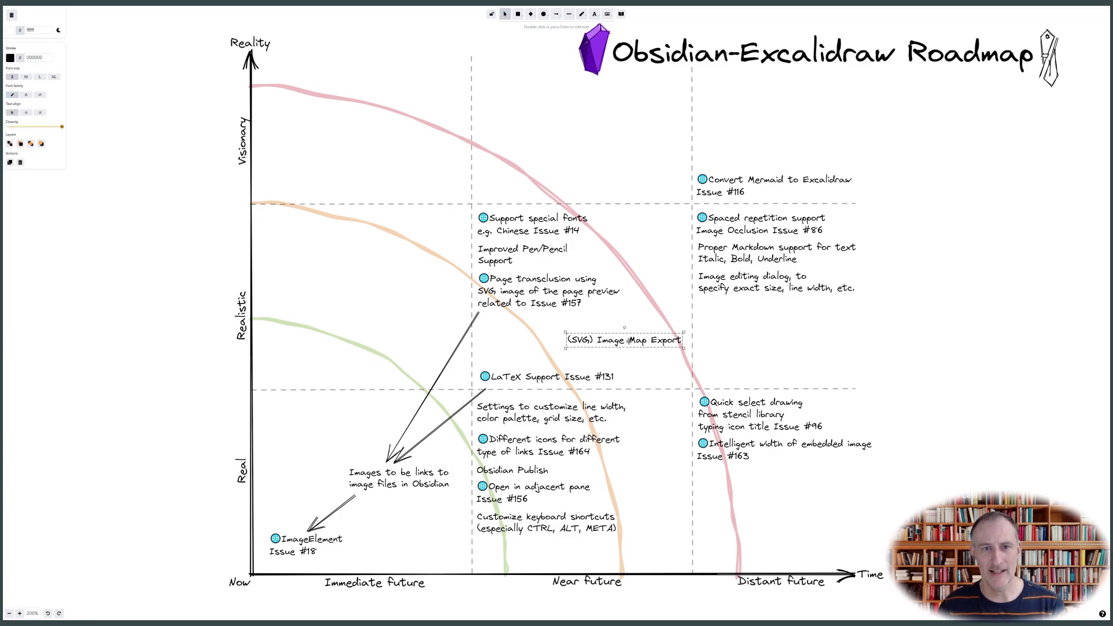
drag(521, 253, 626, 255)
click(628, 238)
Step: Enlarge the red curve and the orange curve outward from the chart's origin
click(594, 231)
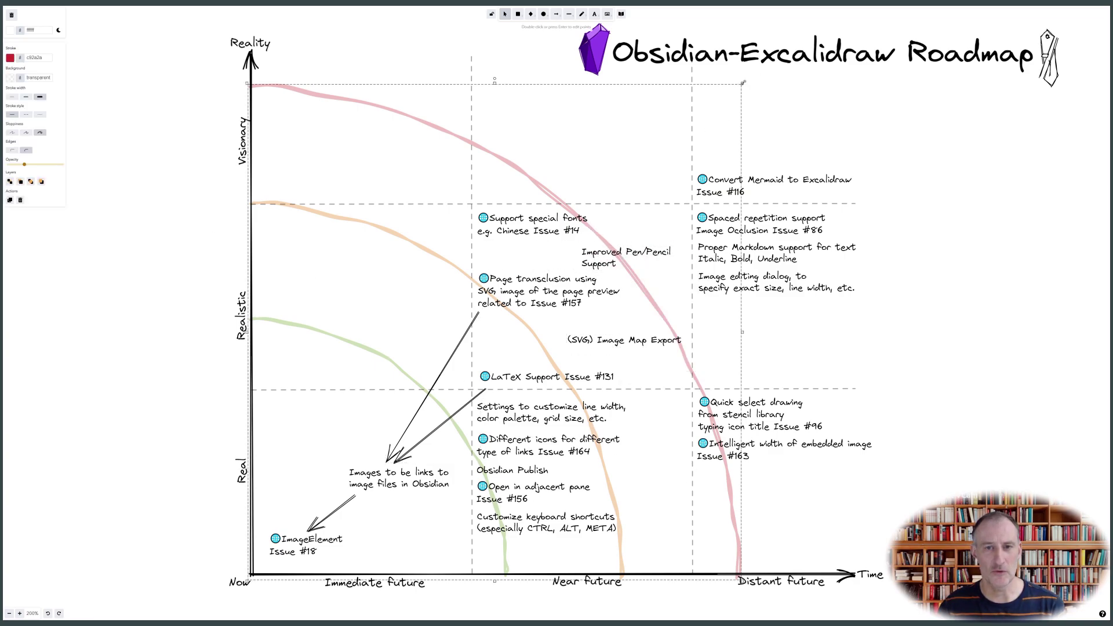
drag(743, 83, 772, 55)
drag(641, 238, 646, 237)
click(525, 323)
drag(625, 199, 641, 191)
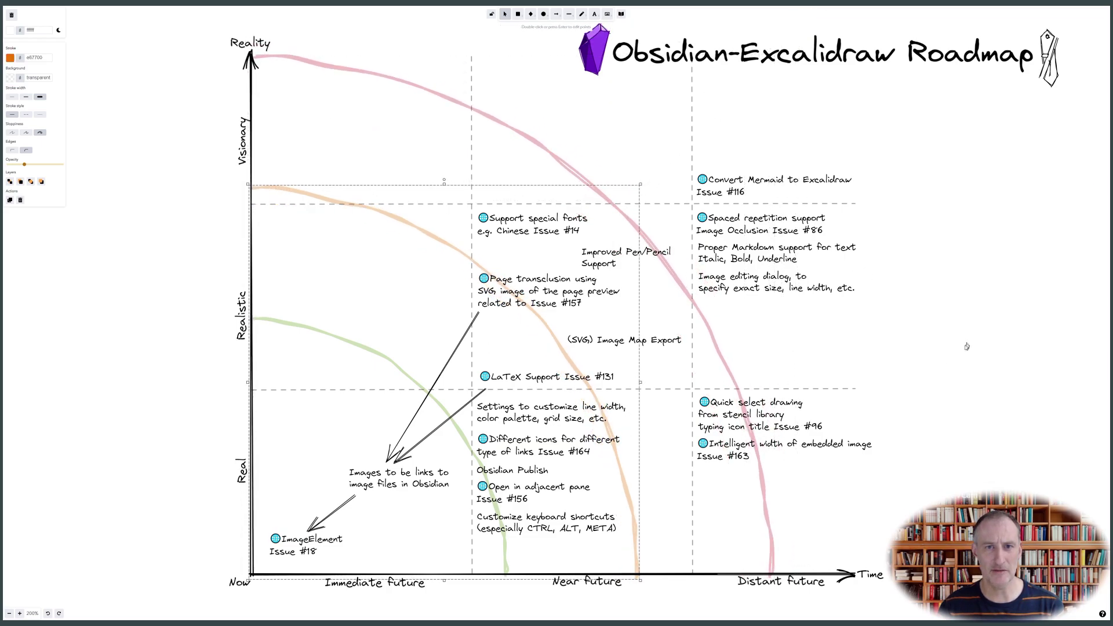
Step: Add a note reading "Excalidraw plugin support / Create automation "store"" and place it in the Distant future/Visionary cell
click(918, 373)
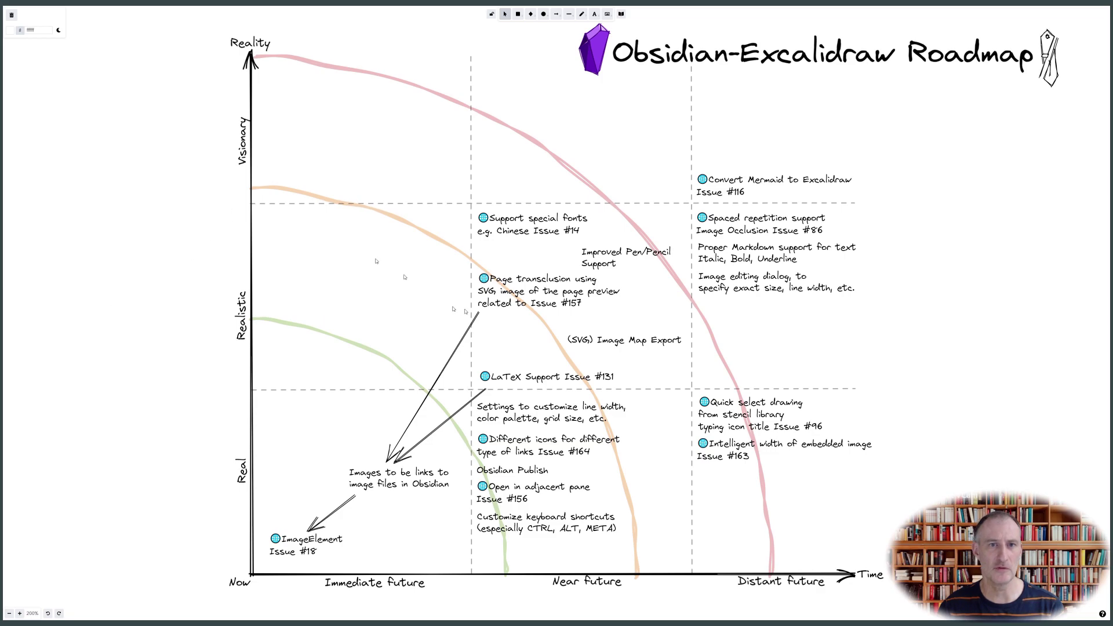
double_click(342, 137)
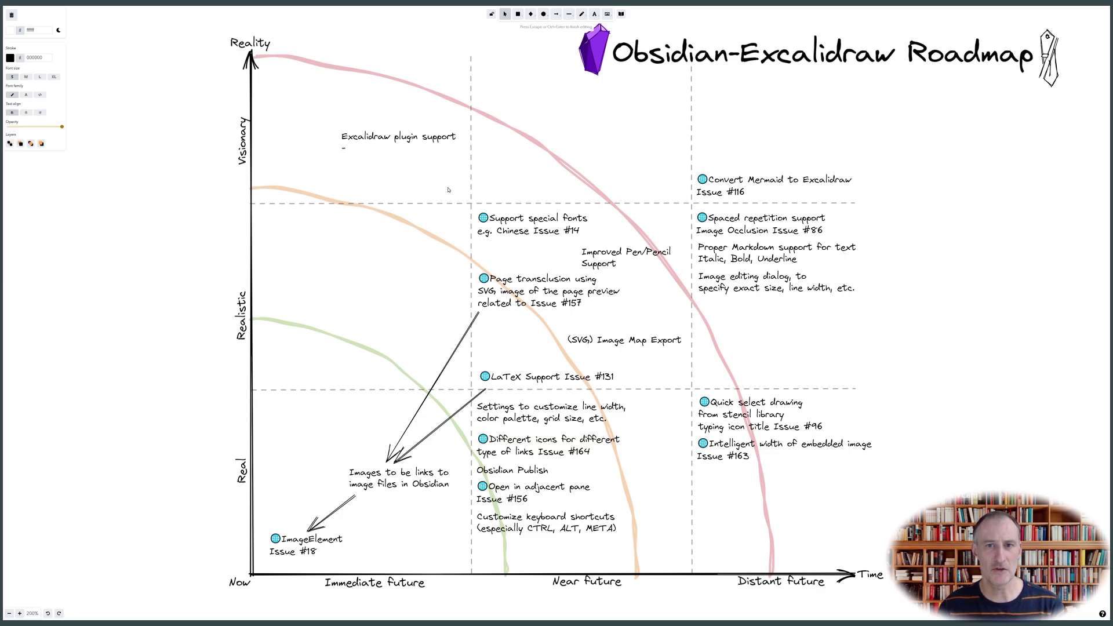
key(BackSpace)
key(BackSpace)
key(BackSpace)
key(BackSpace)
key(BackSpace)
key(BackSpace)
text(Create automation "store)
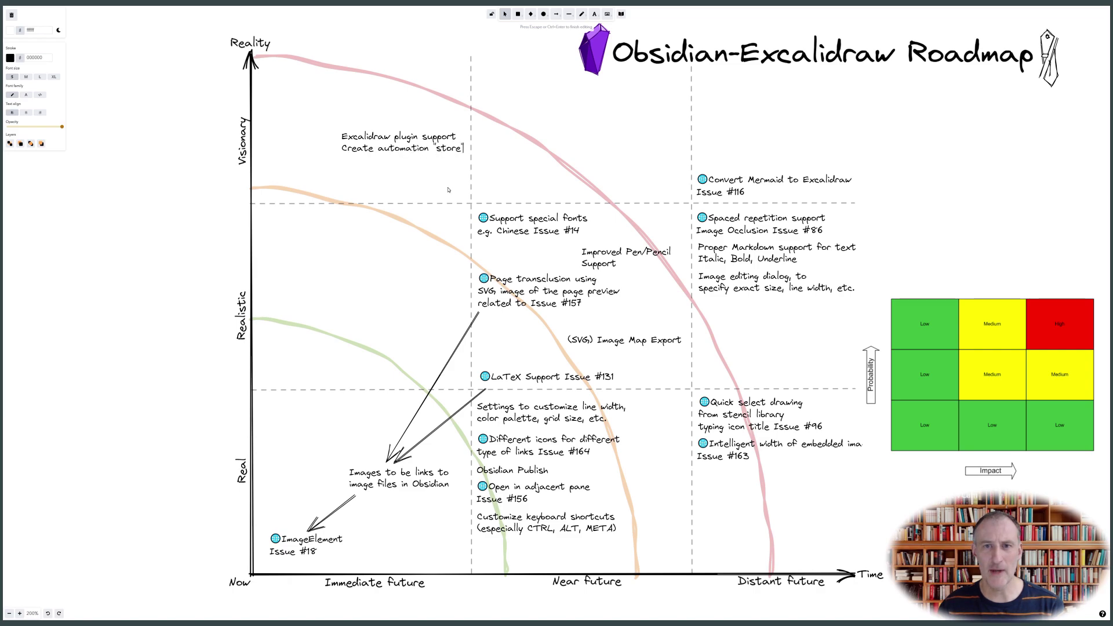
click(539, 186)
drag(444, 142, 800, 151)
Step: Add three notes beside the Excalidraw plugin note: "Flowchart plugin", "Mindmap plugin" and "Argdown plugin"
click(861, 134)
double_click(862, 129)
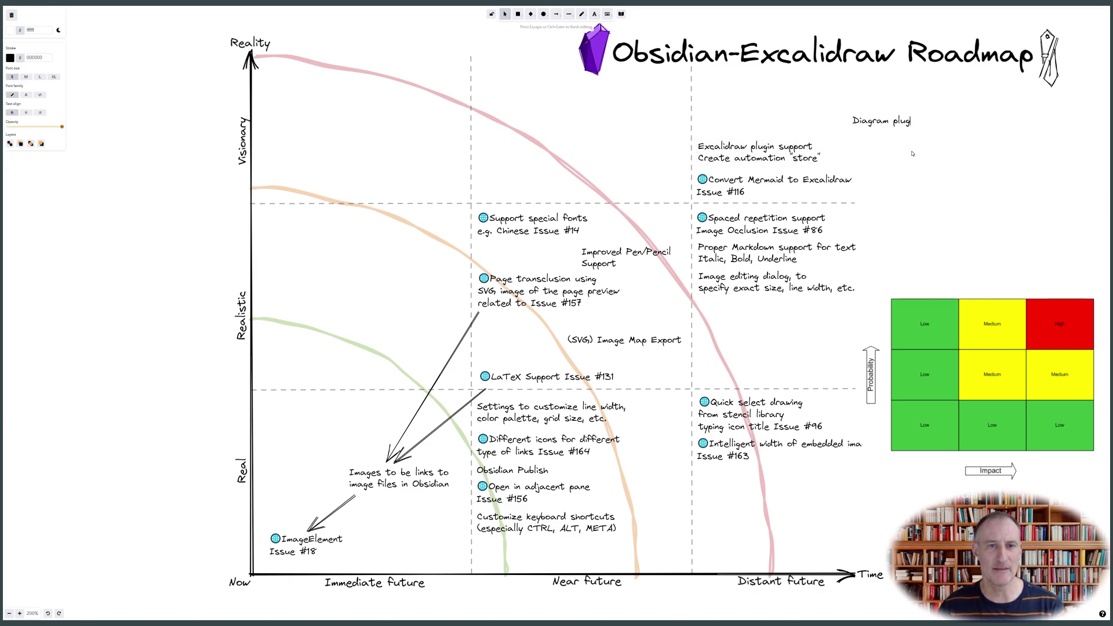
text(Diagram plugin)
double_click(880, 124)
text(Flowchart)
click(859, 141)
double_click(859, 141)
text(Mindmap plugin)
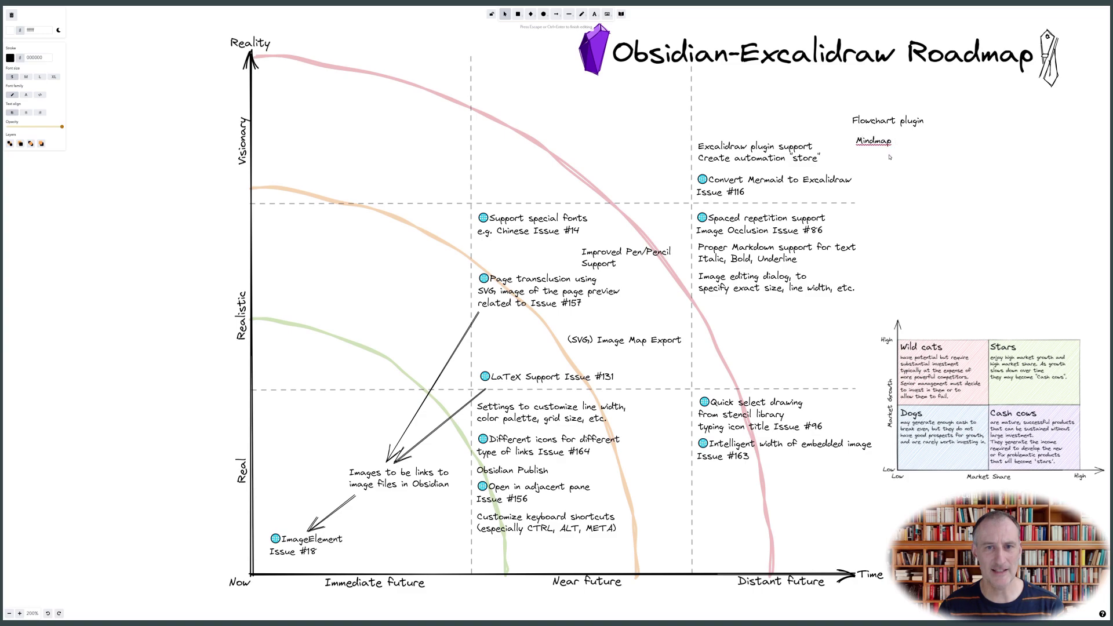
click(890, 157)
double_click(859, 161)
text(Argdown plugin)
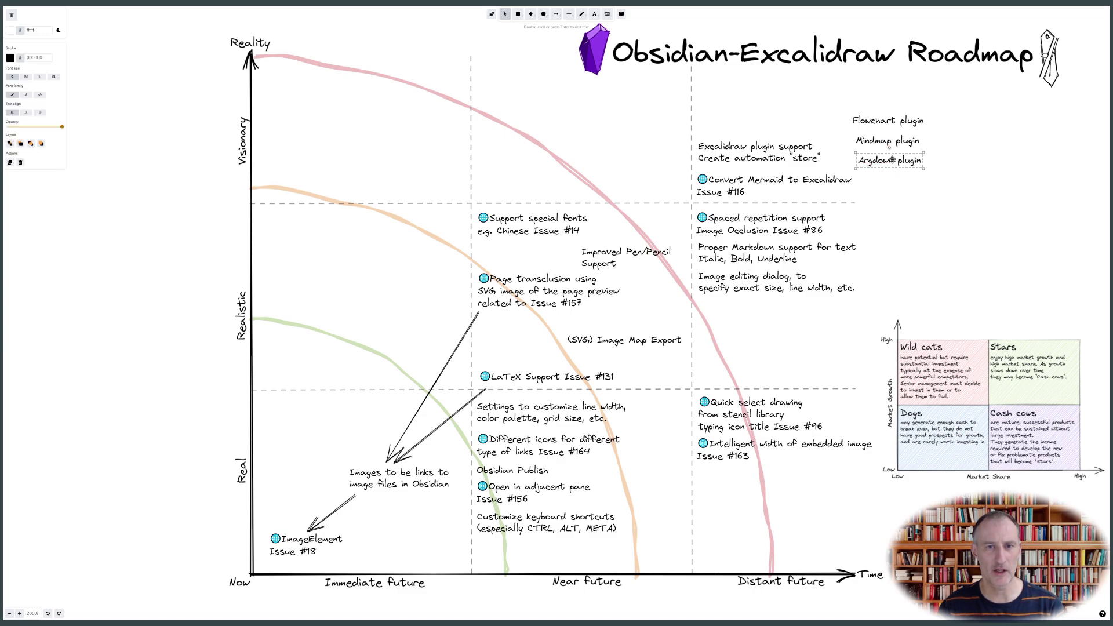
Step: Tighten the spacing of the plugin notes and add "Kanban plugin" at the head of the list
drag(893, 160, 892, 154)
drag(874, 117, 874, 123)
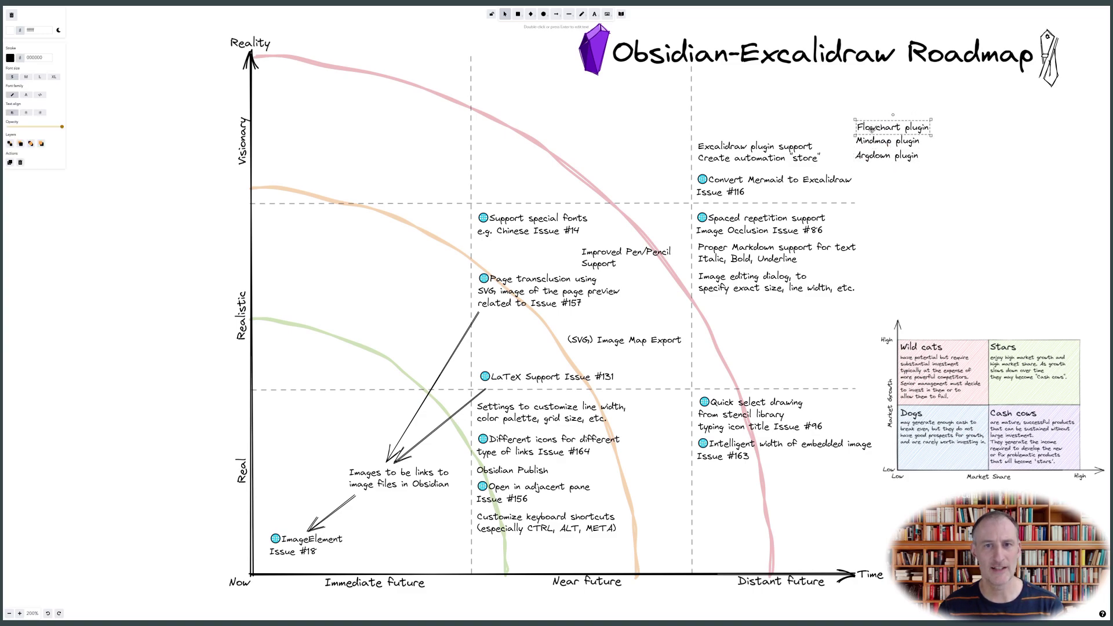
double_click(871, 129)
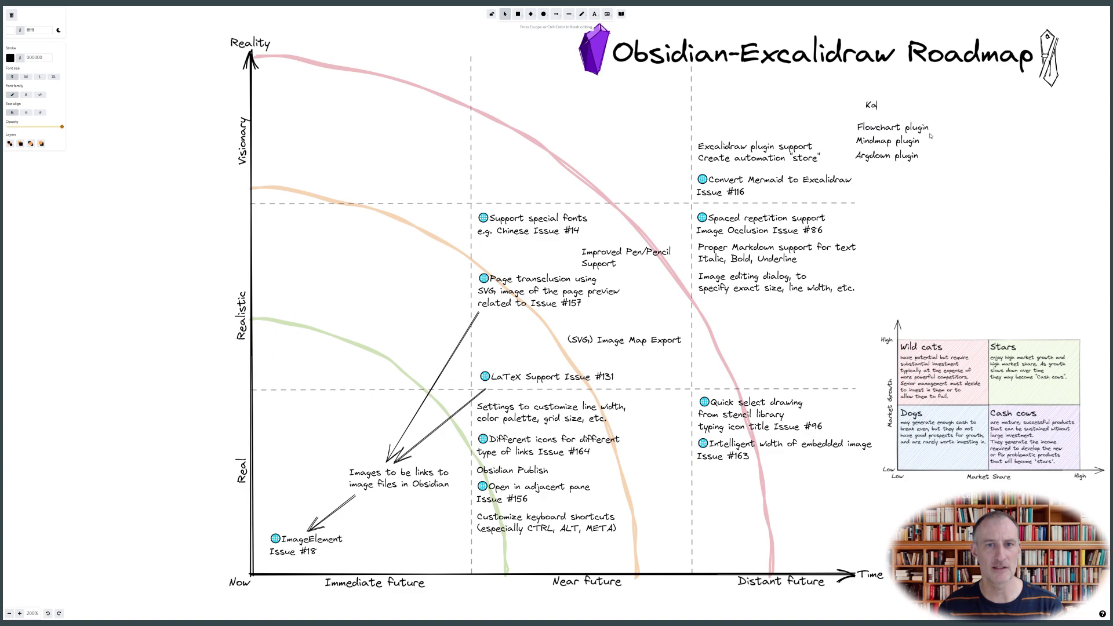
click(949, 133)
drag(897, 105, 875, 114)
click(931, 95)
click(874, 98)
Step: Reword the Excalidraw plugin note to the single line Excalidraw plugin "store"
double_click(792, 147)
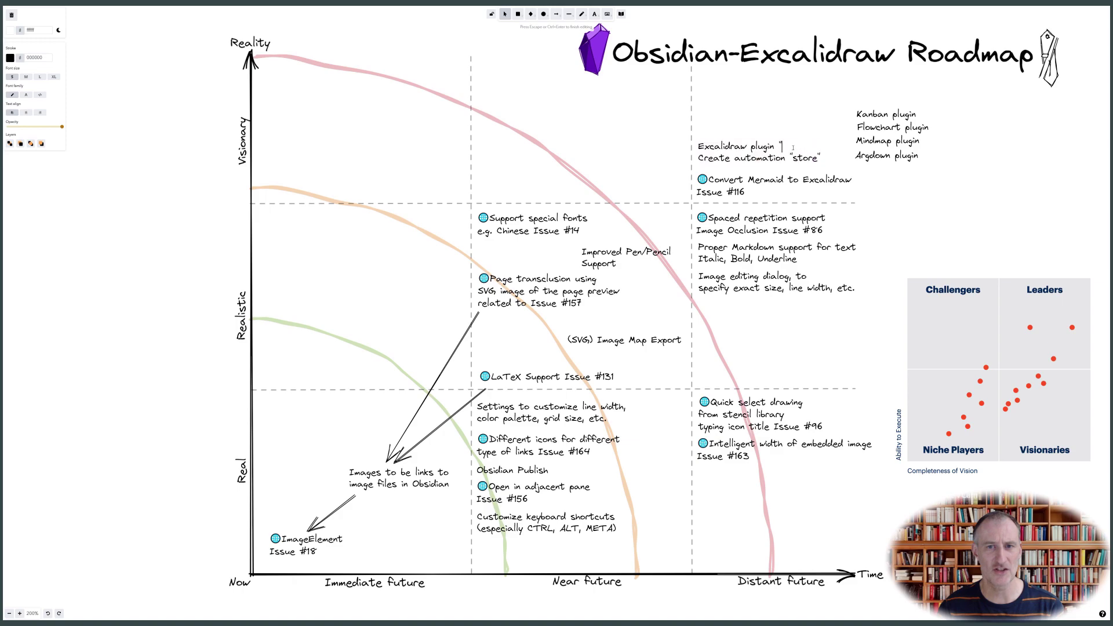
triple_click(799, 159)
key(BackSpace)
key(Escape)
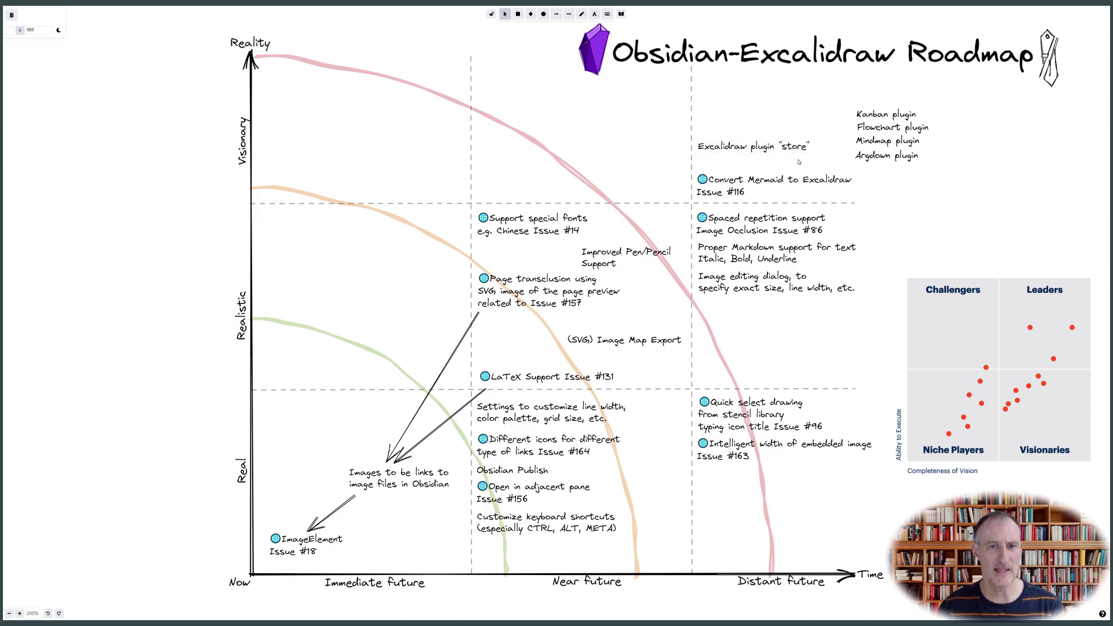
Step: Add the legend notes "Needs Excalidraw Development" and "Needs Obsidian Plugin Development" outside the chart, beside the reality axis
double_click(92, 215)
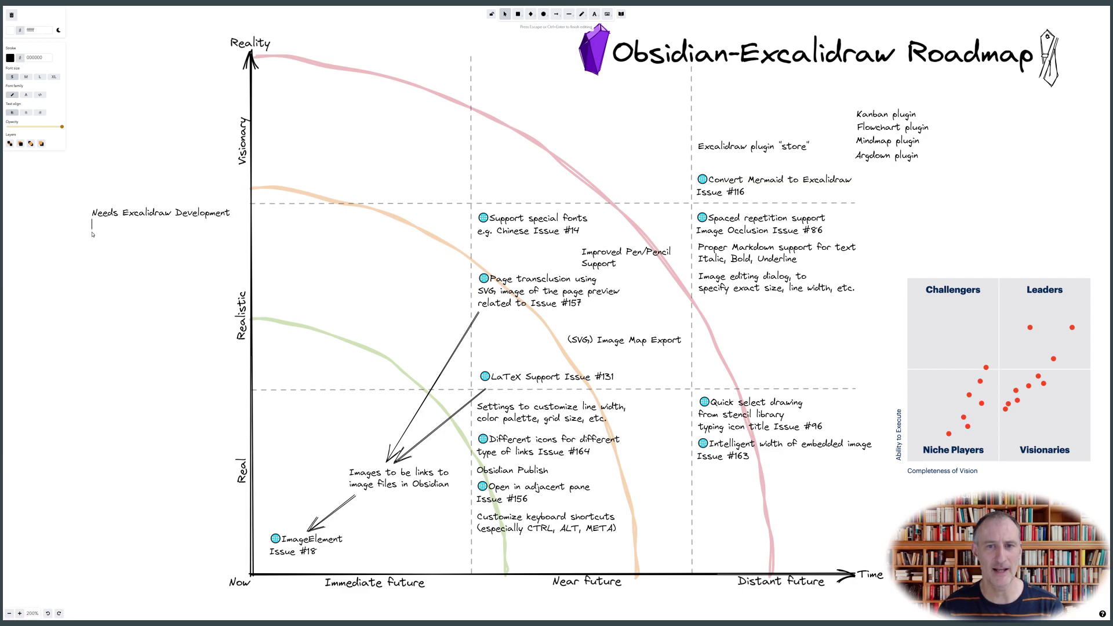
text(an Plugin Development)
drag(78, 197, 255, 253)
mouse_move(129, 244)
mouse_down()
mouse_move(90, 578)
mouse_move(194, 554)
mouse_move(834, 228)
mouse_move(797, 241)
mouse_move(860, 269)
mouse_up()
Step: Reword the first legend note as "Needs Core Excalidraw Development" and frame it and the Proper Markdown support note with solid rectangles
click(517, 14)
click(100, 554)
double_click(100, 551)
click(83, 546)
text(Core)
click(139, 538)
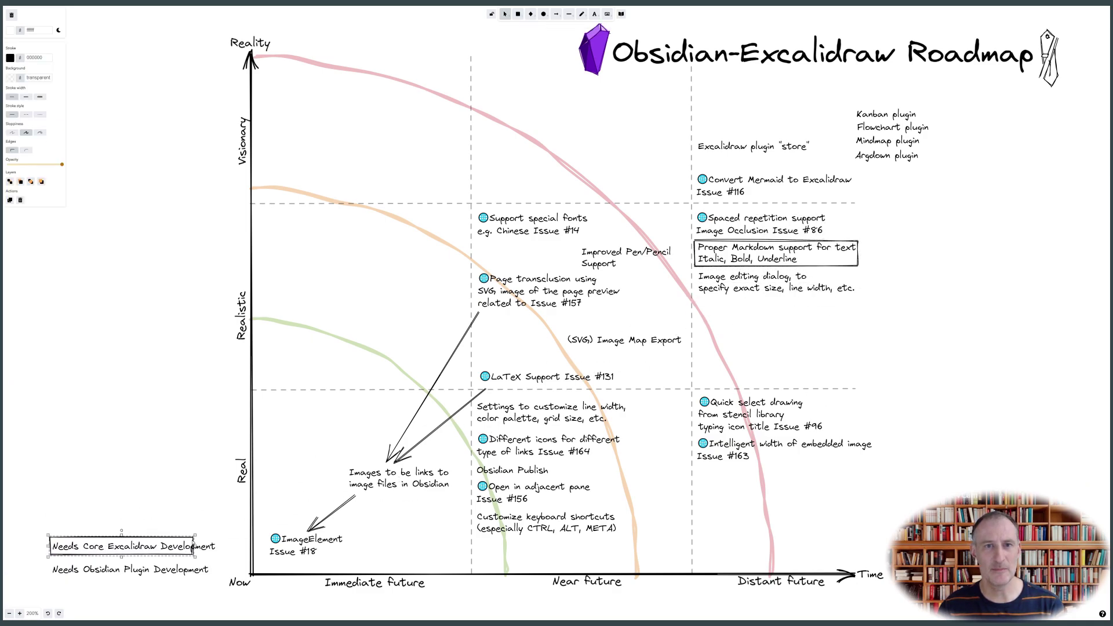
click(197, 532)
click(174, 538)
drag(196, 557, 221, 557)
click(178, 494)
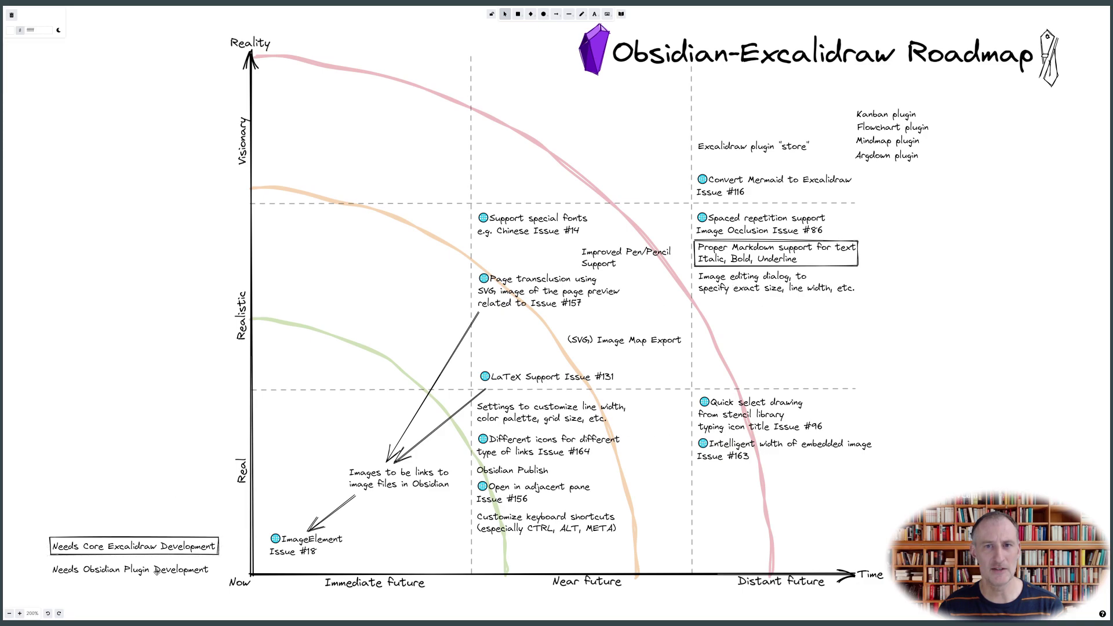
Step: Insert the legend note "Can be implemented in plugin, but would be better in the core product" between the two existing legend notes
drag(22, 519, 235, 617)
mouse_move(134, 569)
mouse_down()
mouse_move(134, 546)
mouse_move(131, 570)
mouse_up()
click(130, 546)
double_click(126, 548)
text(Ca)
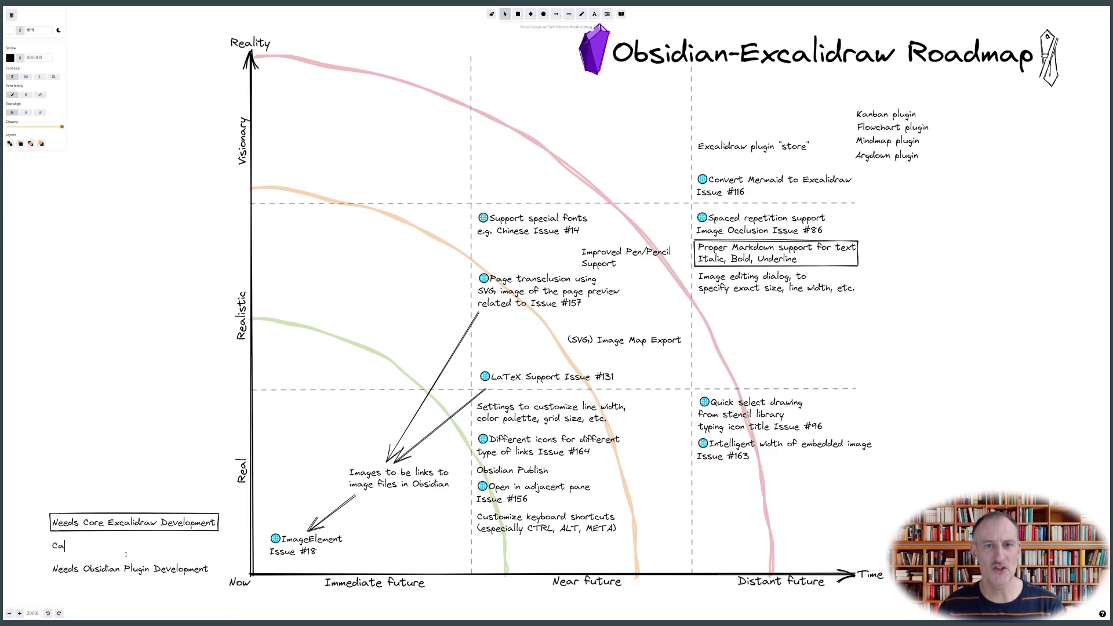
text(n be implemented in plugin, but)
key(Return)
text(would be better in the core pro)
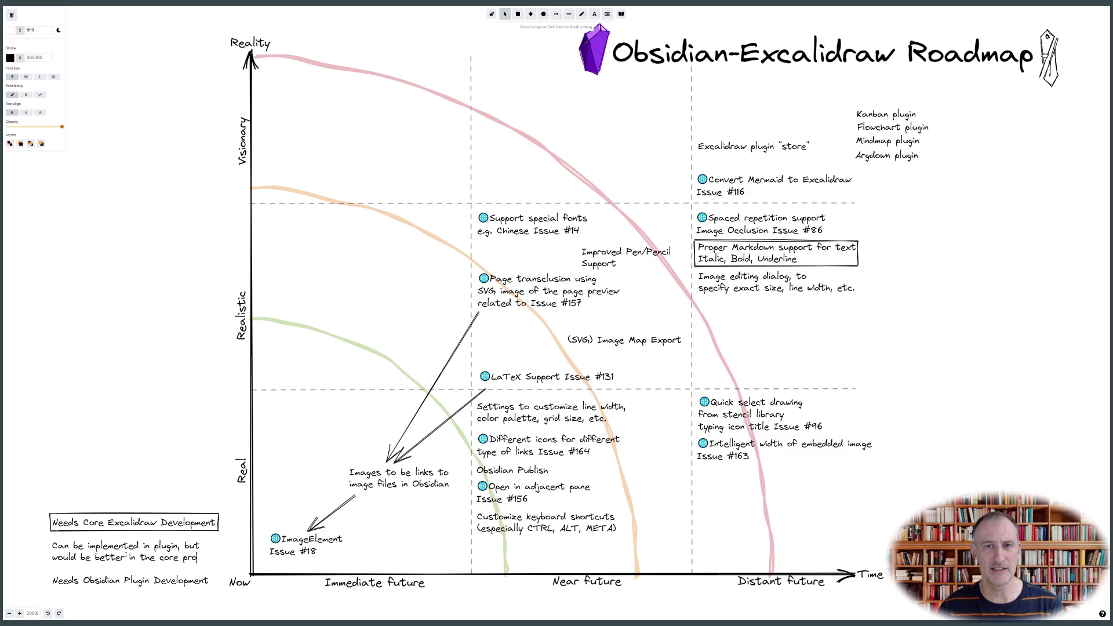
text(duct)
Step: Space out the legend notes and frame the middle one with a dashed rectangle
drag(38, 494, 231, 601)
mouse_move(123, 552)
mouse_down()
mouse_move(125, 543)
mouse_move(135, 560)
mouse_up()
click(120, 542)
shift+click(141, 503)
drag(221, 560, 223, 560)
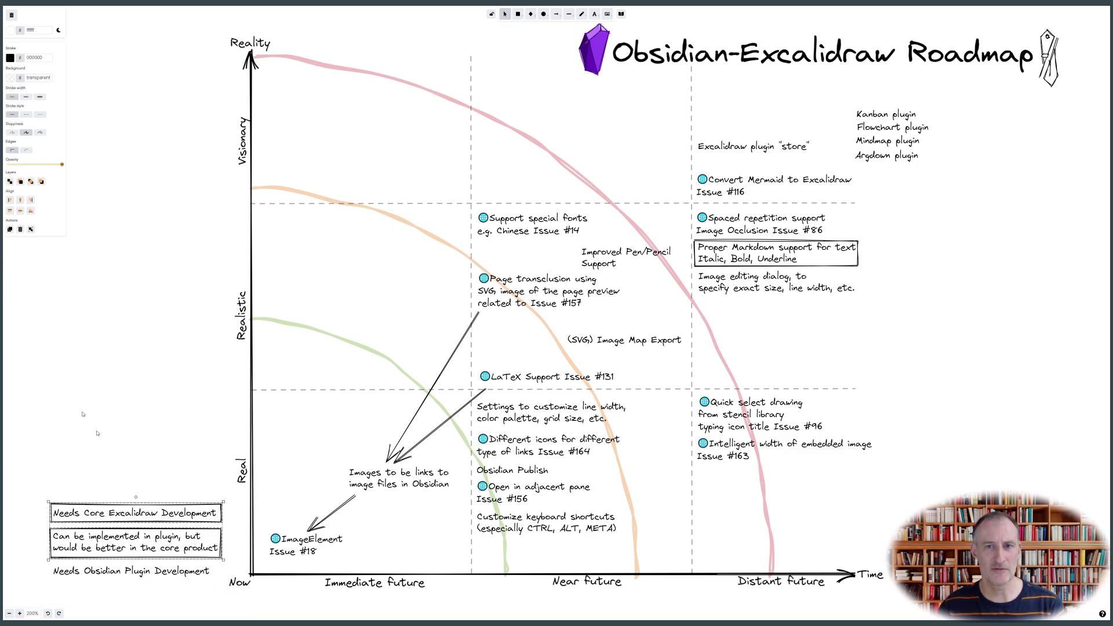
click(82, 412)
click(87, 529)
click(26, 115)
Step: Copy the dashed frame onto the image editing dialog note and fit it to the text
click(180, 399)
drag(134, 558, 779, 301)
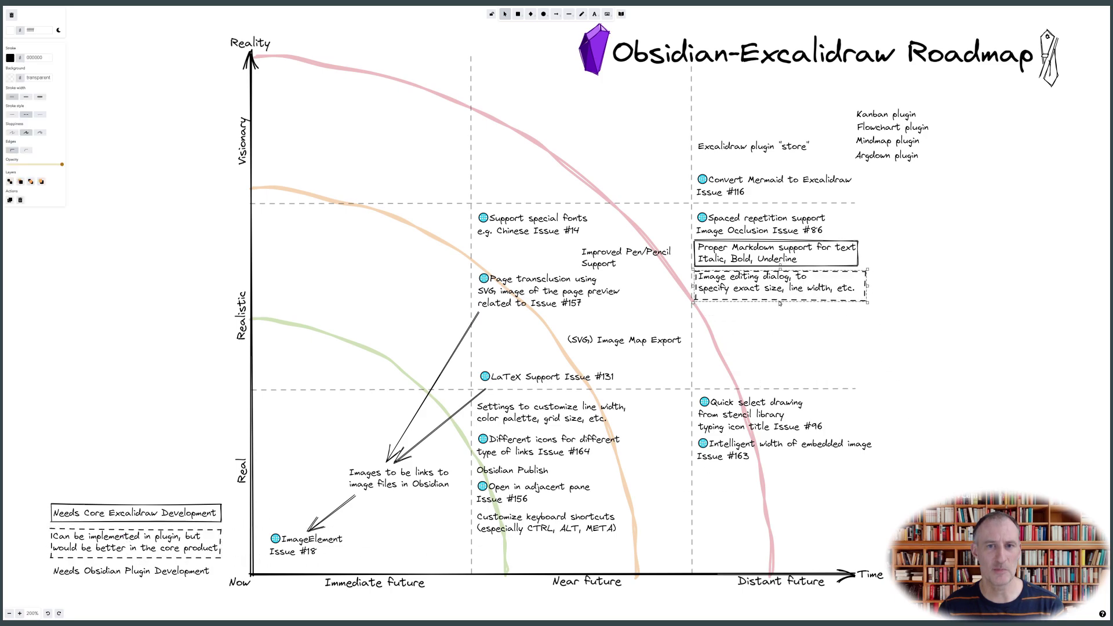
drag(866, 302, 876, 349)
click(794, 331)
key(ctrl+z)
Step: Frame the special fonts note with a dashed rectangle and the Improved Pen/Pencil Support note with a solid one
mouse_move(857, 272)
mouse_down()
mouse_move(637, 214)
mouse_move(595, 226)
mouse_up()
drag(694, 250, 577, 254)
drag(743, 258, 676, 261)
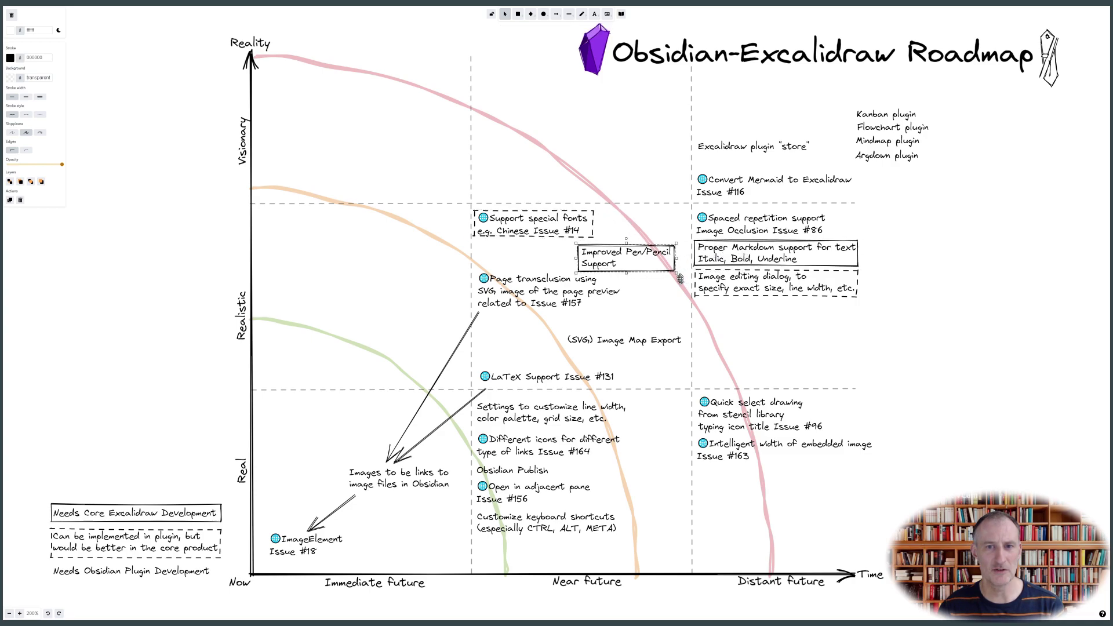
Step: Put dashed frames around the image map export, LaTeX and quick select drawing notes, shifting the intelligent width note slightly down
drag(746, 296, 618, 359)
drag(730, 360, 609, 386)
click(681, 366)
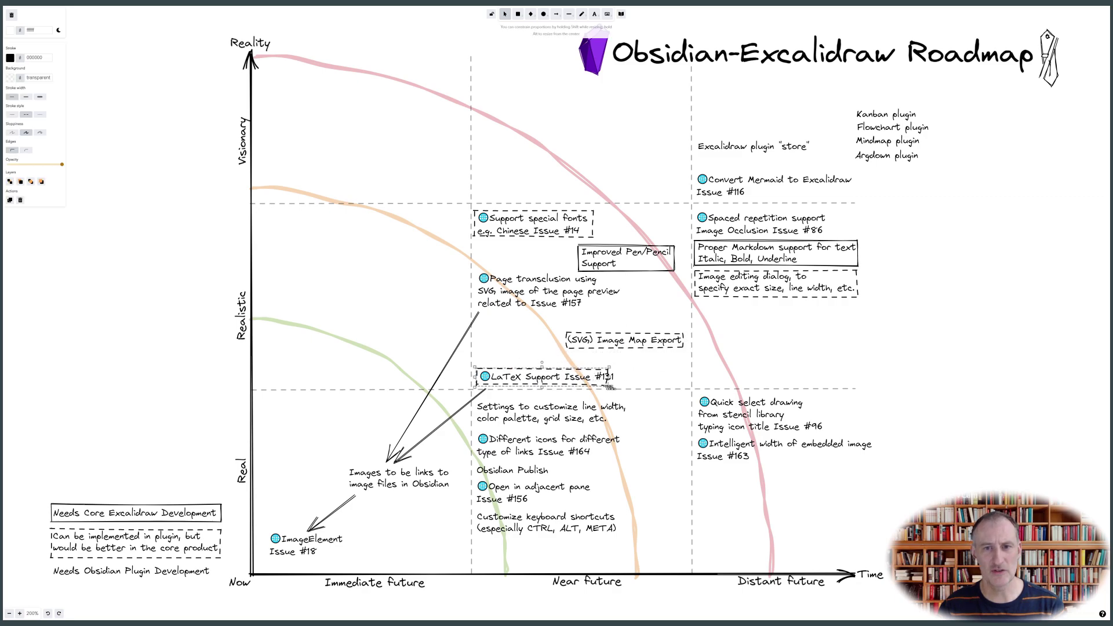
drag(729, 446, 728, 453)
alt+drag(648, 349, 829, 437)
click(838, 365)
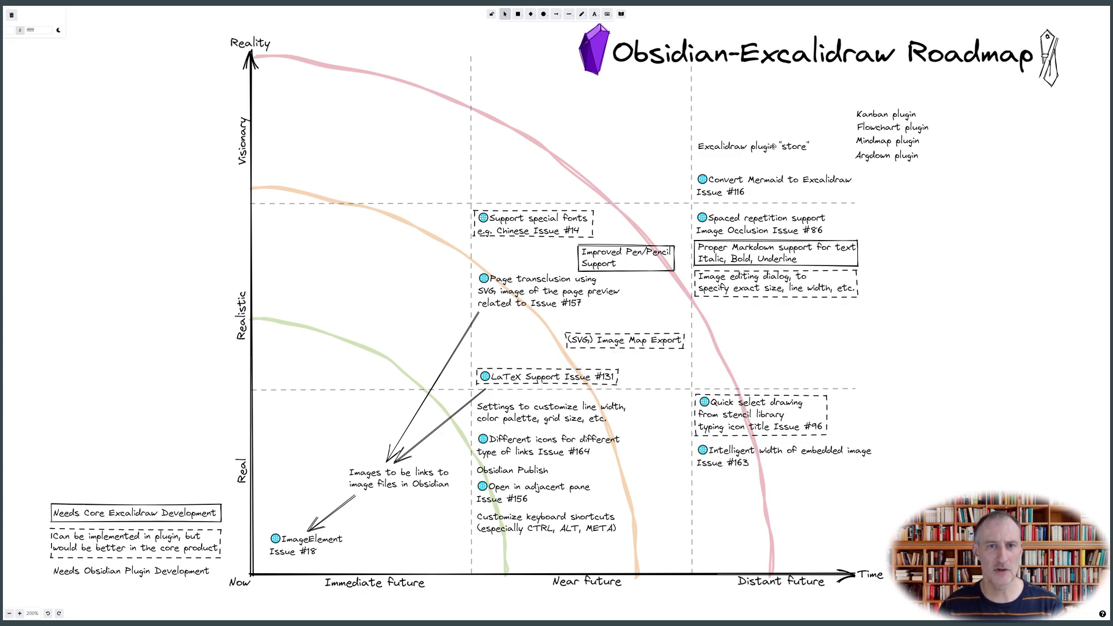
Step: Raise the Excalidraw plugin "store" note slightly and connect it with straight lines to the four plugin notes
drag(773, 146, 772, 139)
click(557, 14)
drag(854, 114, 810, 140)
key(Delete)
click(570, 17)
click(569, 14)
click(569, 14)
click(569, 15)
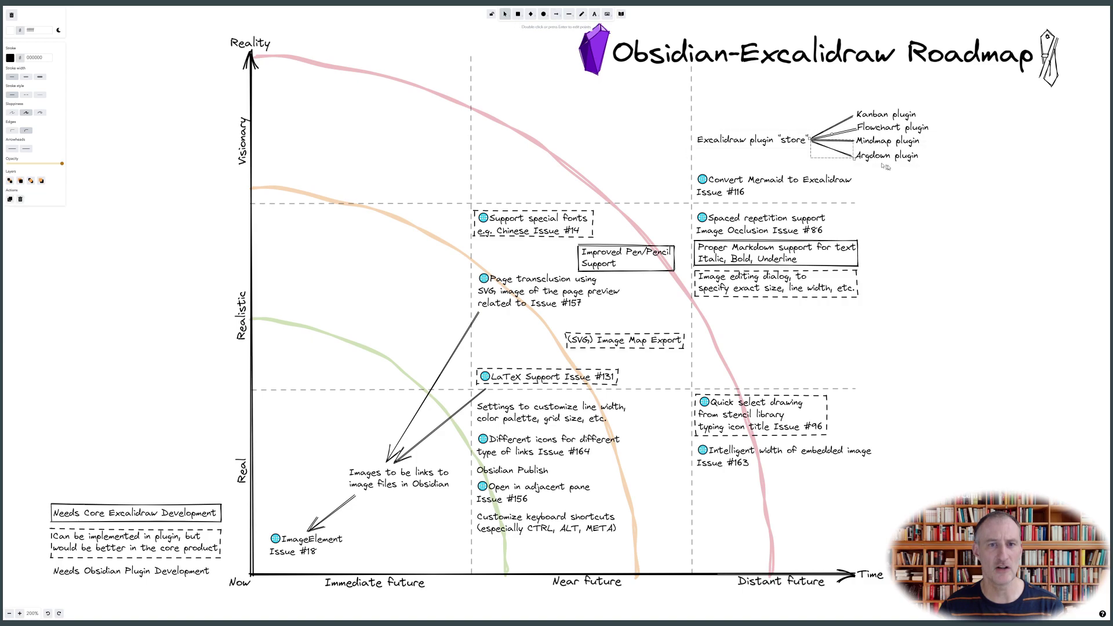
Step: Add an underlined heading "Initial ideas:" above the list of plugin notes
double_click(887, 113)
click(879, 98)
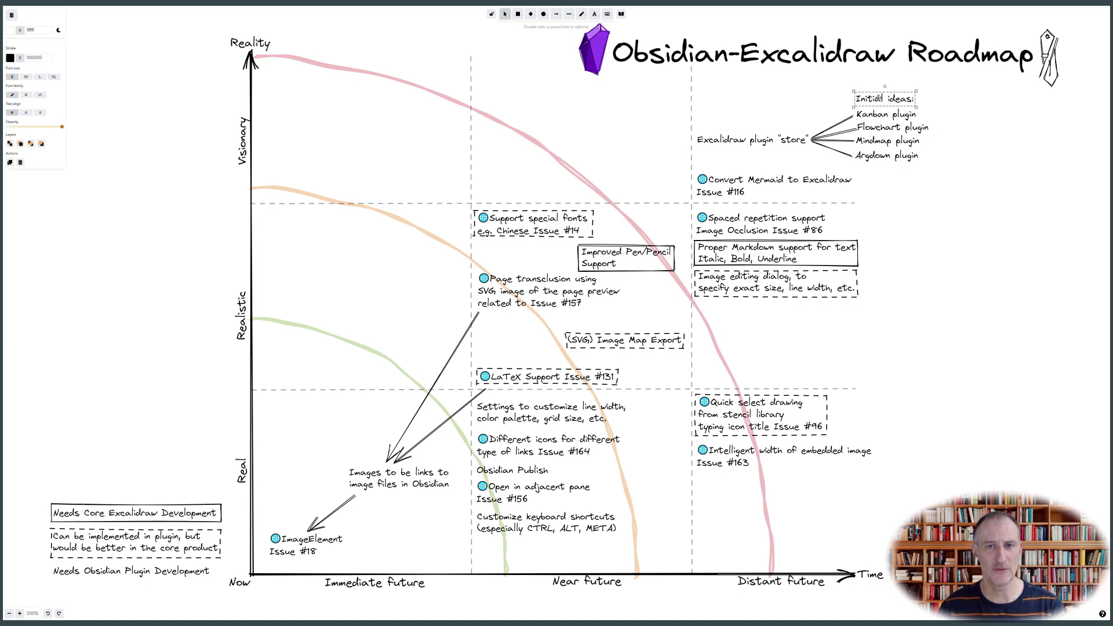
key(l)
click(957, 111)
mouse_move(912, 102)
mouse_down()
mouse_move(848, 88)
mouse_move(893, 101)
mouse_up()
click(995, 189)
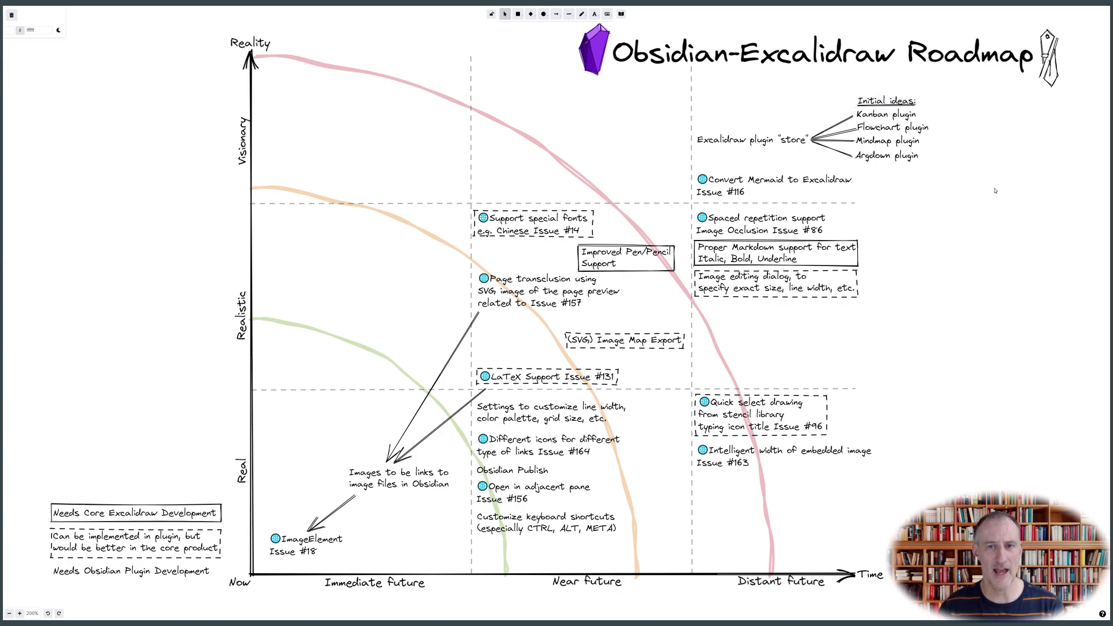
Step: Frame the ImageElement note with a solid rectangle and the image links note with a dashed one
click(301, 542)
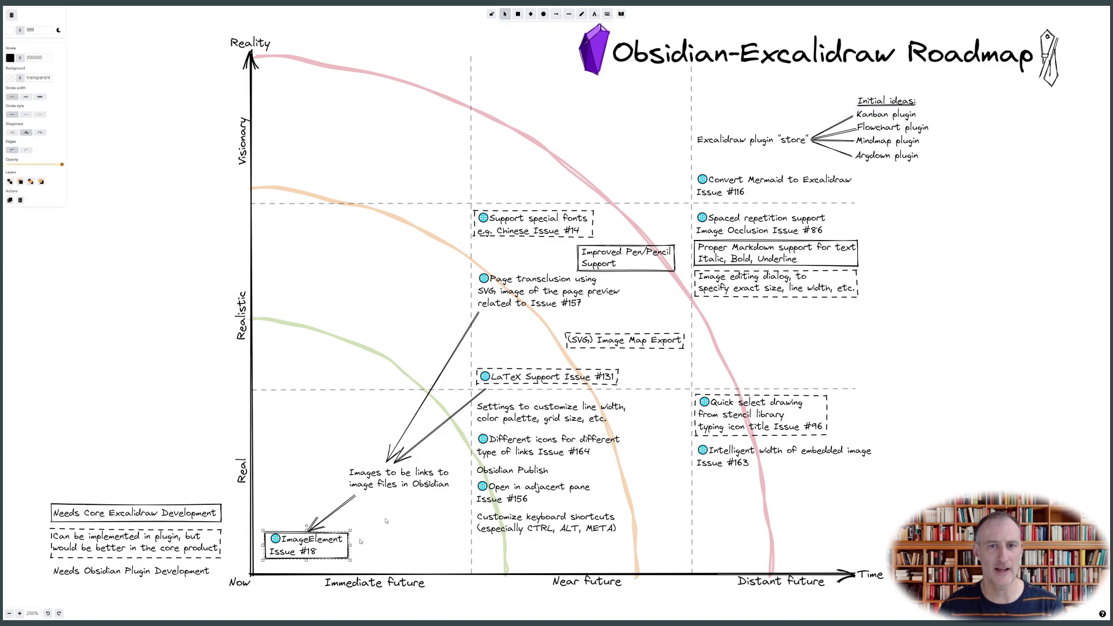
click(399, 478)
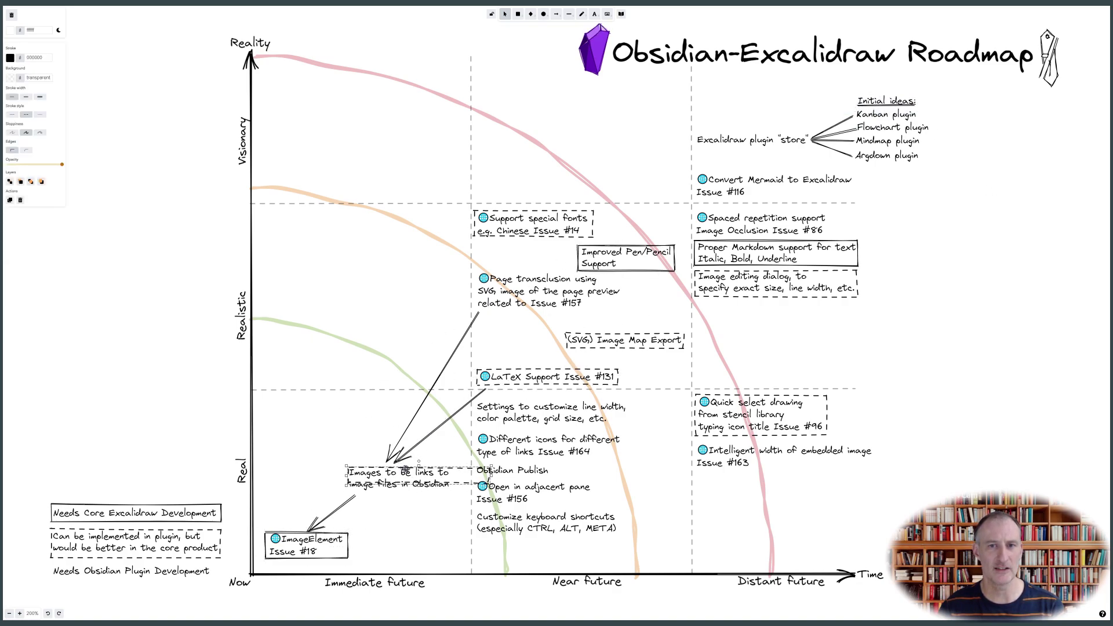
Step: Move the three legend entries and their frames slightly up together
click(188, 573)
shift+click(184, 547)
shift+click(179, 513)
drag(180, 513, 180, 498)
double_click(194, 556)
key(Return)
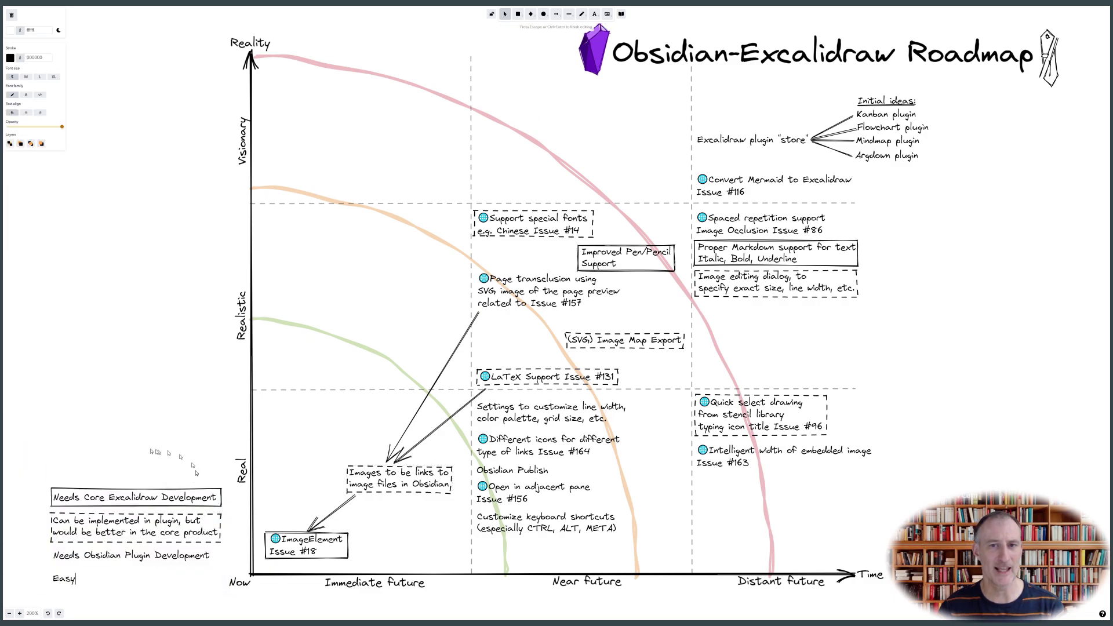
click(52, 460)
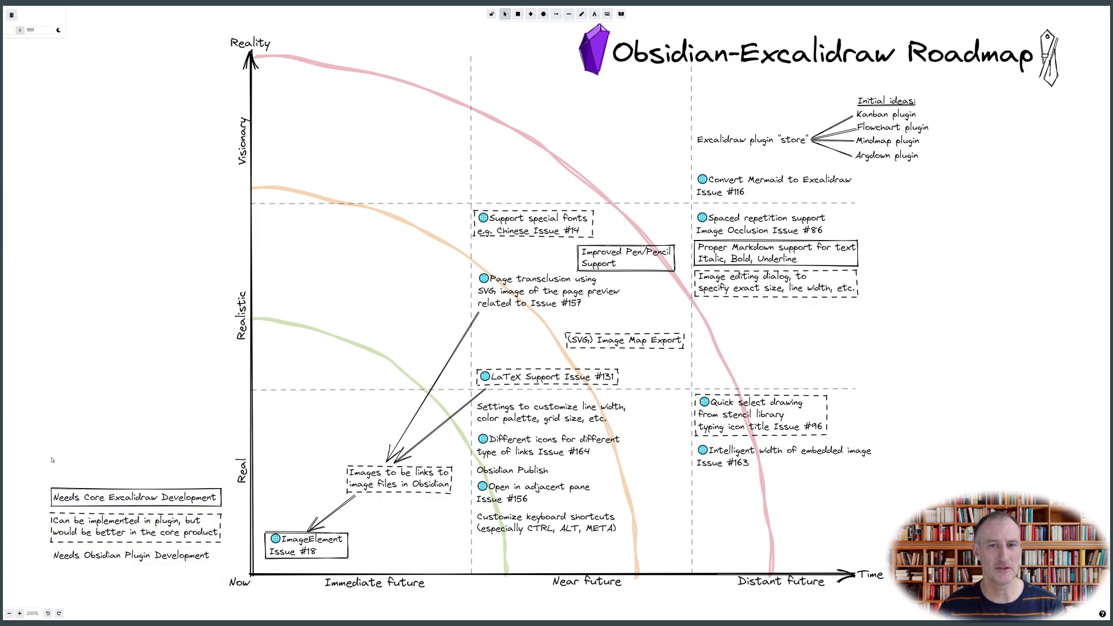
Step: Delete the green, orange and red curves from the chart
click(346, 338)
key(Delete)
click(419, 226)
key(Delete)
click(458, 103)
key(Delete)
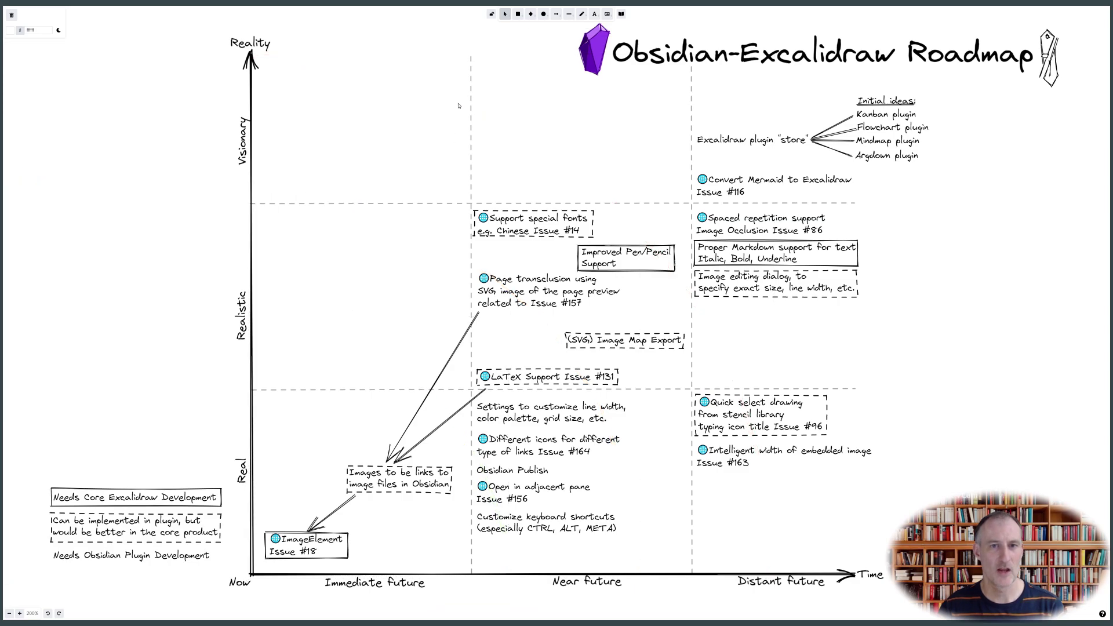
Step: Center the title with its icons above the chart and draw a solid white rectangle with transparent stroke over its middle
drag(1076, 101, 561, 21)
mouse_move(667, 54)
mouse_down()
mouse_move(442, 66)
mouse_move(721, 83)
mouse_up()
click(492, 119)
click(518, 14)
double_click(37, 78)
text(white)
click(40, 97)
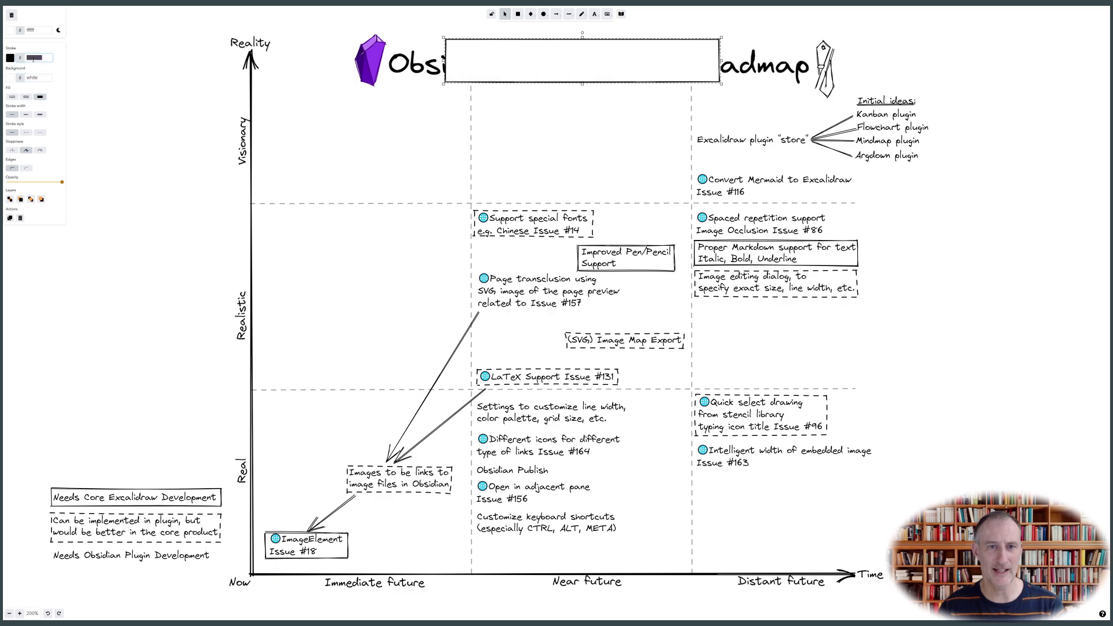
double_click(34, 58)
text(transparent)
Step: Layer the white rectangle behind the title text but in front of the dashed grid lines
click(10, 199)
right_click(472, 62)
click(498, 110)
click(499, 44)
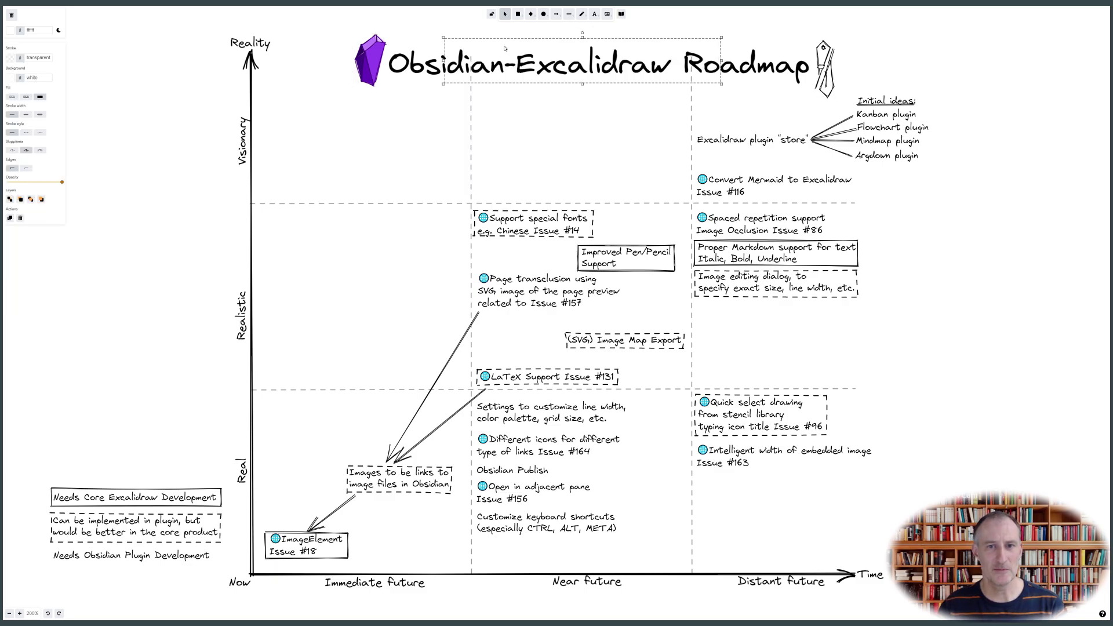
right_click(503, 45)
click(536, 113)
right_click(518, 48)
click(554, 136)
right_click(427, 63)
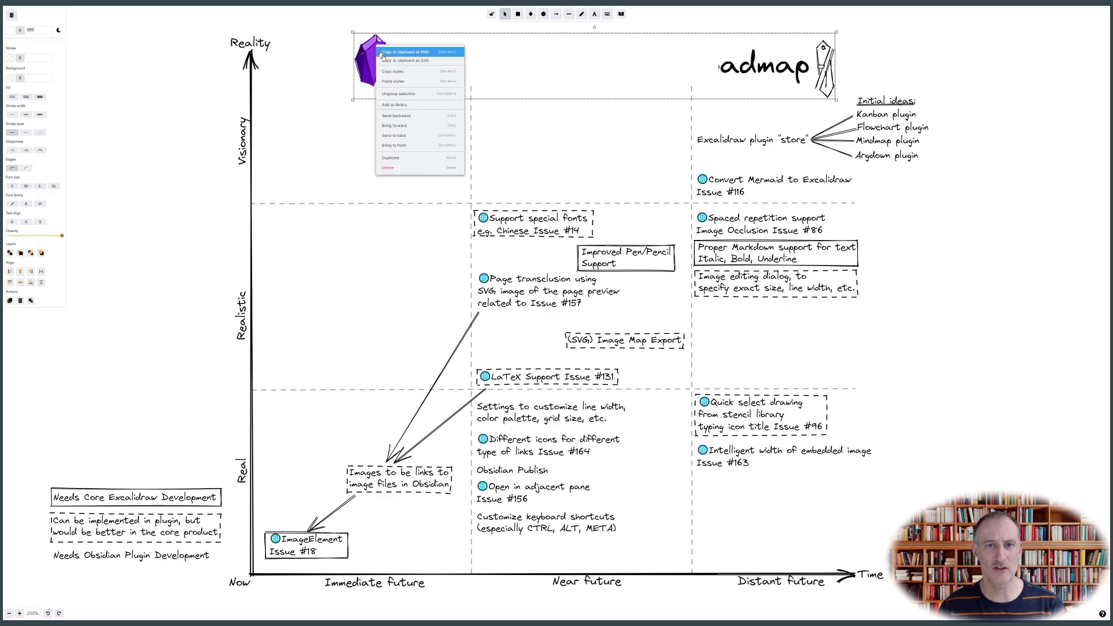
click(475, 142)
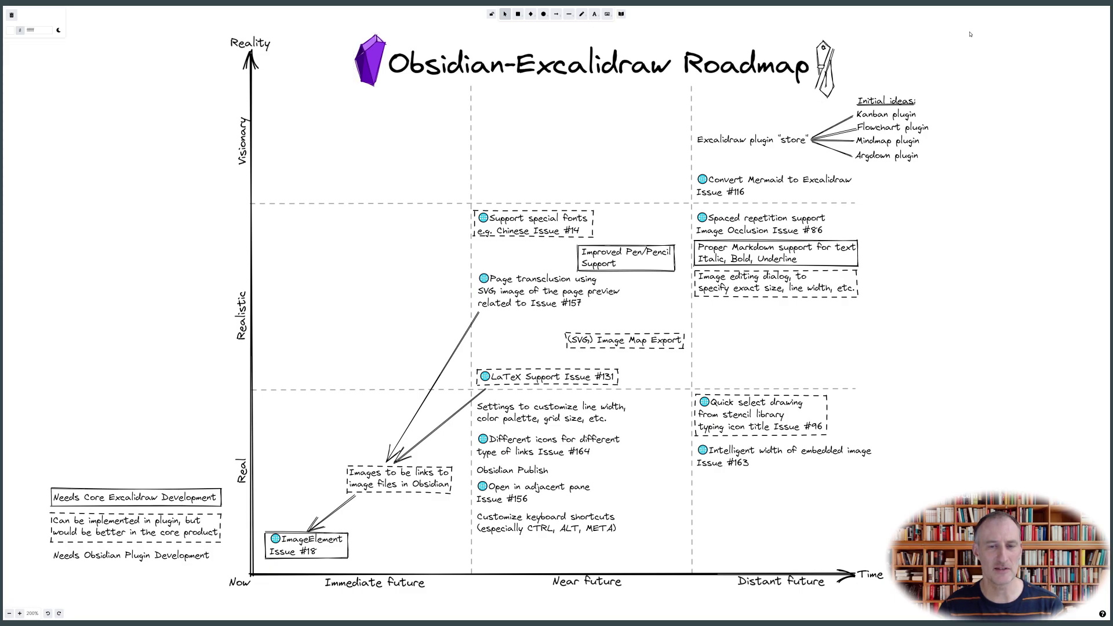
Step: Stack the image map export, LaTeX and Pen/Pencil notes in that order low in the Near future/Realistic cell, with LaTeX's arrow following
drag(626, 340, 783, 341)
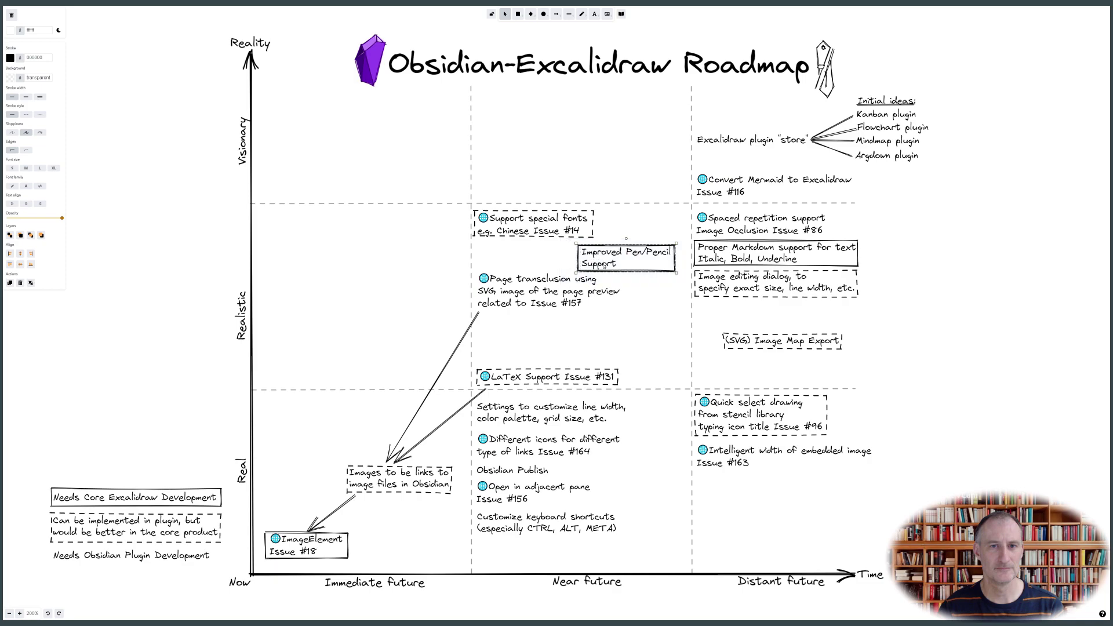
drag(598, 259, 604, 350)
click(574, 370)
drag(640, 397, 524, 352)
drag(659, 352, 665, 376)
drag(603, 352, 603, 348)
drag(782, 340, 629, 325)
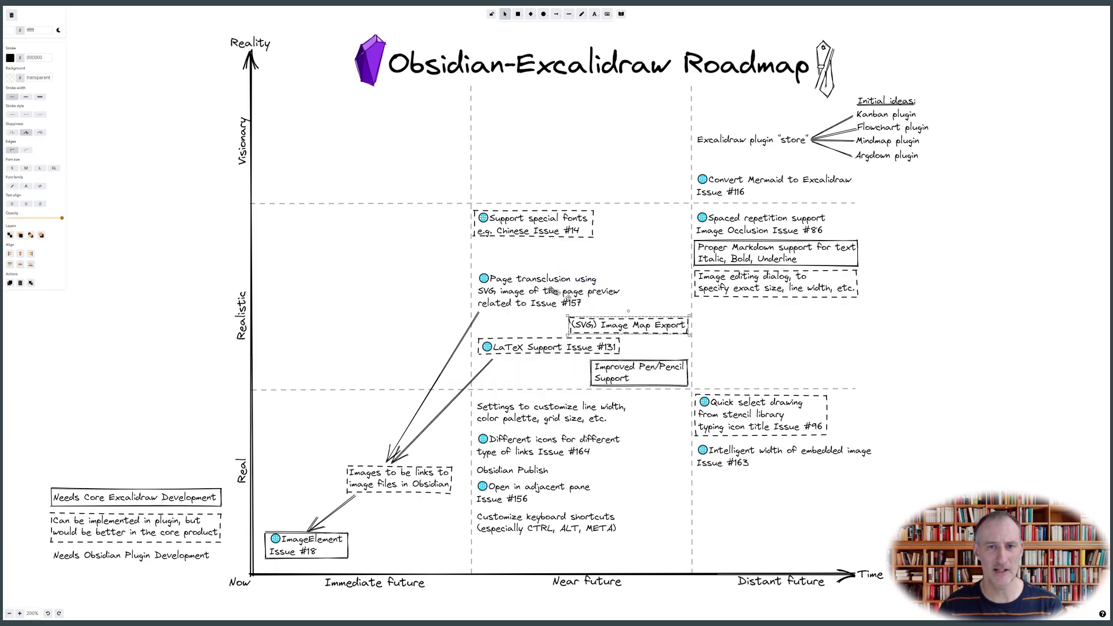
Step: Move the page transclusion note up and right, and adjust both ends of its arrow to the image links note
drag(547, 287, 611, 264)
click(394, 459)
drag(394, 459, 369, 459)
drag(535, 286, 535, 260)
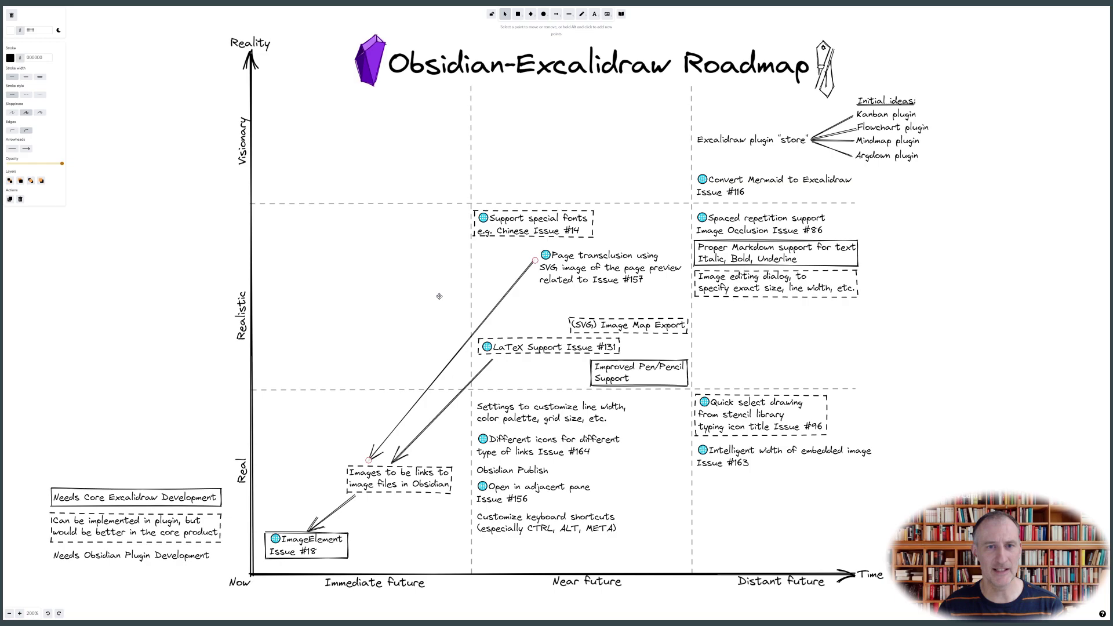
Step: Move the "Intelligent width of embedded image" note below the keyboard shortcuts note in the Near future/Real cell
drag(708, 460, 488, 554)
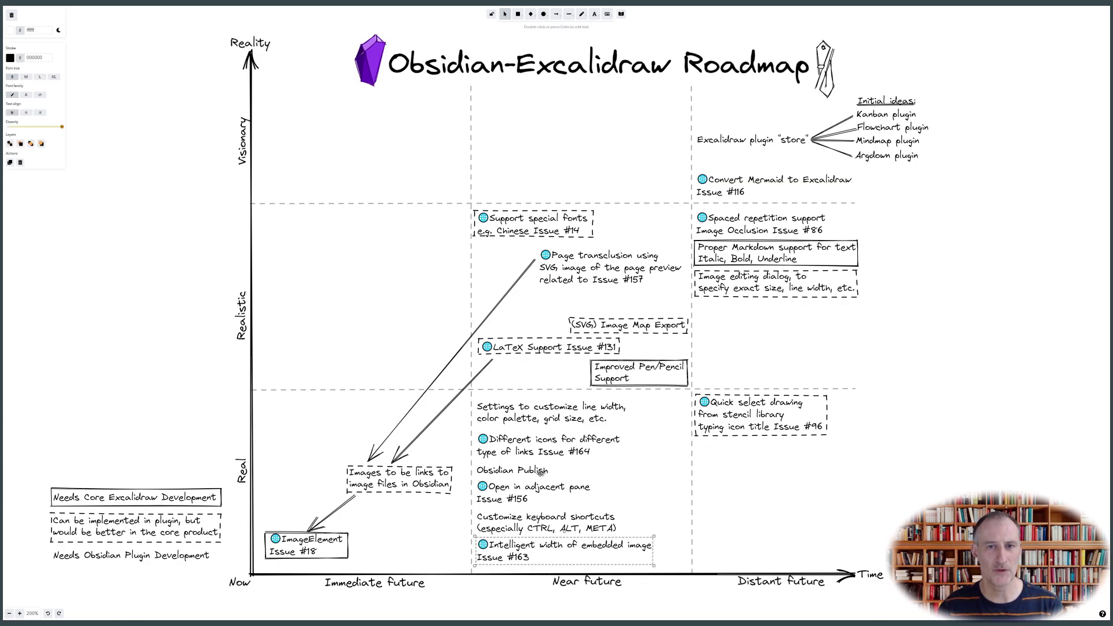